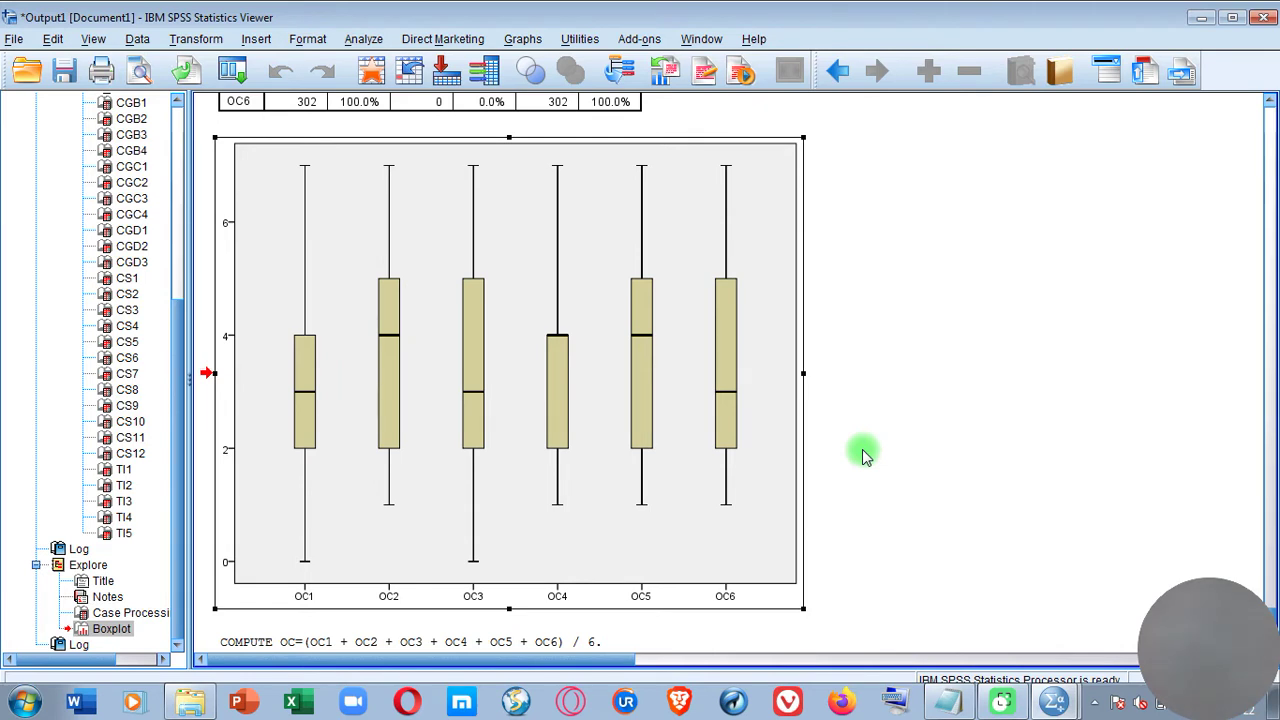
# Check the compute-variable instructions in the Notepad notes and return to the SPSS Data Editor
pyautogui.moveTo(948, 701)
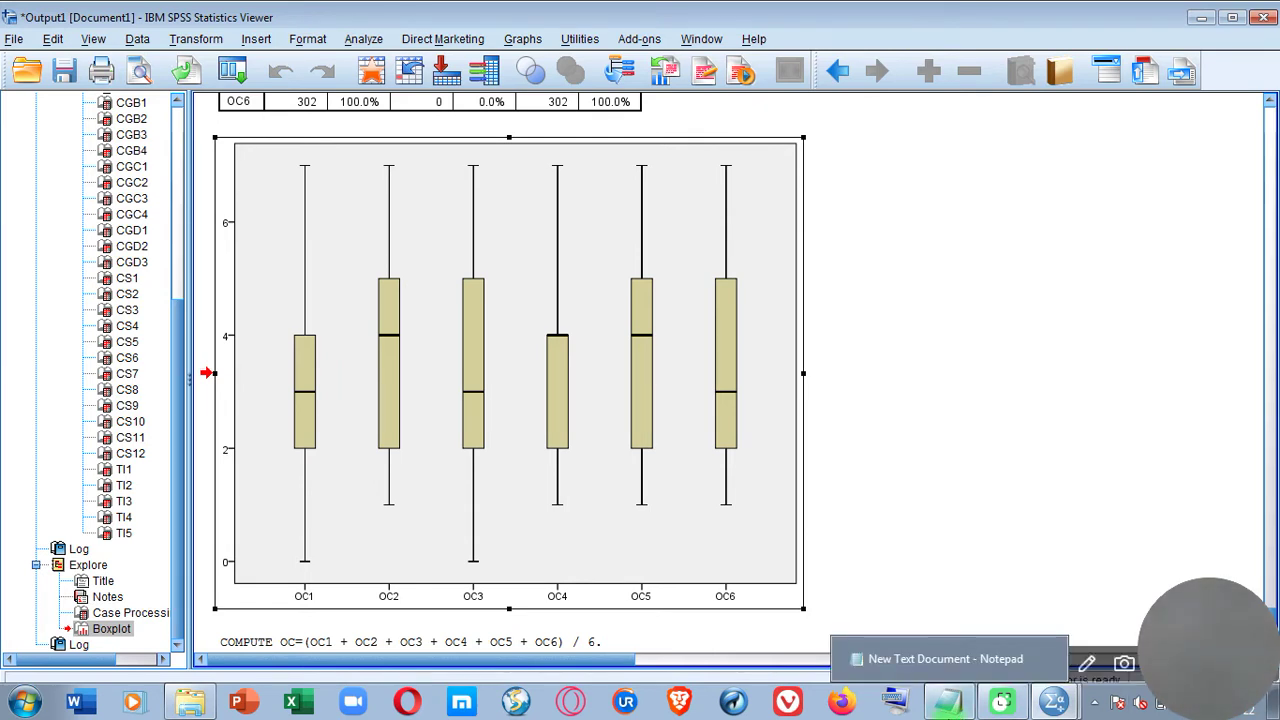
pyautogui.hotkey('alt', 'Tab')
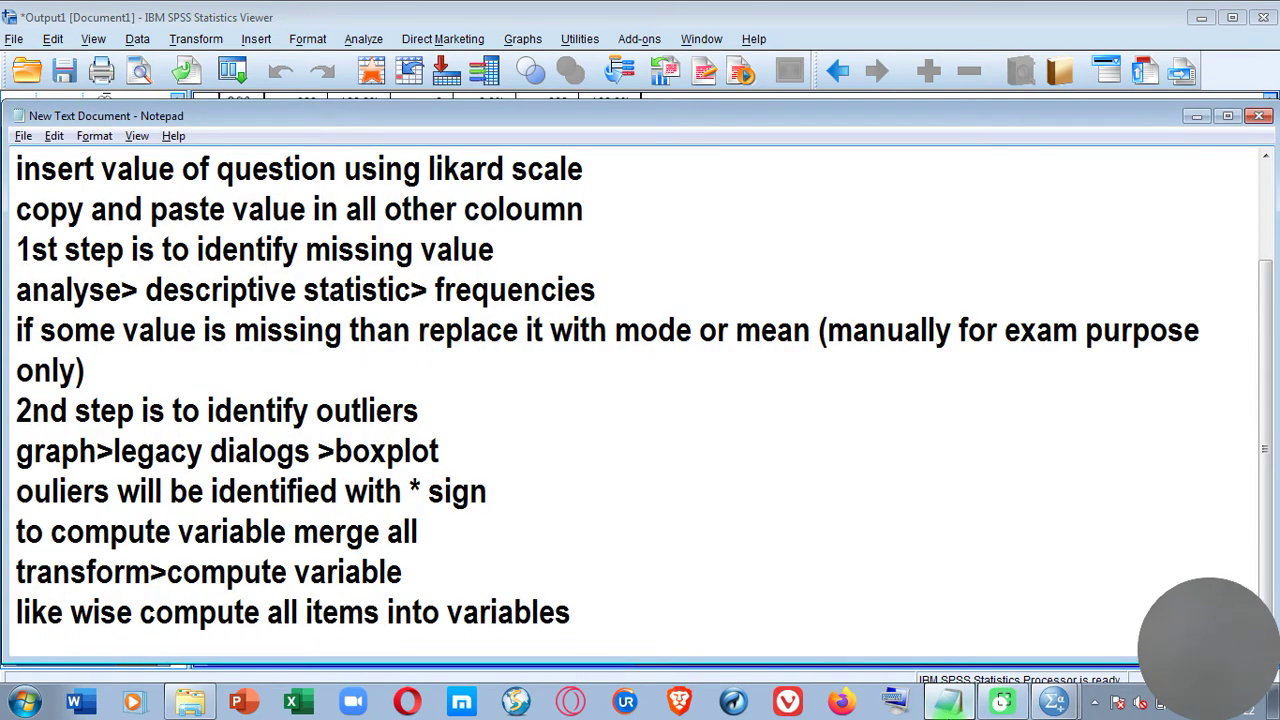
pyautogui.hotkey('alt', 'Tab')
pyautogui.hotkey('alt', 'Tab')
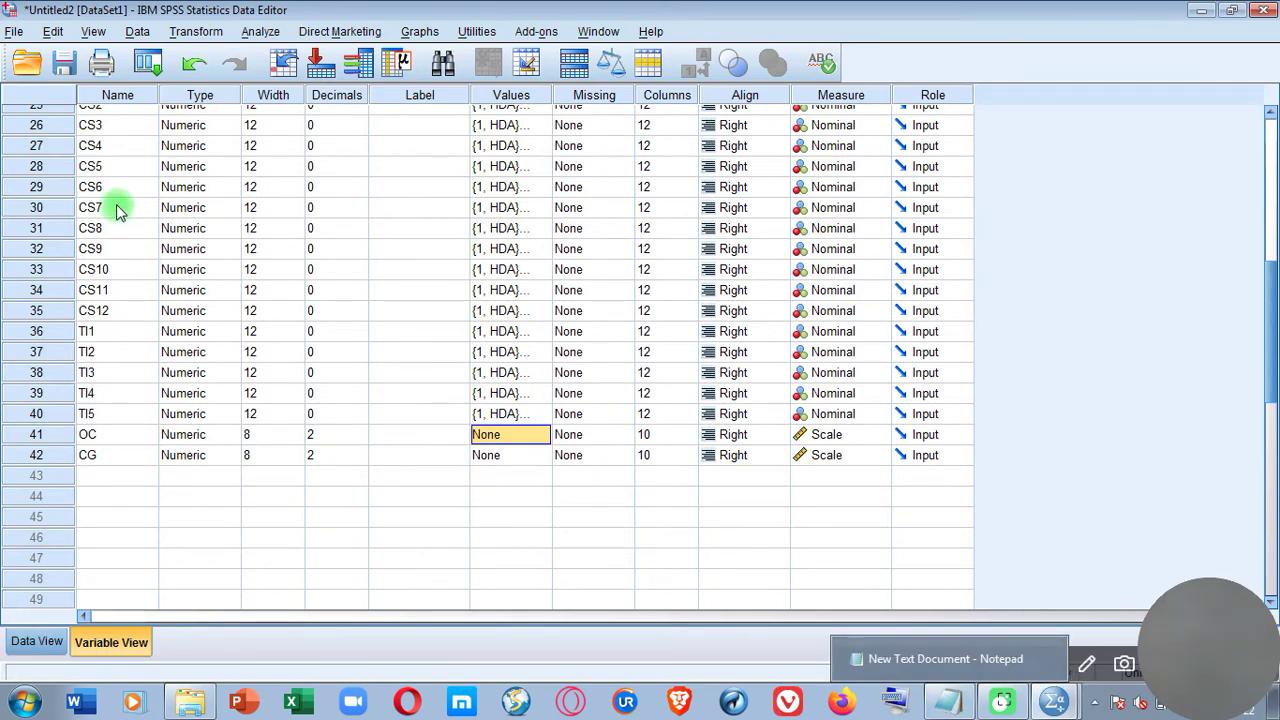
# Show the case data and examine the computed OC and CG columns at the end of the dataset
pyautogui.click(42, 641)
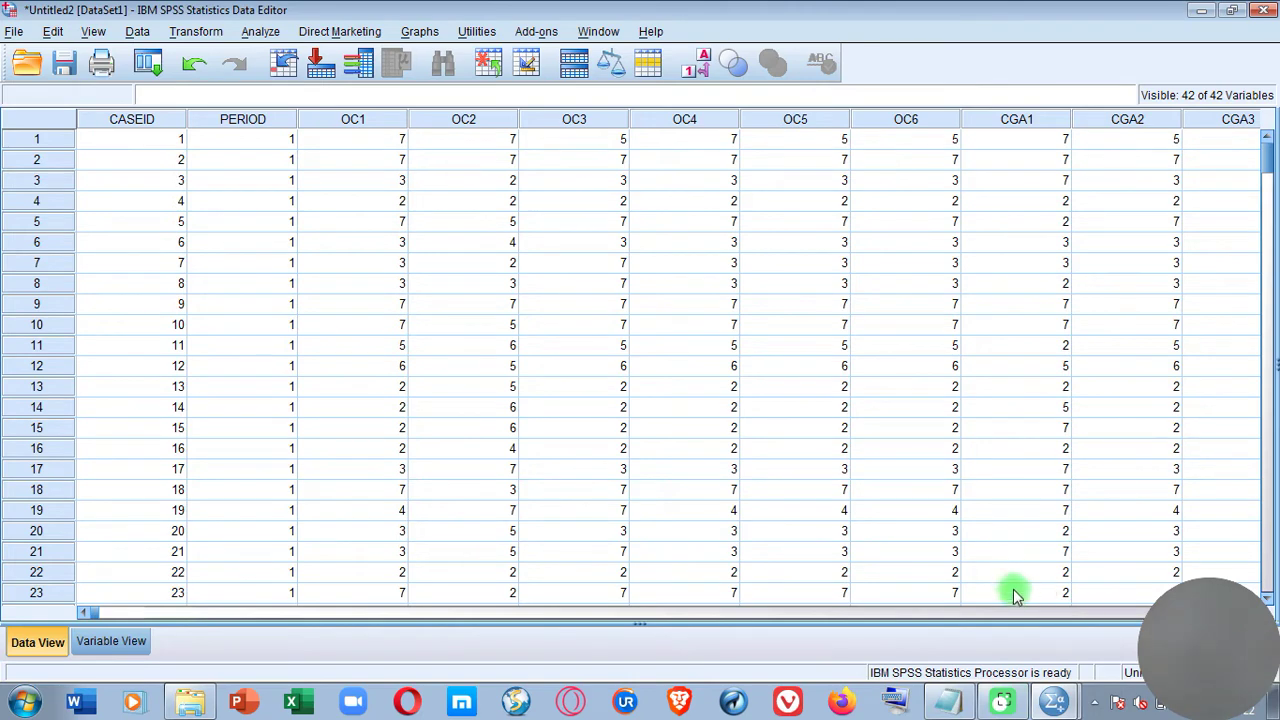
pyautogui.click(851, 611)
pyautogui.moveTo(870, 625); pyautogui.dragTo(971, 640)
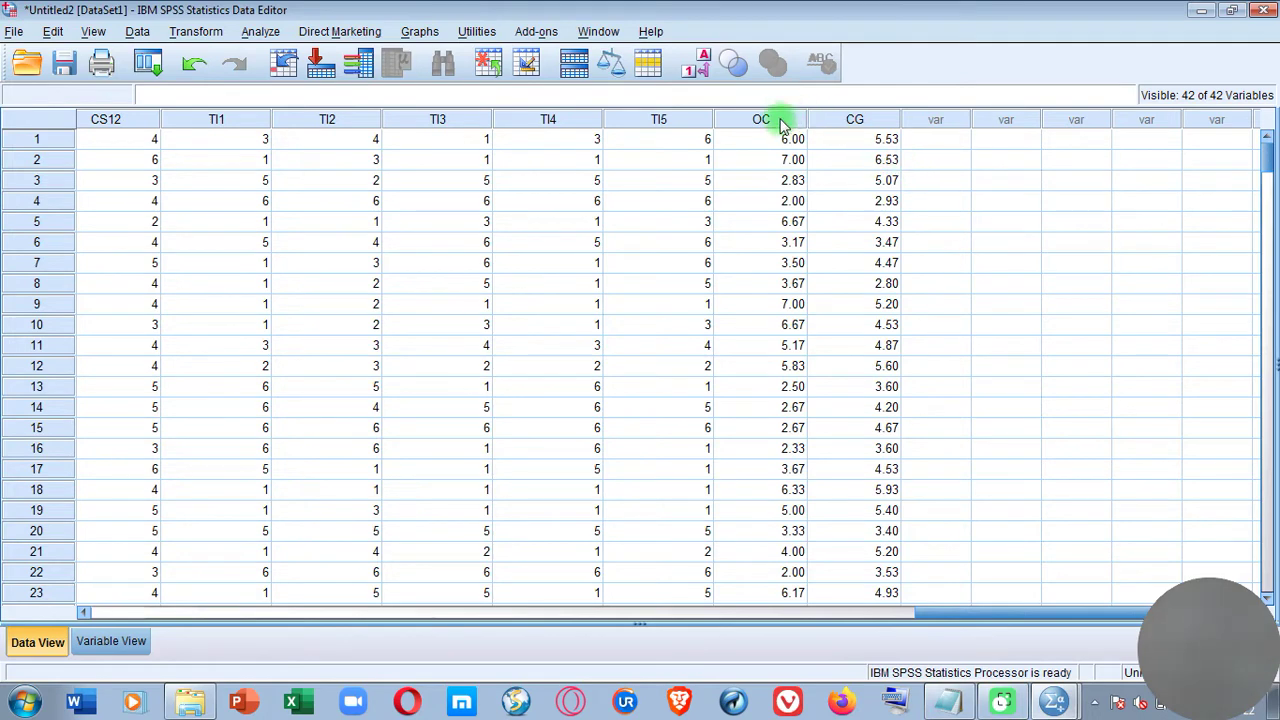
pyautogui.click(781, 120)
pyautogui.click(850, 119)
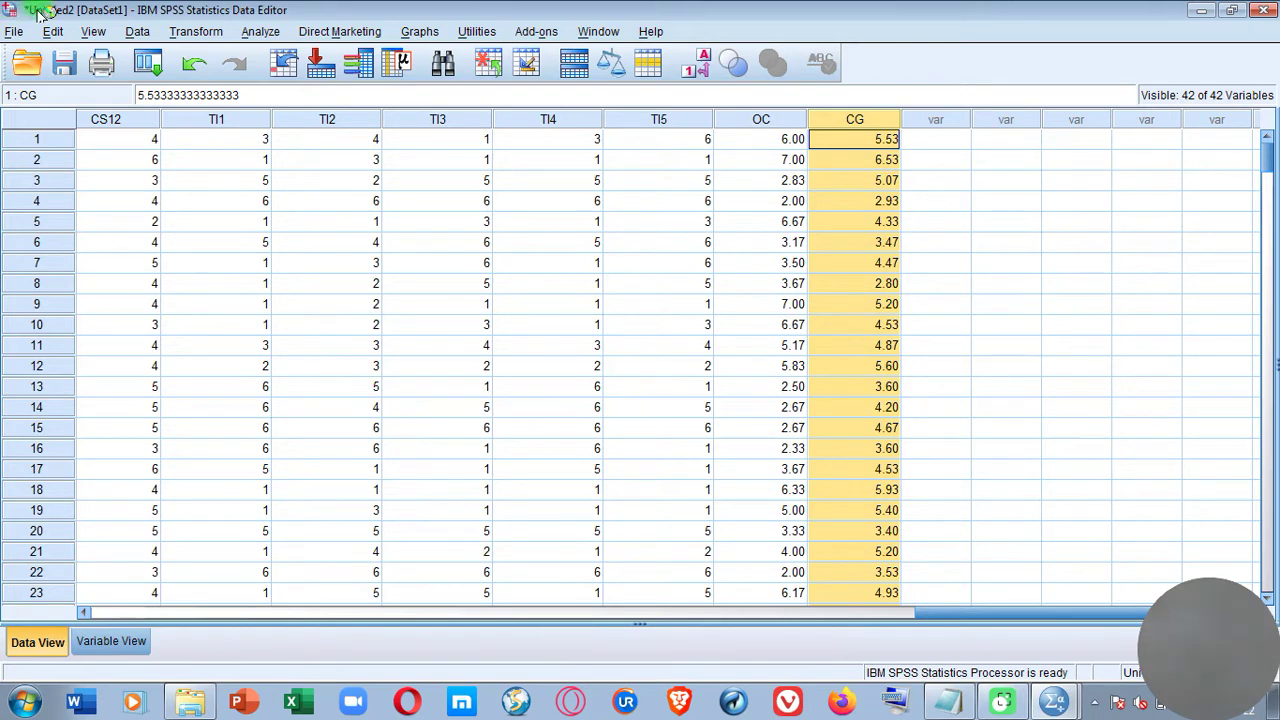
# Start a new variable computation, clearing the existing CG expression and naming the target variable CS
pyautogui.click(183, 32)
pyautogui.click(227, 58)
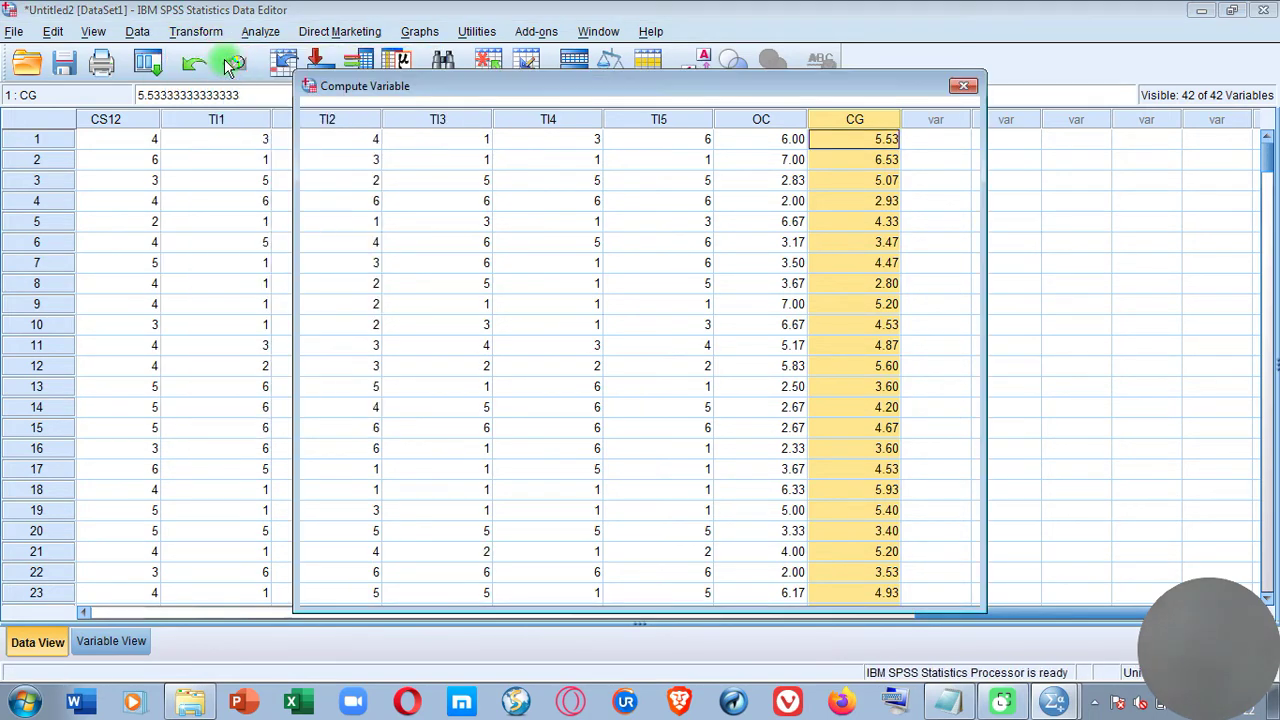
pyautogui.tripleClick(715, 152)
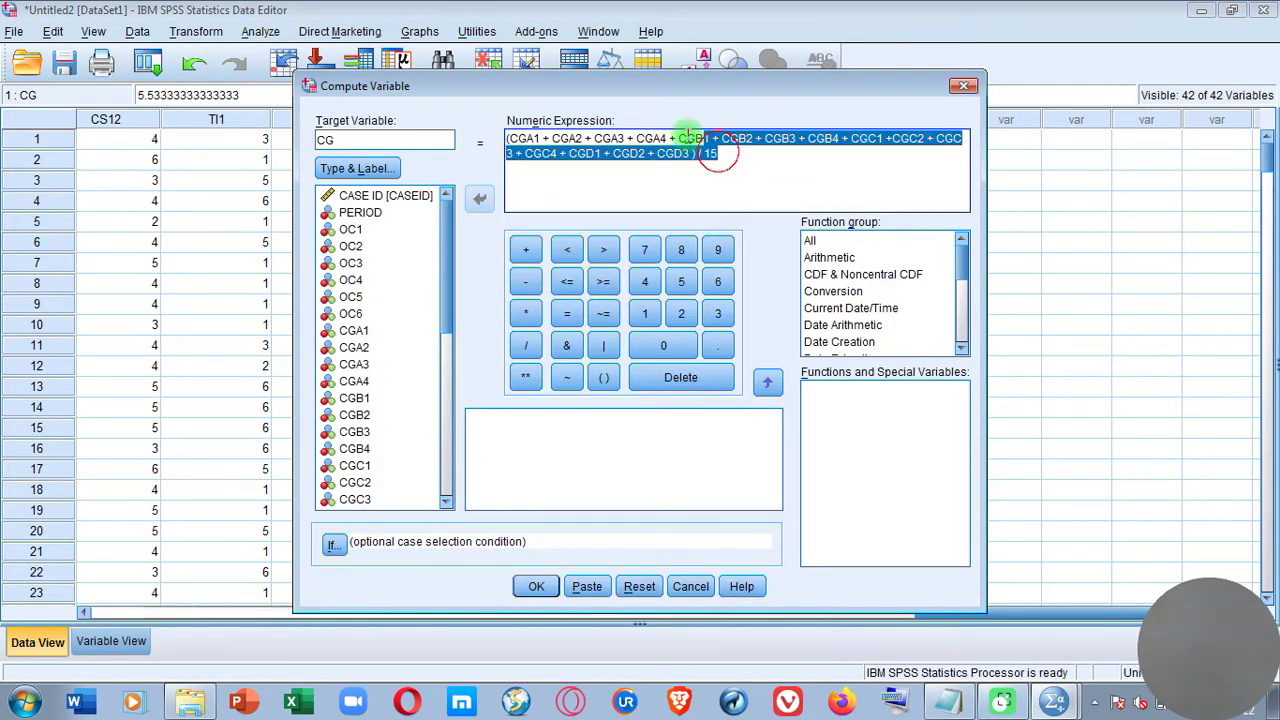
pyautogui.moveTo(690, 137); pyautogui.dragTo(447, 17)
pyautogui.press('Delete')
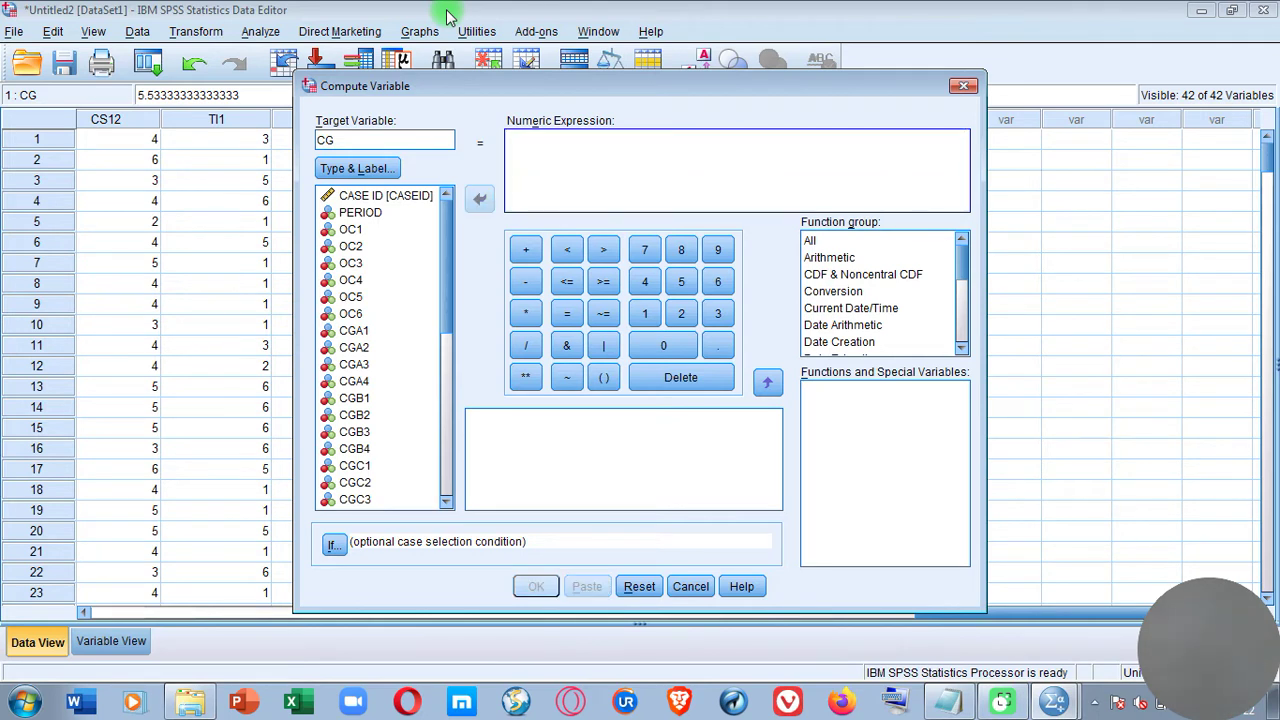
pyautogui.doubleClick(421, 140)
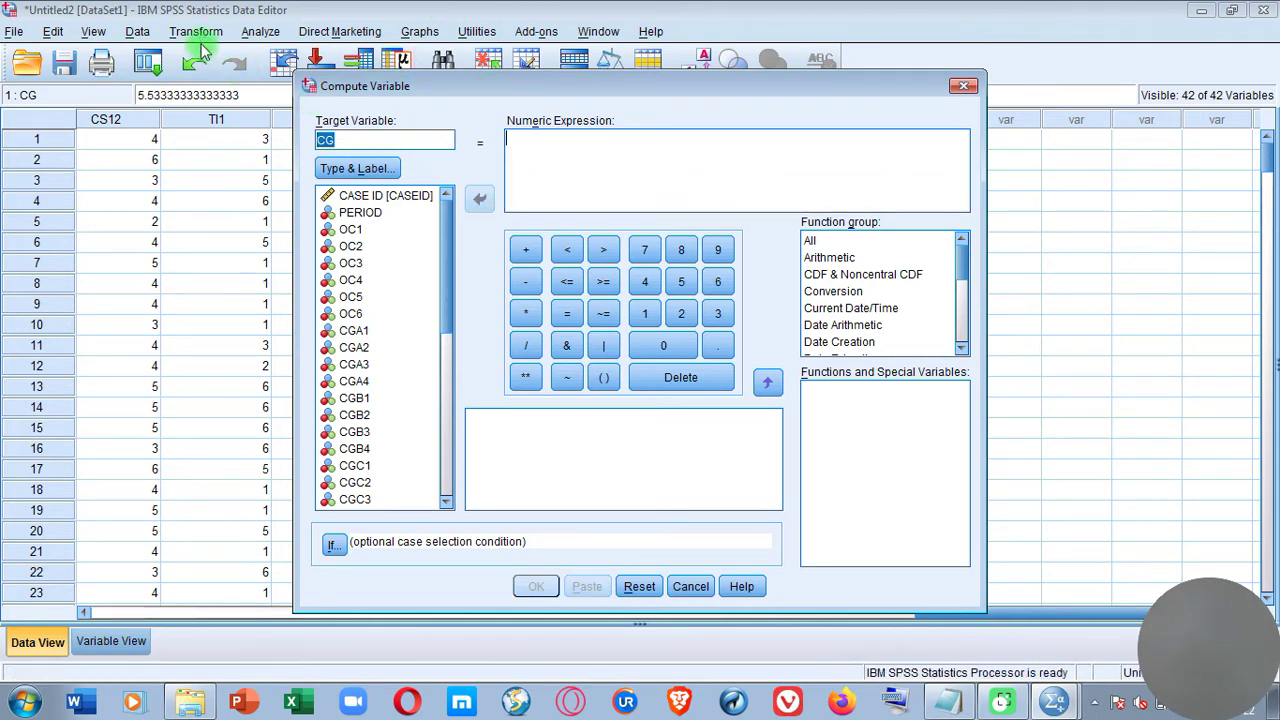
pyautogui.scroll(-6, 445, 330)
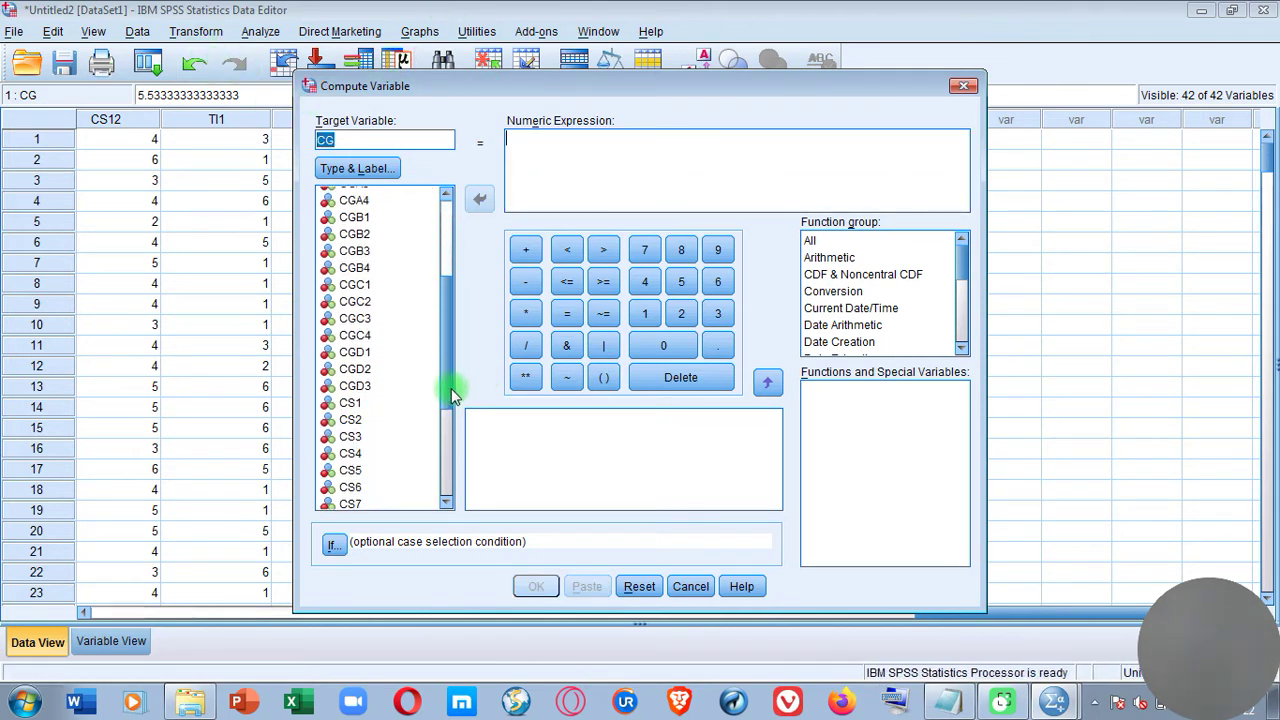
pyautogui.scroll(2, 430, 400)
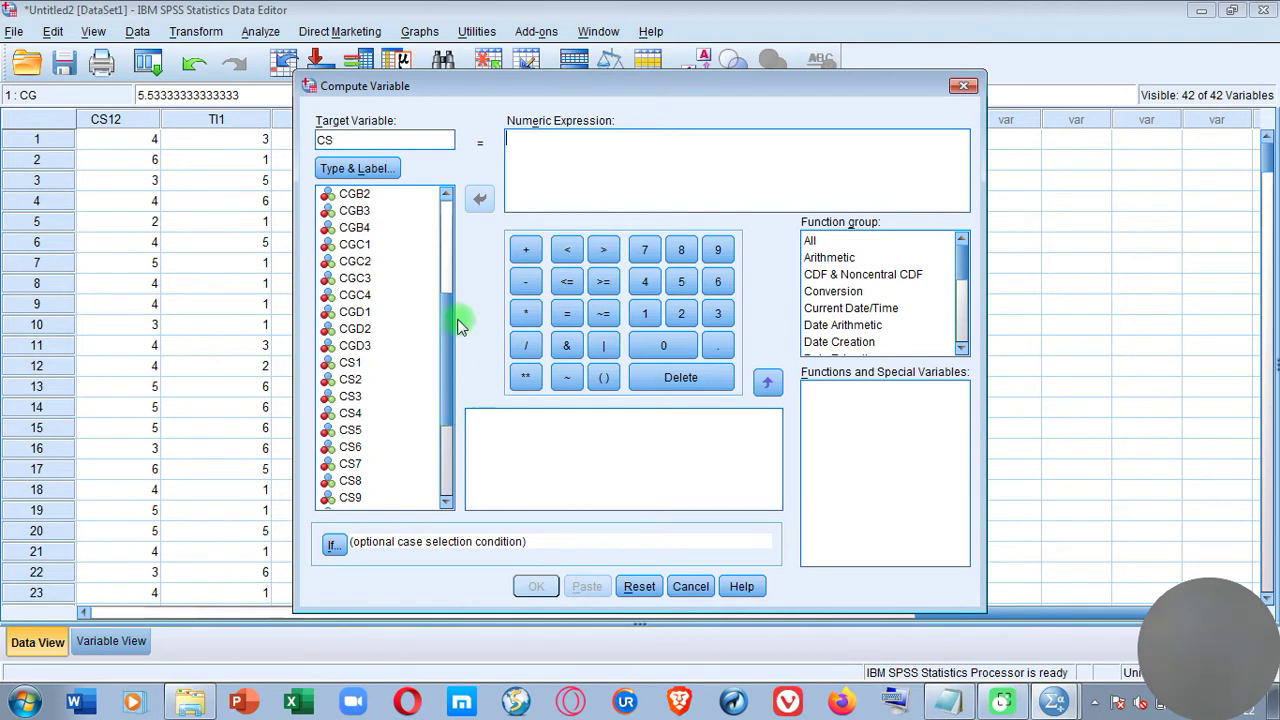
# Begin the numeric expression with a pair of parentheses containing CS1 + CS2 +
pyautogui.click(352, 362)
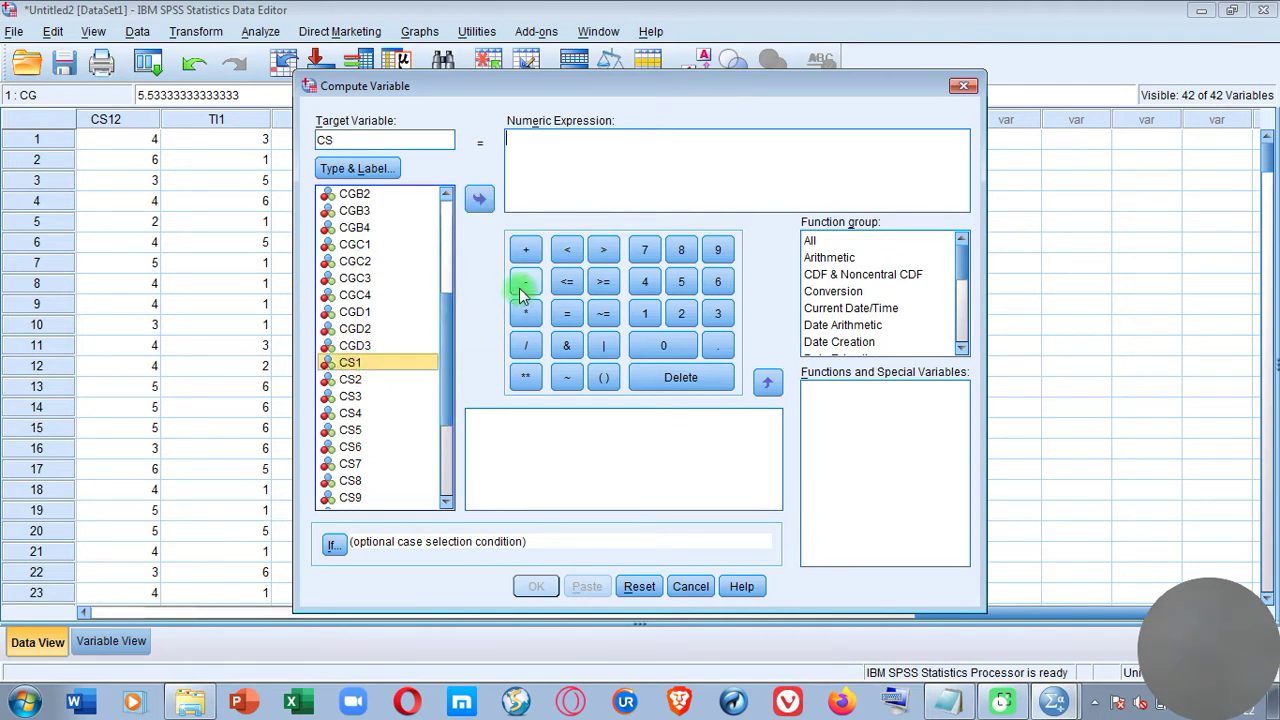
pyautogui.click(604, 380)
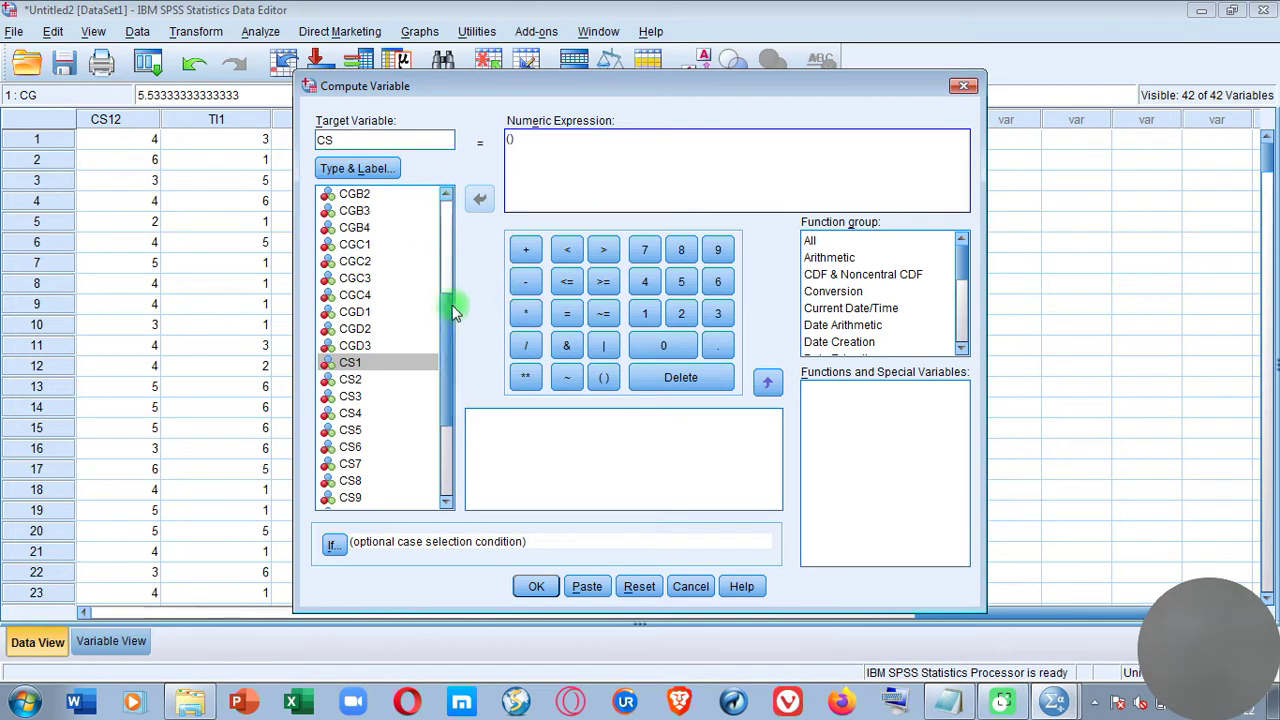
pyautogui.click(402, 362)
pyautogui.click(479, 199)
pyautogui.click(526, 252)
pyautogui.click(355, 379)
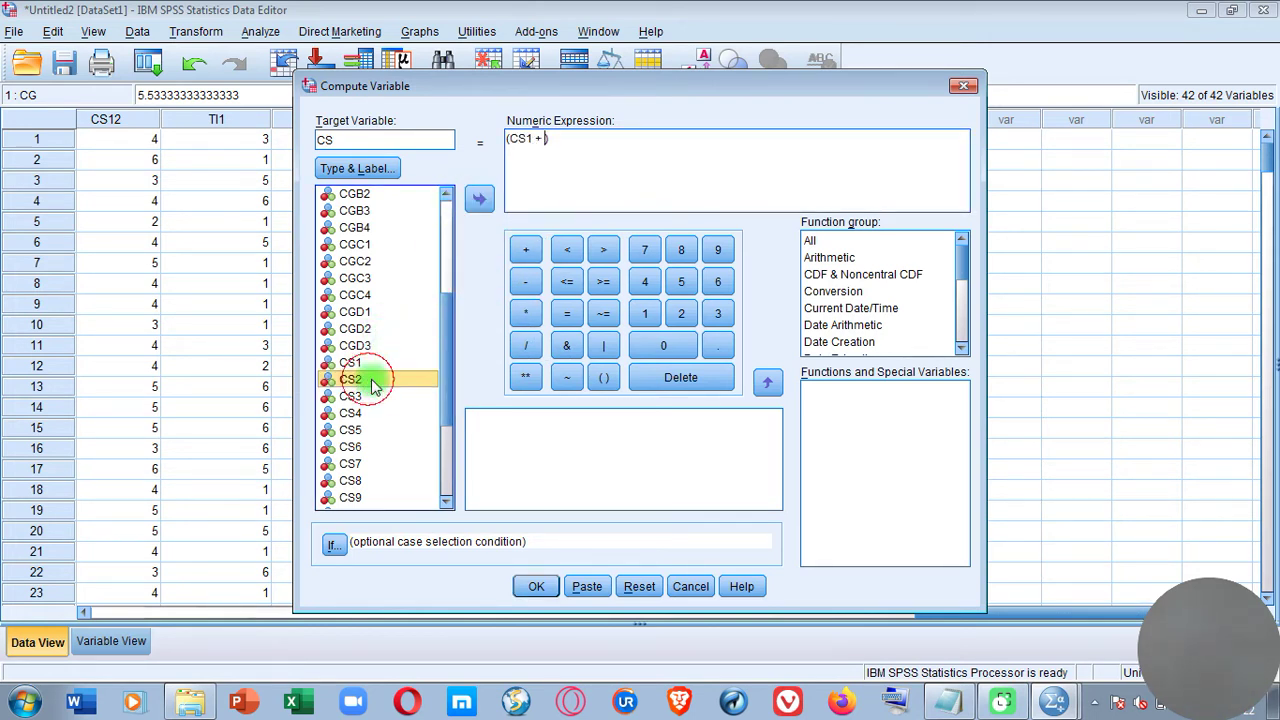
pyautogui.click(479, 199)
pyautogui.click(526, 250)
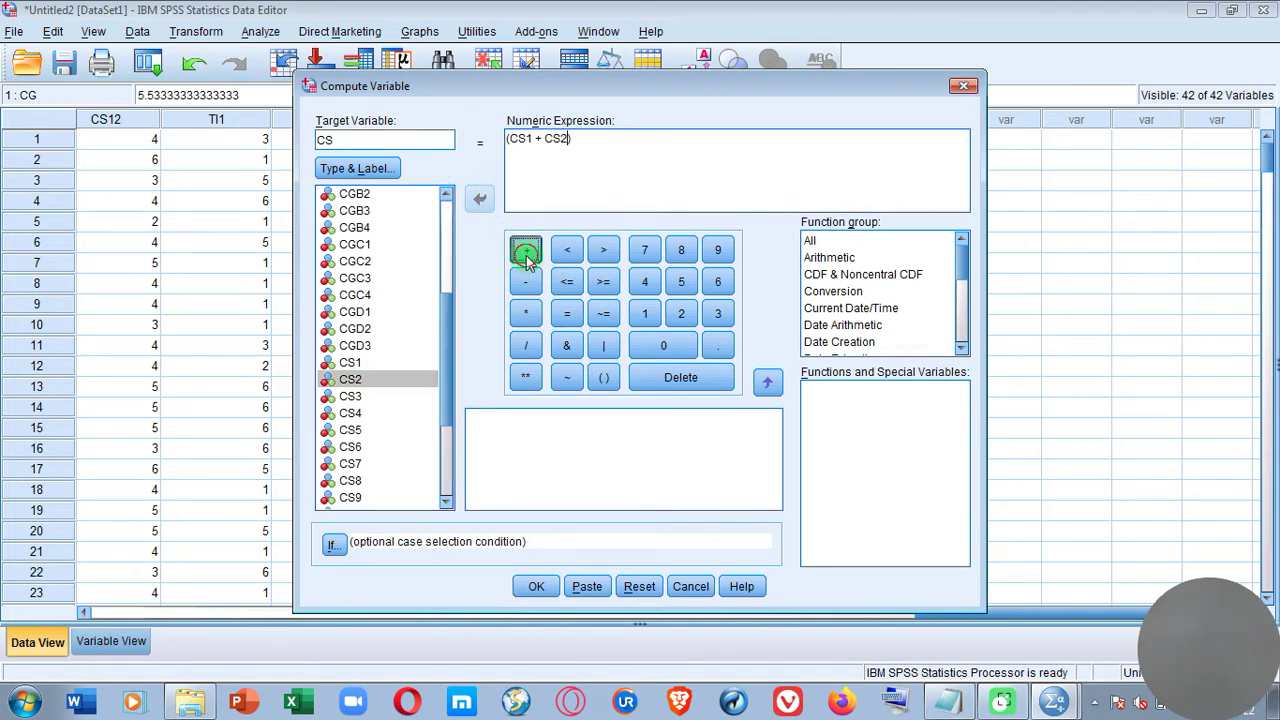
# Add CS3, CS4 and CS5 to the sum inside the parentheses, each followed by a plus sign
pyautogui.click(366, 396)
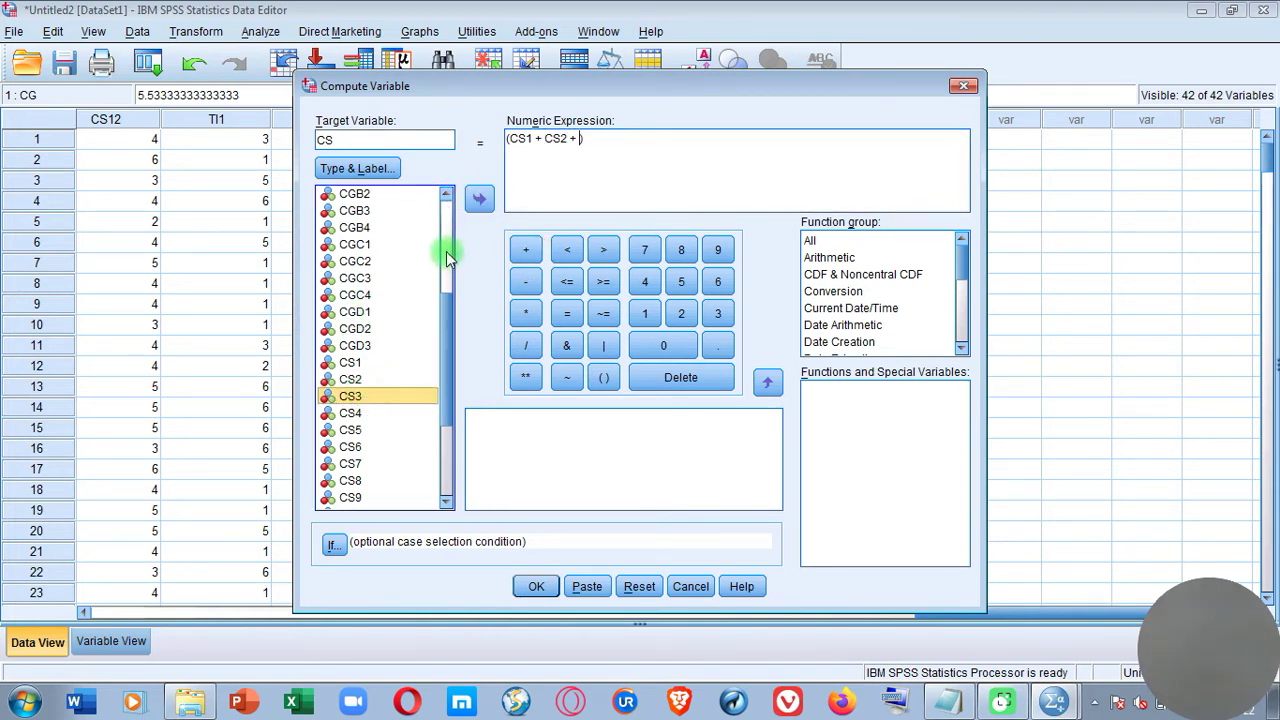
pyautogui.click(479, 199)
pyautogui.click(526, 250)
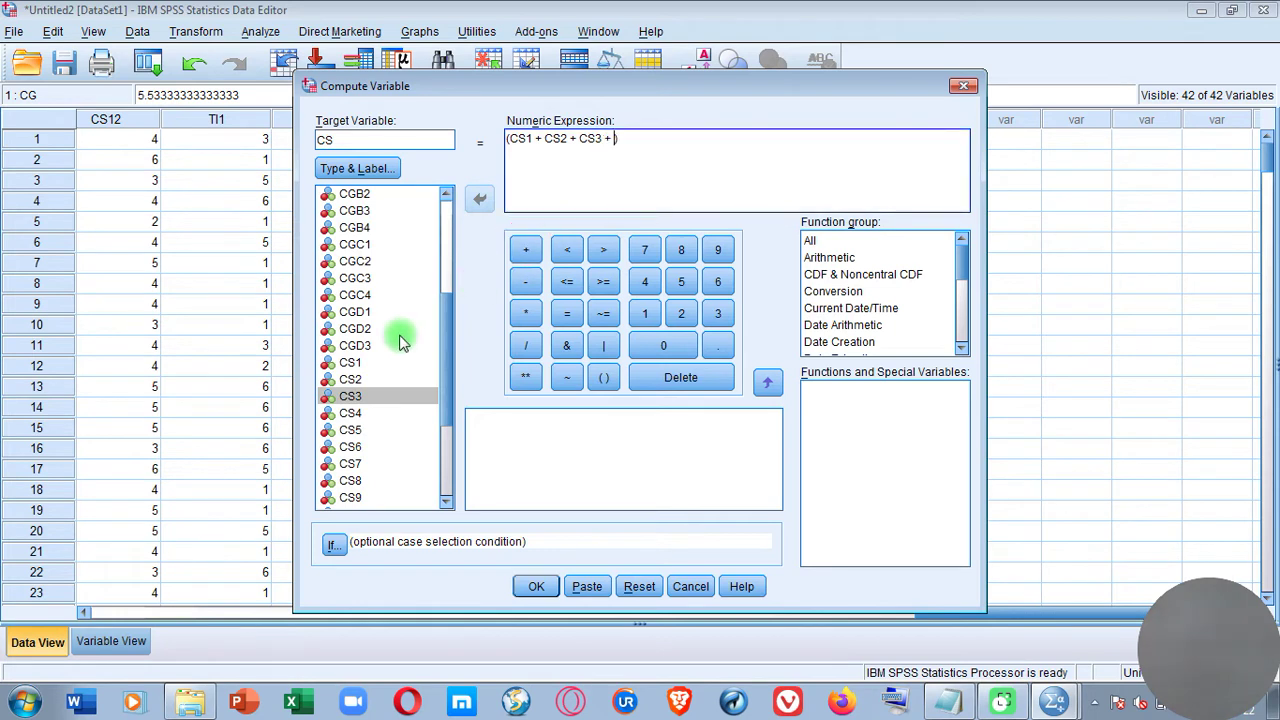
pyautogui.click(372, 413)
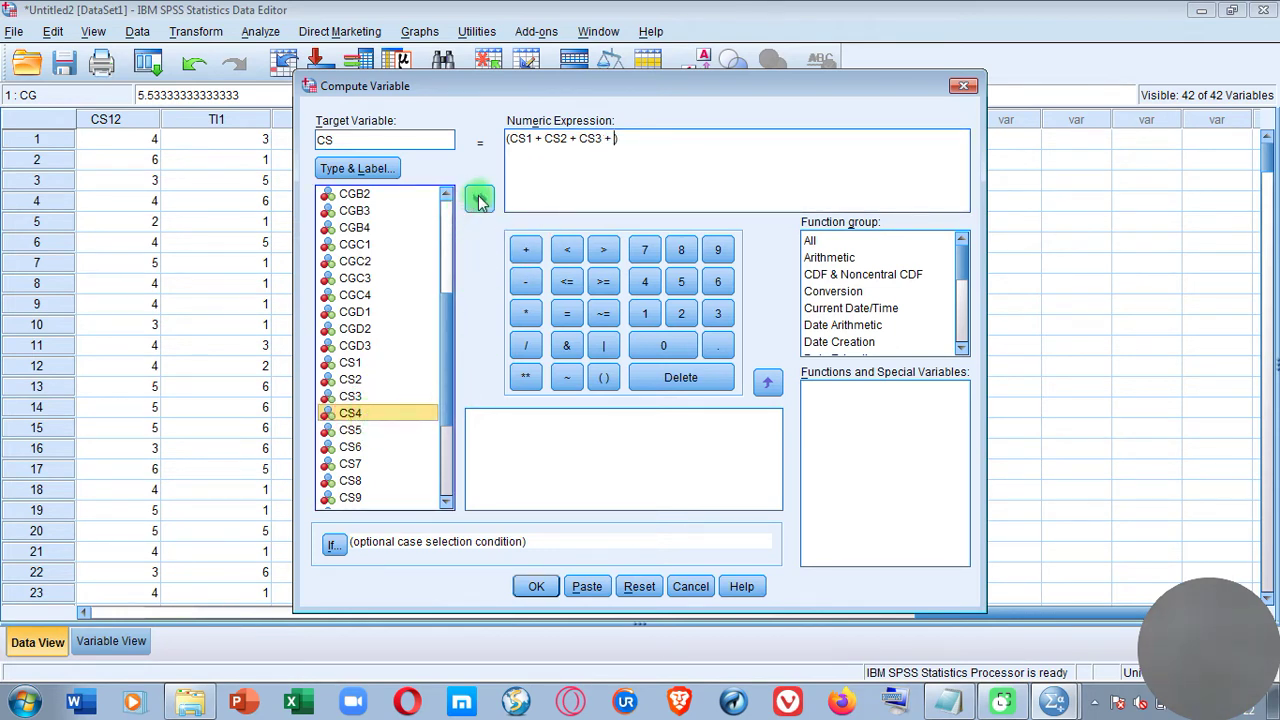
pyautogui.click(479, 199)
pyautogui.click(526, 250)
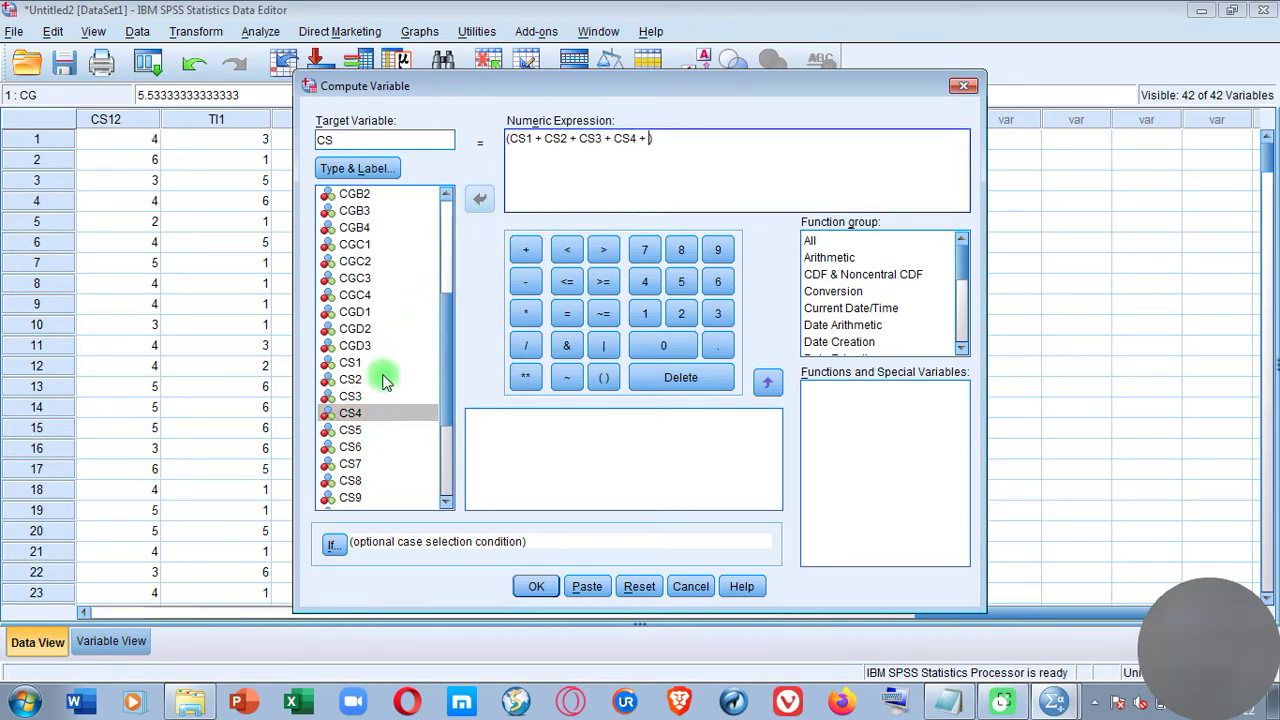
pyautogui.click(358, 430)
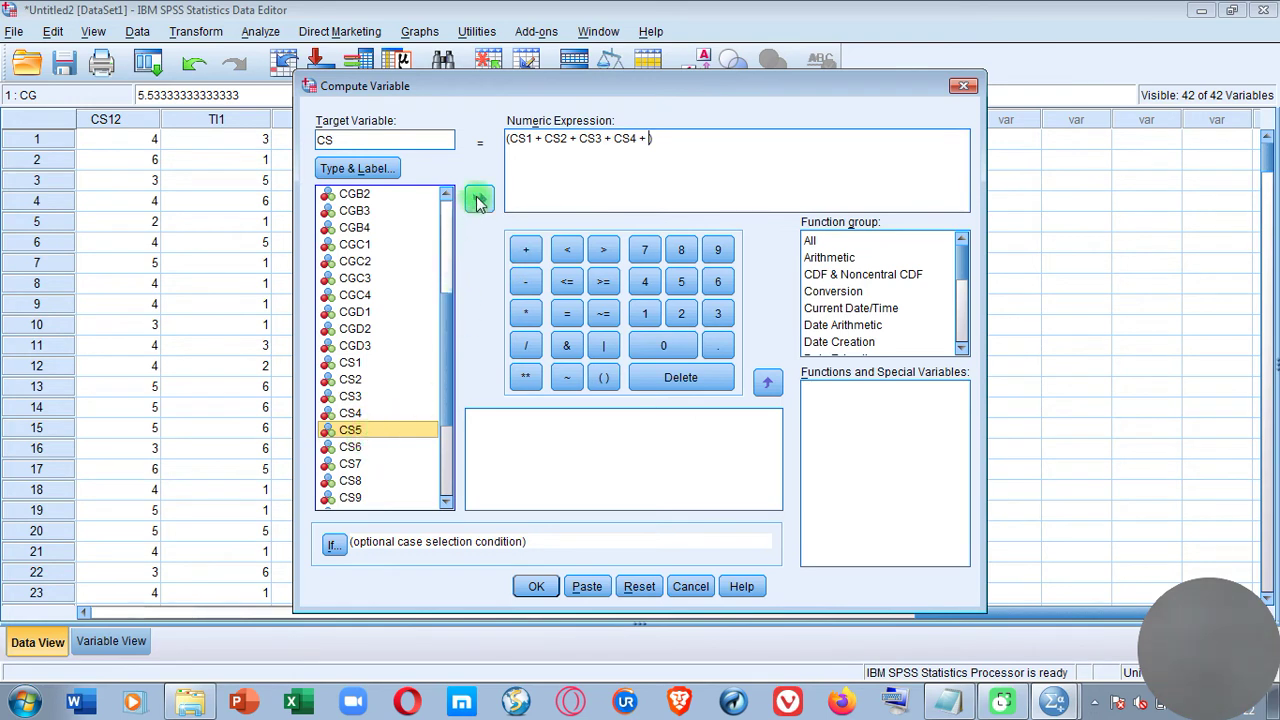
pyautogui.click(480, 203)
pyautogui.click(526, 250)
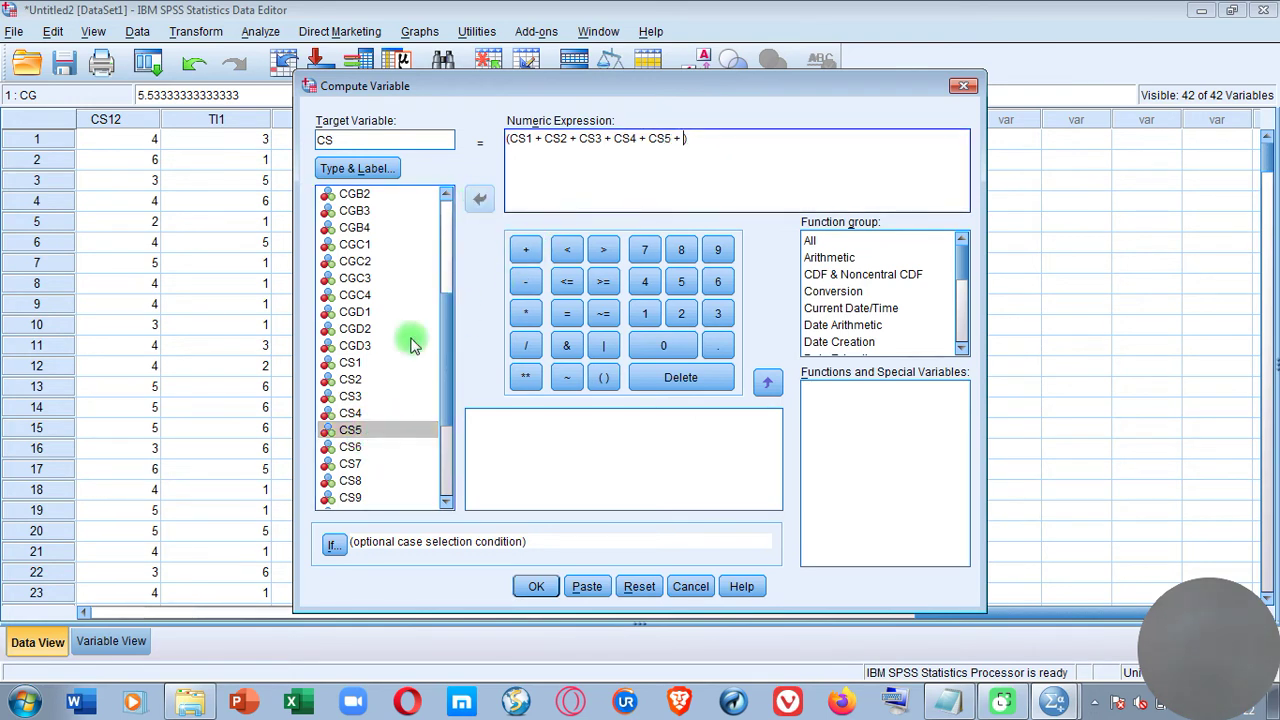
# Extend the sum inside the parentheses with CS6, CS7 and CS8, each followed by a plus sign
pyautogui.click(360, 447)
pyautogui.click(478, 198)
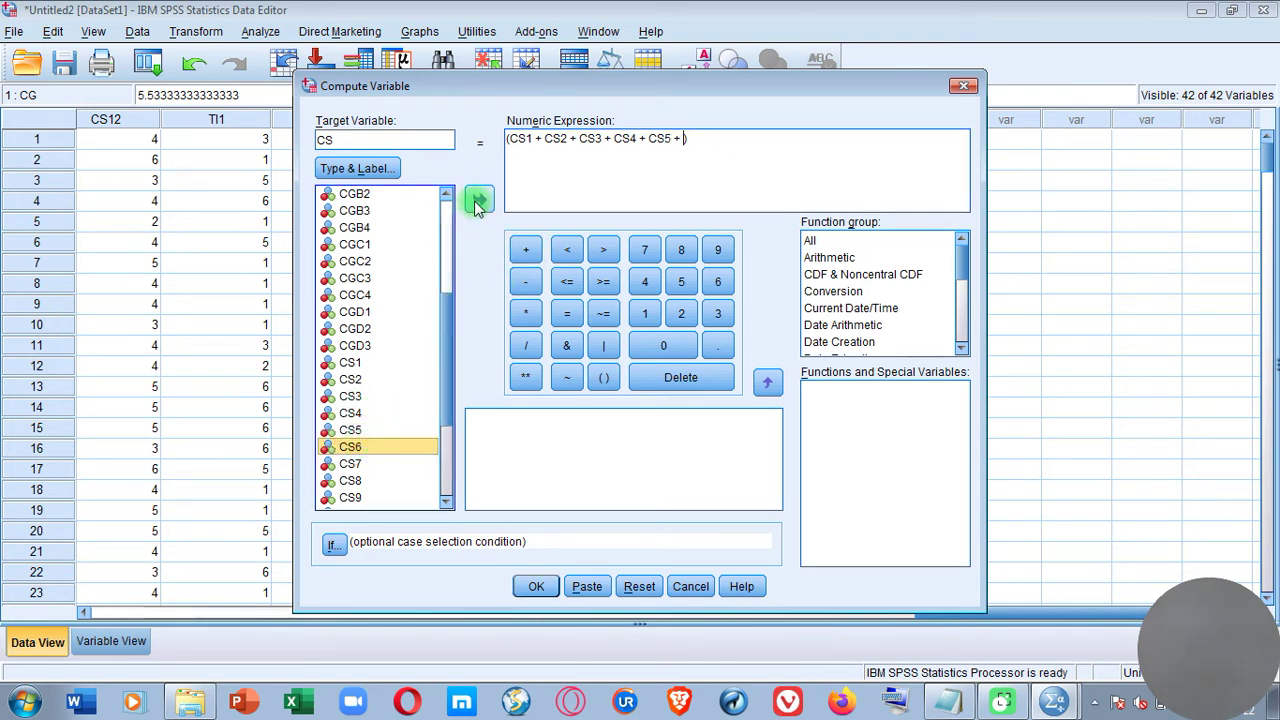
pyautogui.click(526, 250)
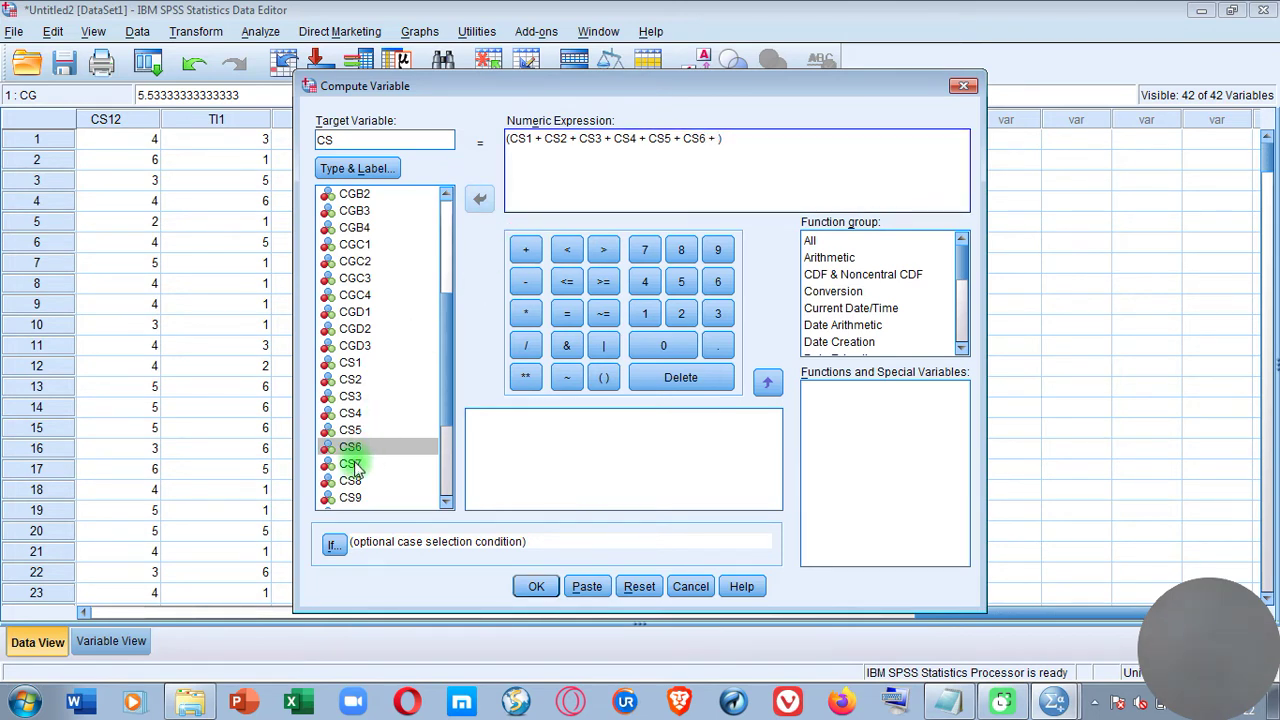
pyautogui.click(398, 460)
pyautogui.click(478, 198)
pyautogui.click(526, 250)
pyautogui.click(358, 481)
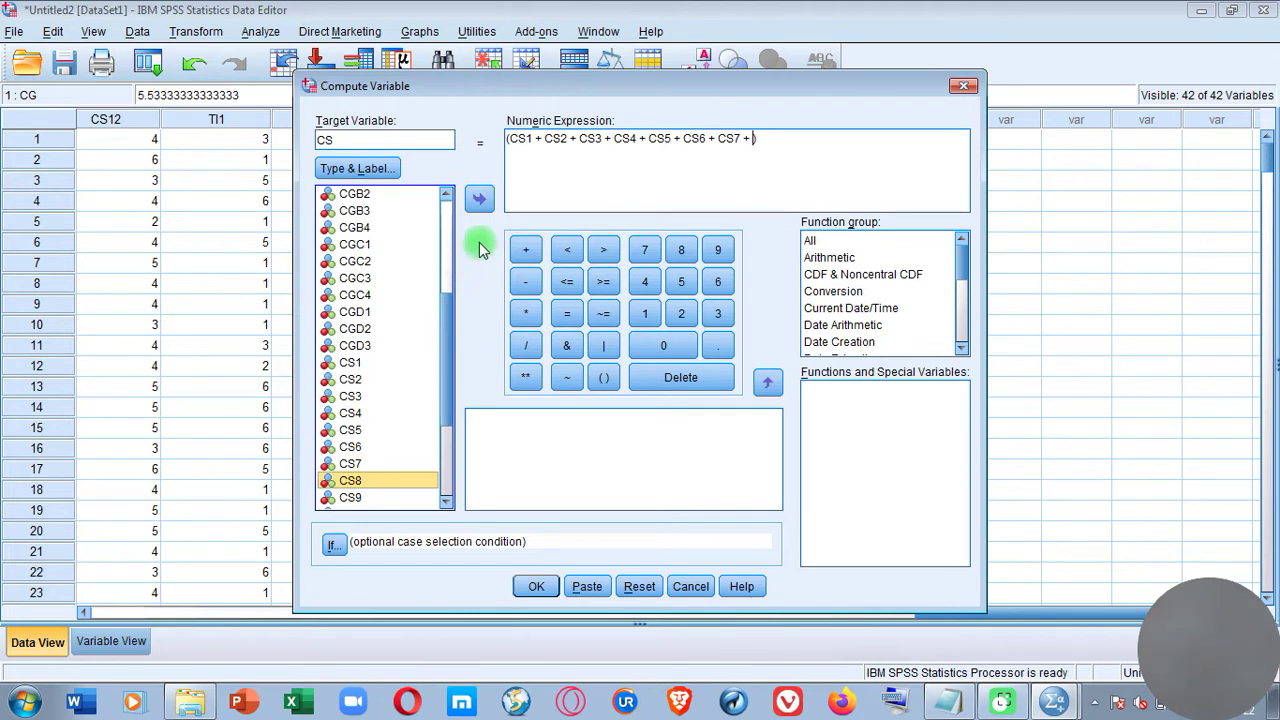
pyautogui.click(478, 197)
pyautogui.click(525, 250)
# Add CS9 + CS10 to the sum in the numeric expression
pyautogui.click(352, 496)
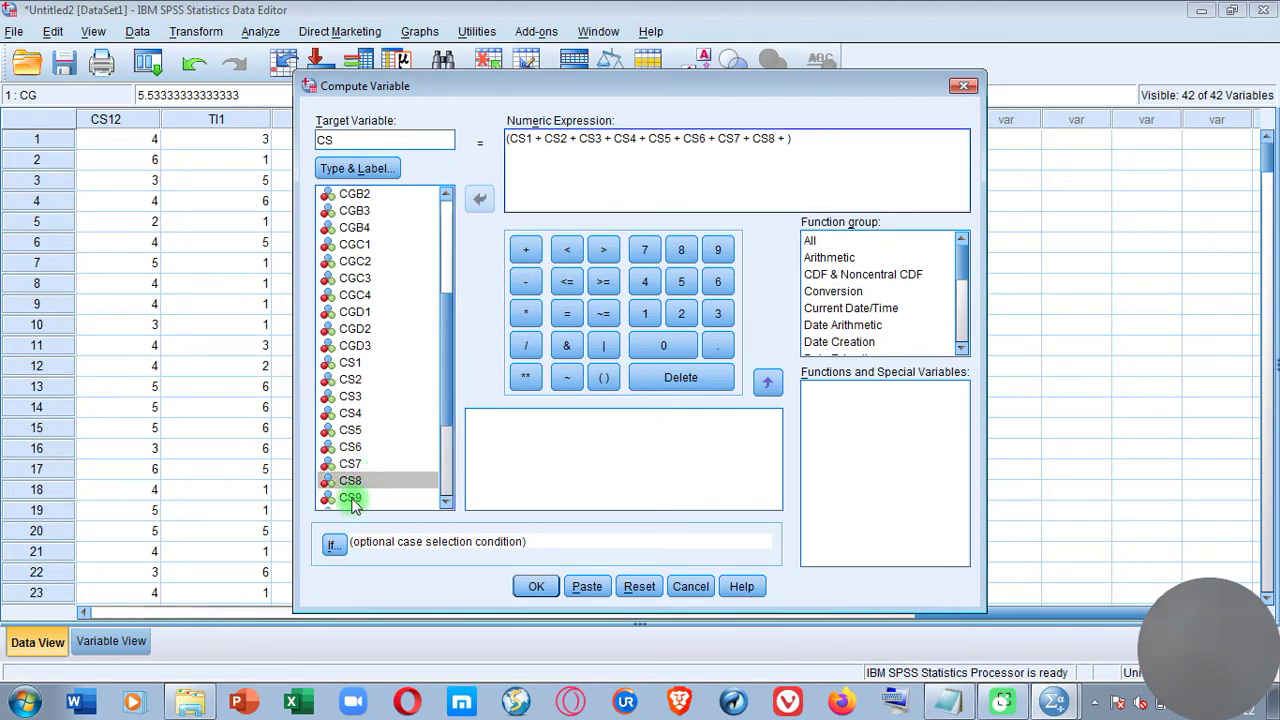
pyautogui.click(478, 198)
pyautogui.click(525, 250)
pyautogui.click(446, 502)
pyautogui.click(446, 502)
pyautogui.click(446, 502)
pyautogui.click(360, 431)
pyautogui.click(527, 282)
pyautogui.click(479, 198)
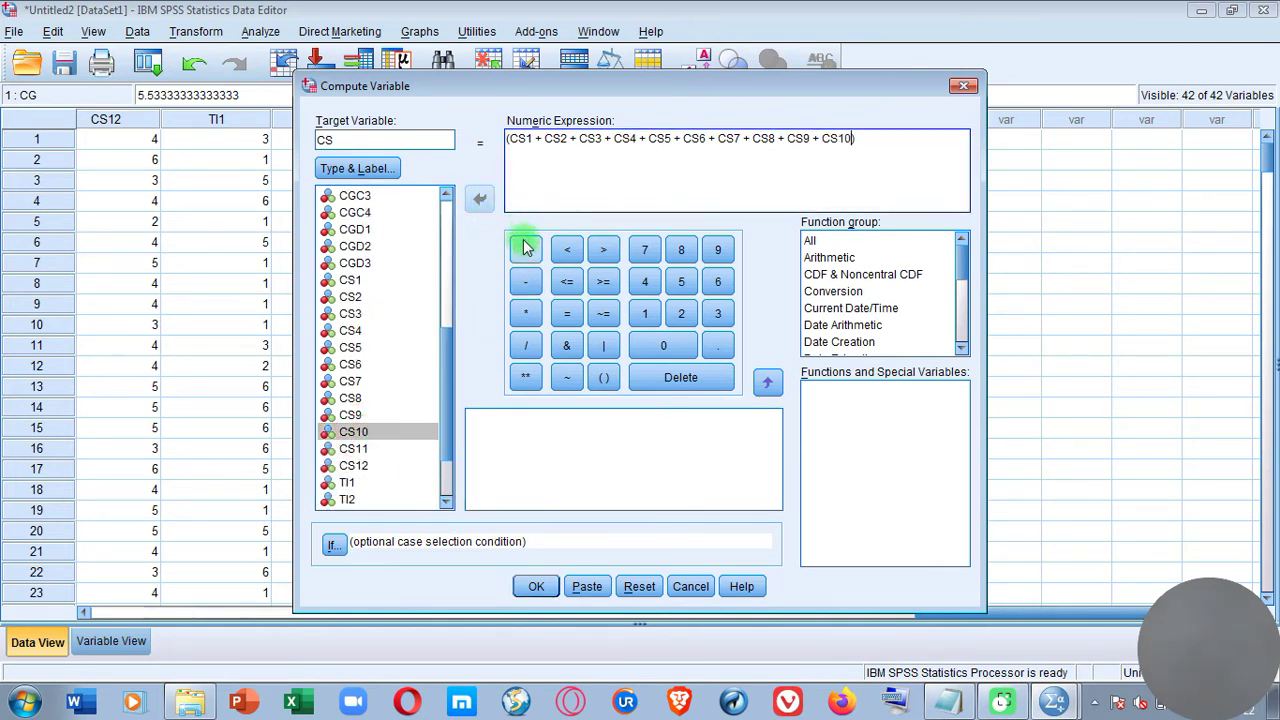
# Complete the sum inside the parentheses by adding + CS11 + CS12
pyautogui.click(353, 448)
pyautogui.click(480, 198)
pyautogui.click(526, 249)
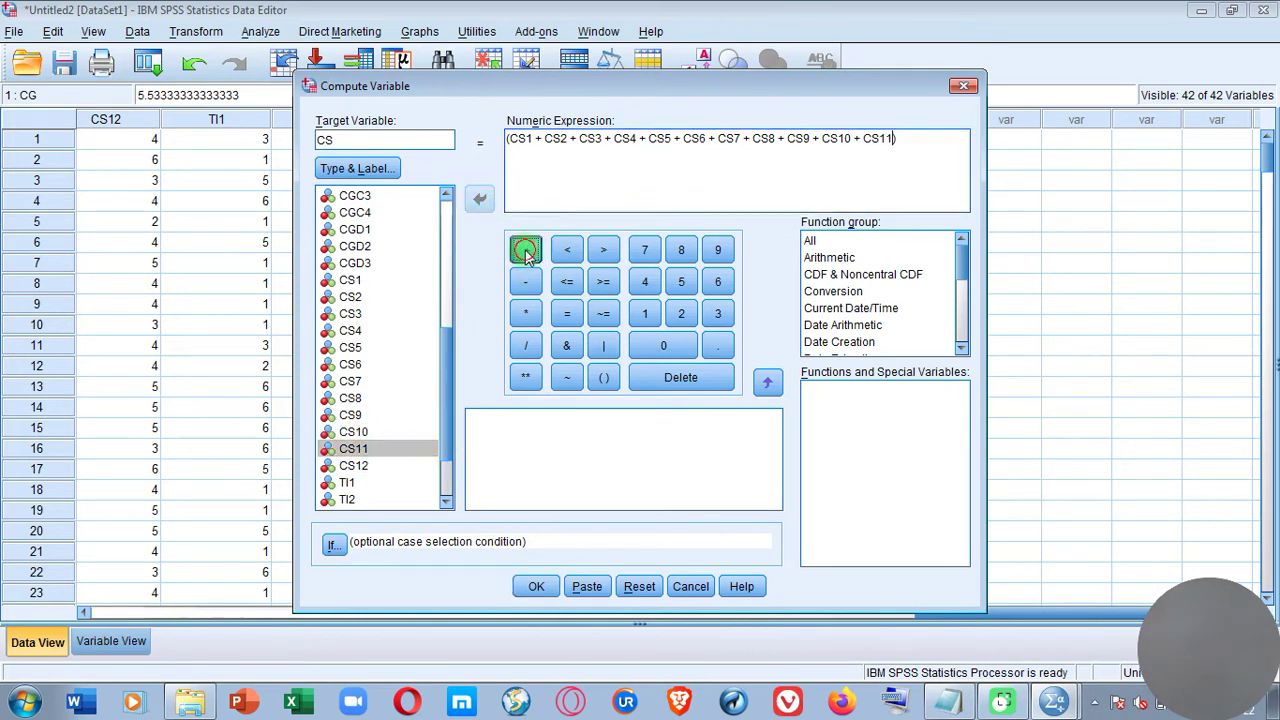
pyautogui.click(355, 466)
pyautogui.click(479, 198)
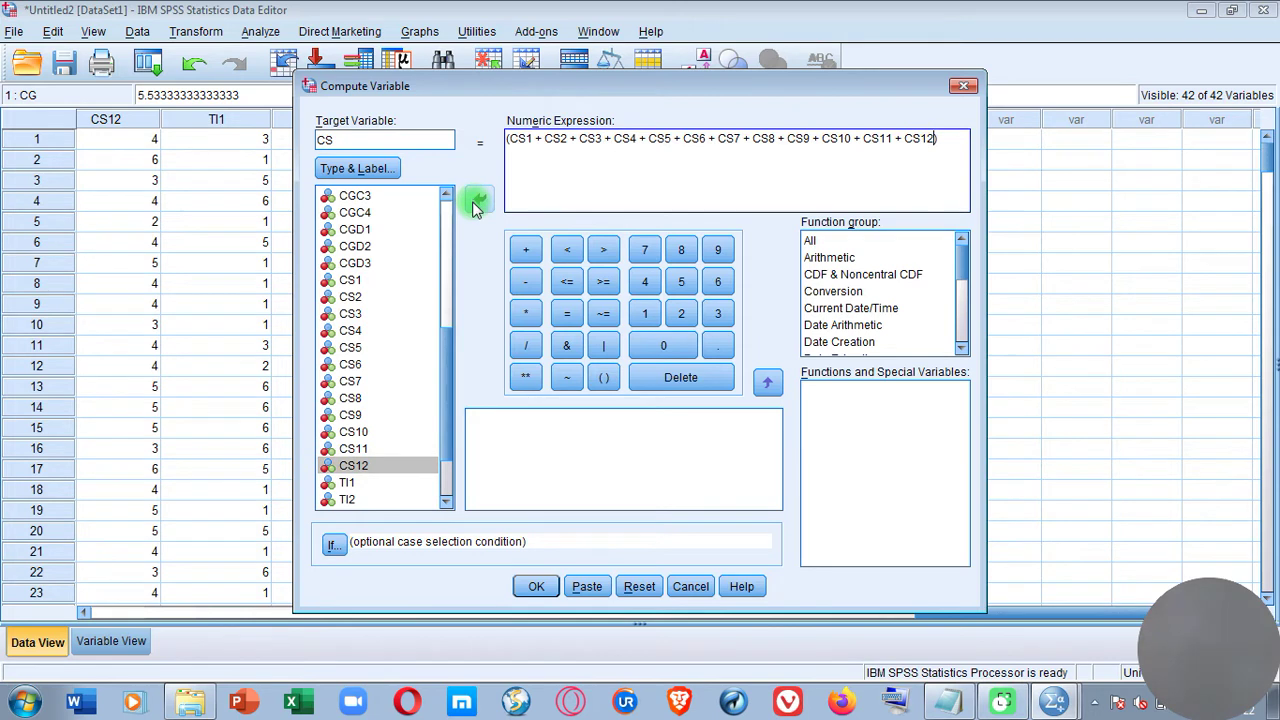
# Divide the parenthesised sum by 12 and run the computation of CS
pyautogui.click(945, 139)
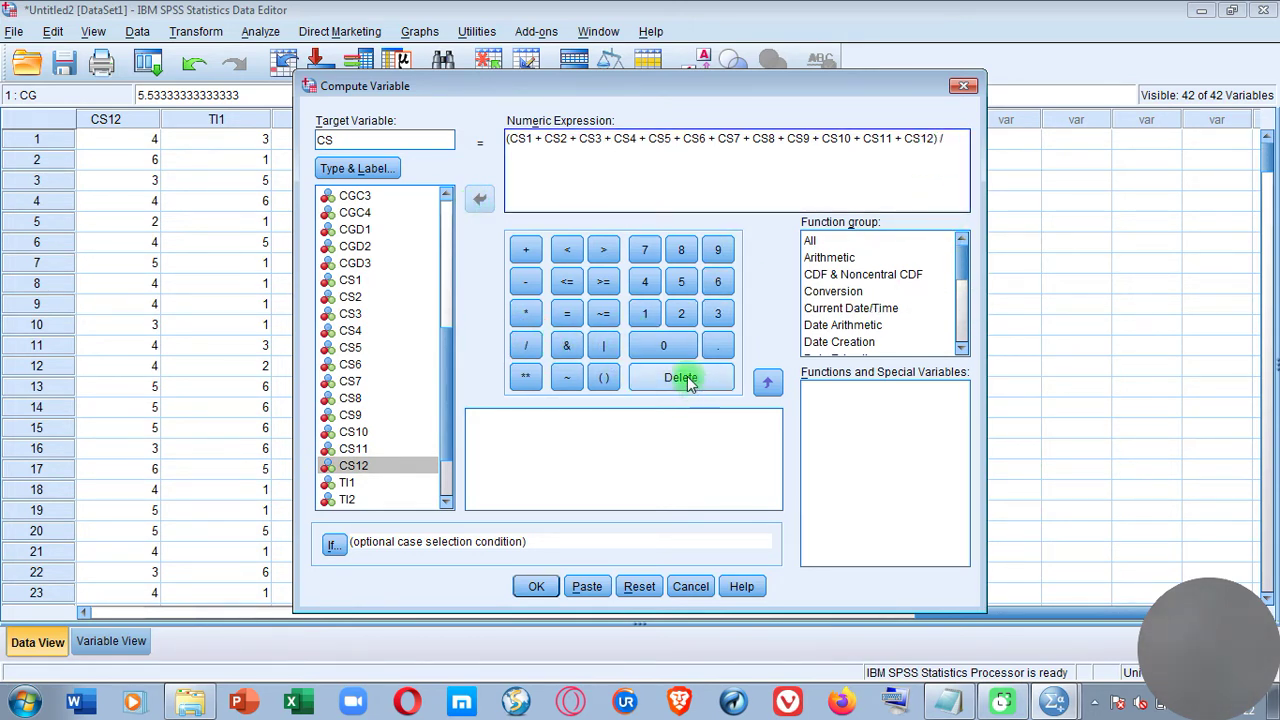
pyautogui.click(685, 322)
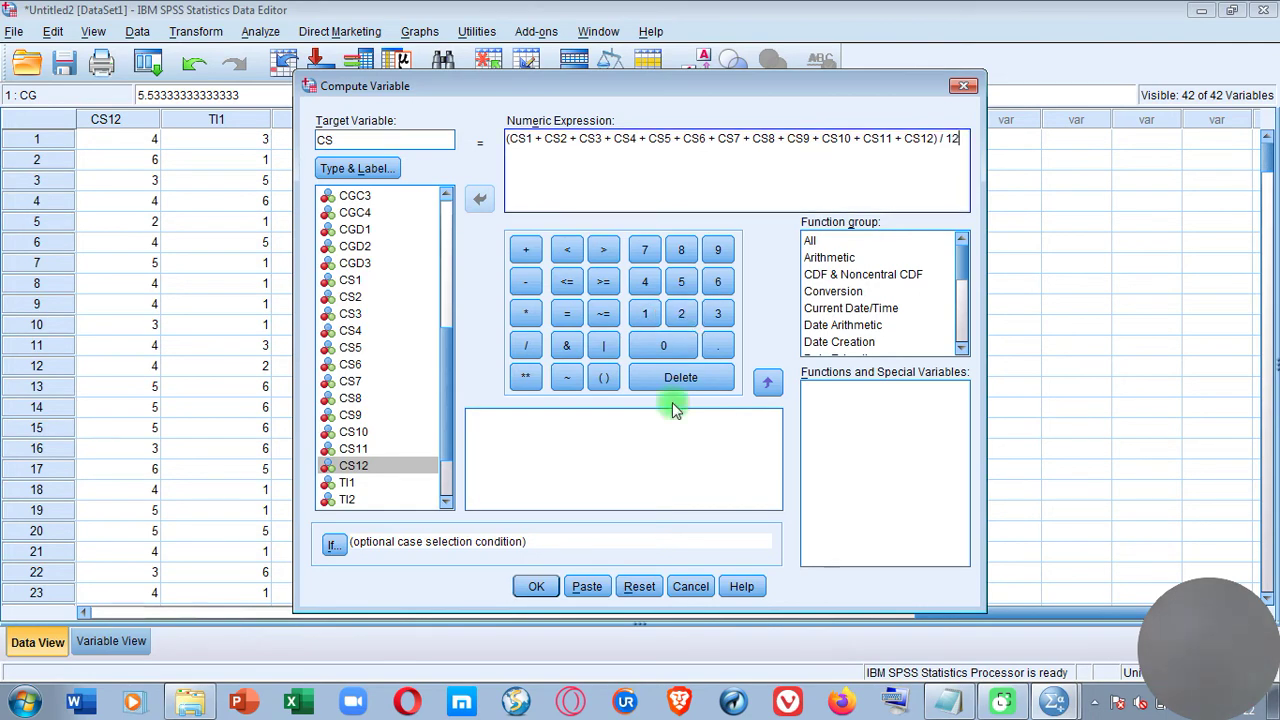
pyautogui.click(536, 586)
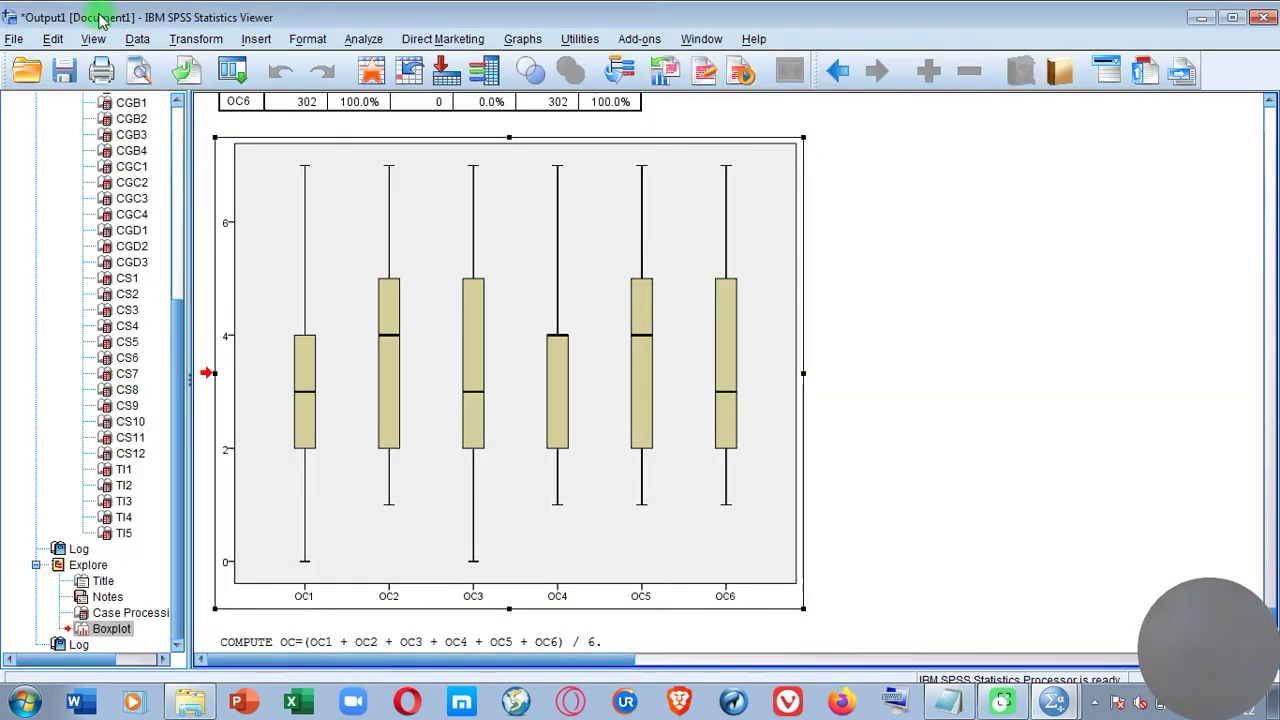
# Start a new variable computation, clear the previous numeric expression and set the target variable to TI
pyautogui.click(196, 39)
pyautogui.click(229, 66)
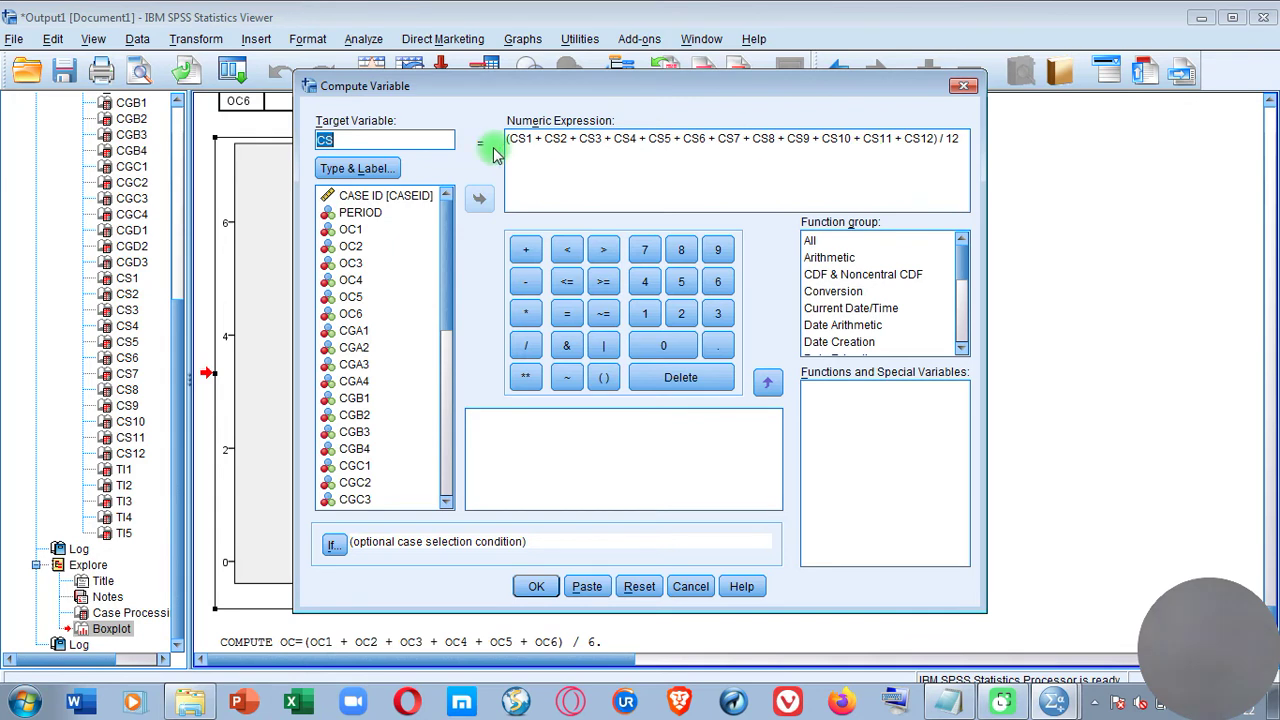
pyautogui.moveTo(516, 139); pyautogui.dragTo(550, 160)
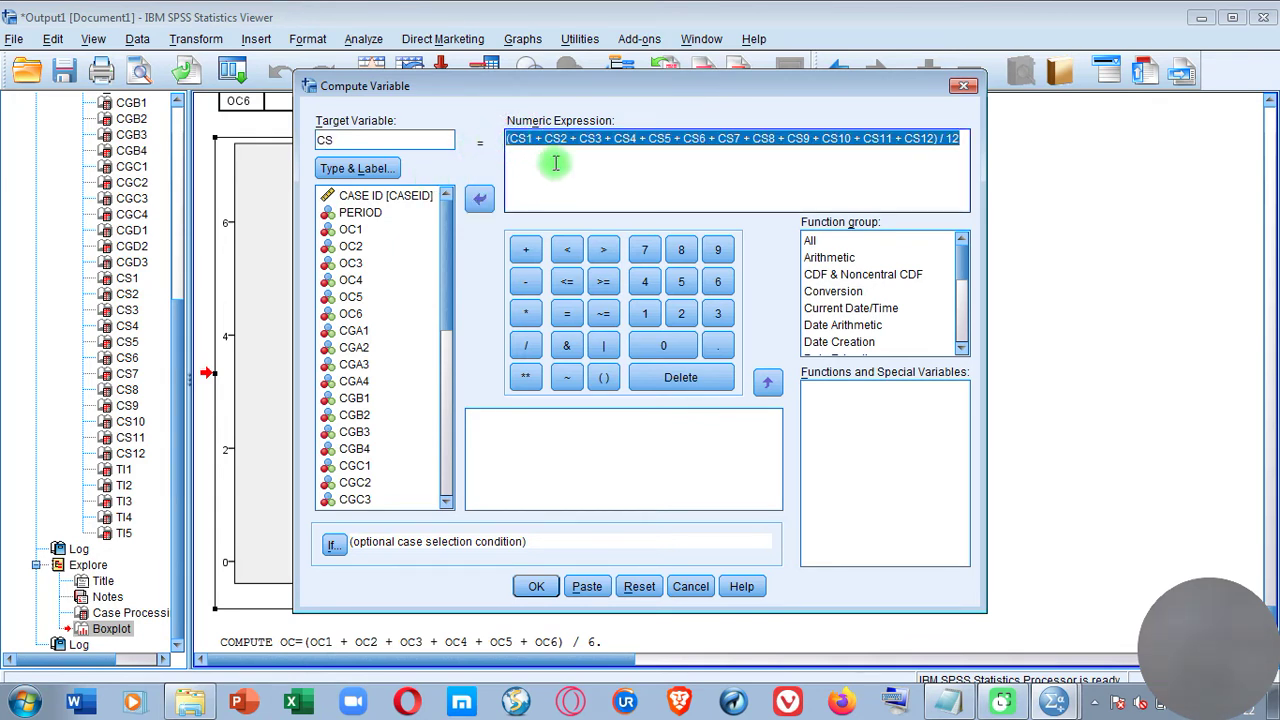
pyautogui.press('Delete')
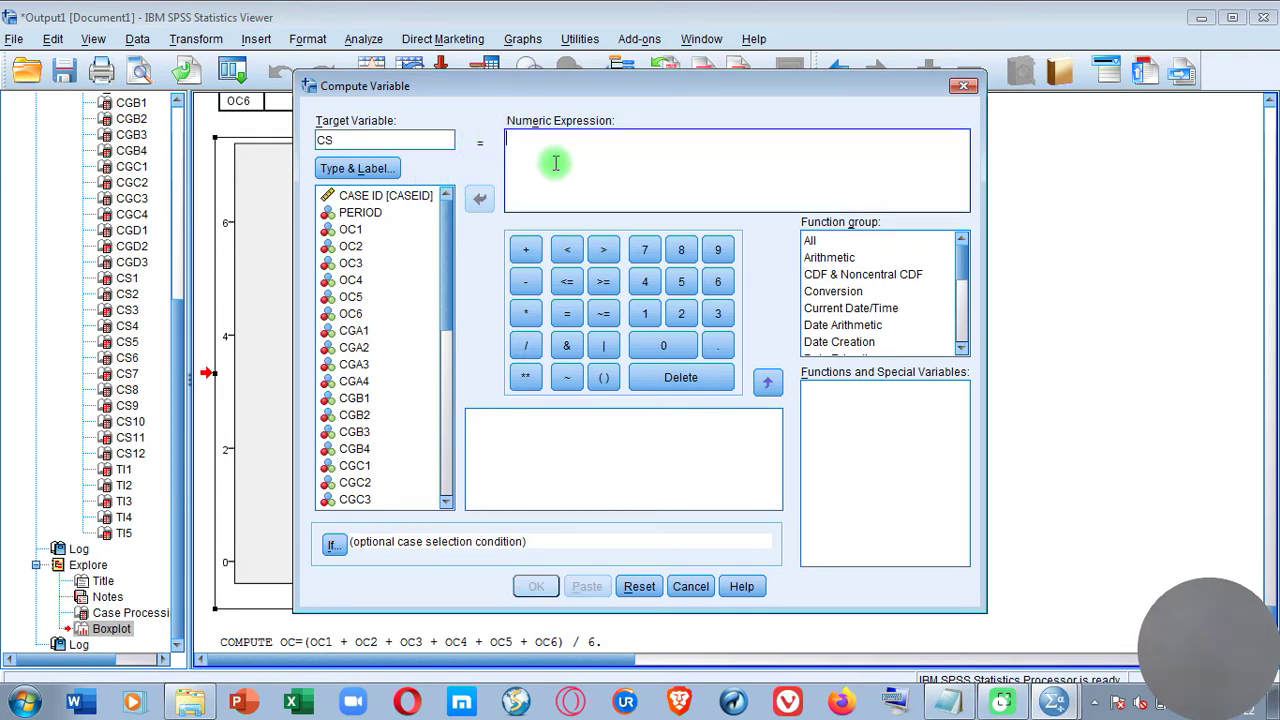
pyautogui.doubleClick(336, 140)
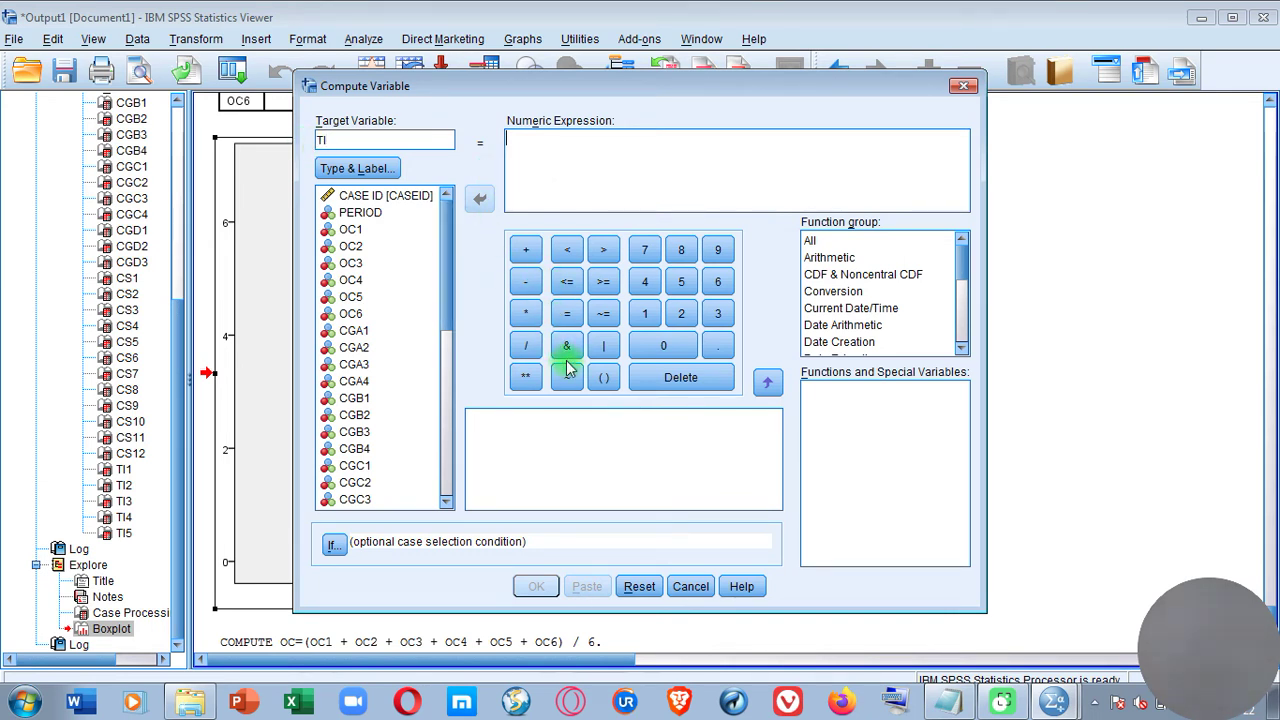
# Begin the numeric expression with parentheses containing TI1 followed by a plus sign
pyautogui.click(601, 377)
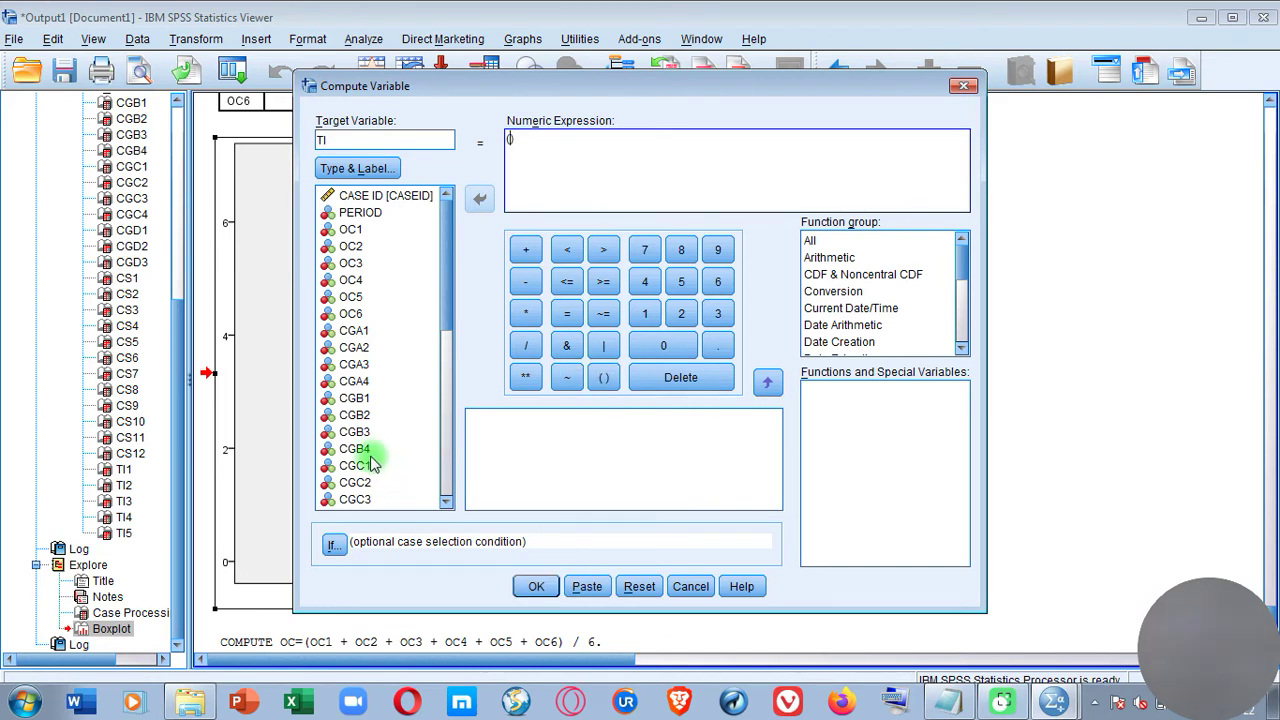
pyautogui.moveTo(437, 503); pyautogui.dragTo(443, 503)
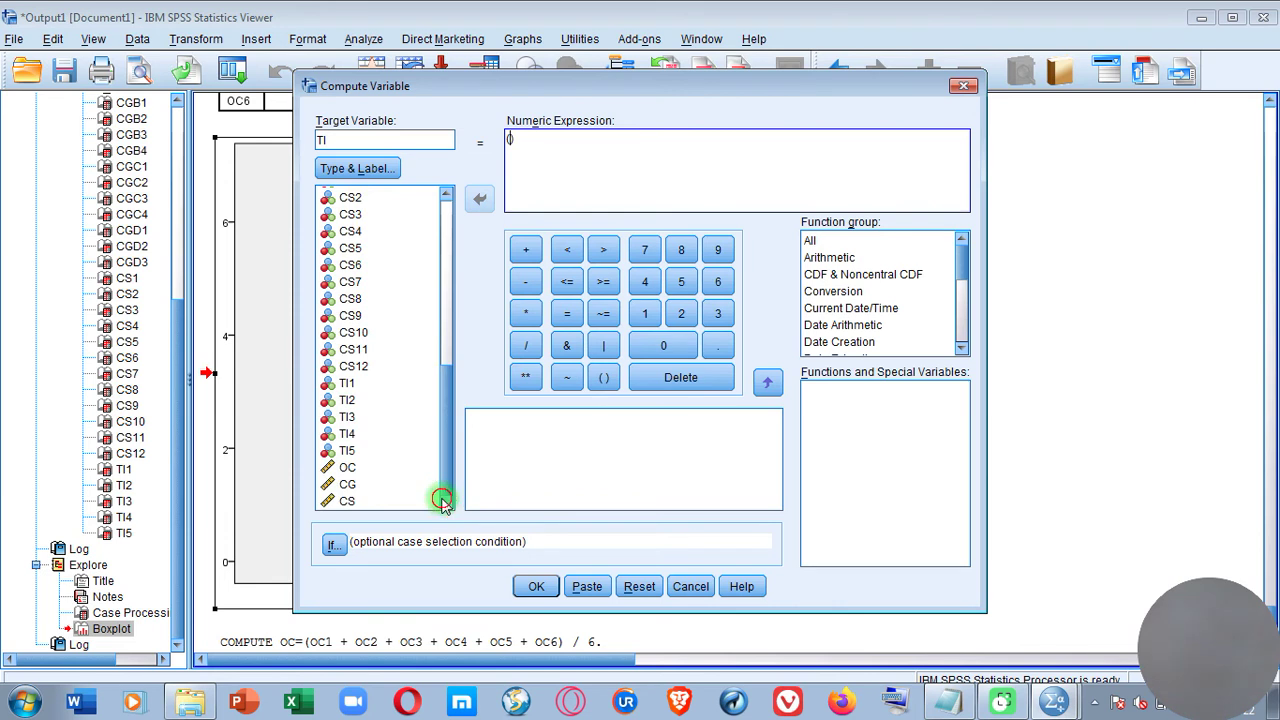
pyautogui.click(420, 383)
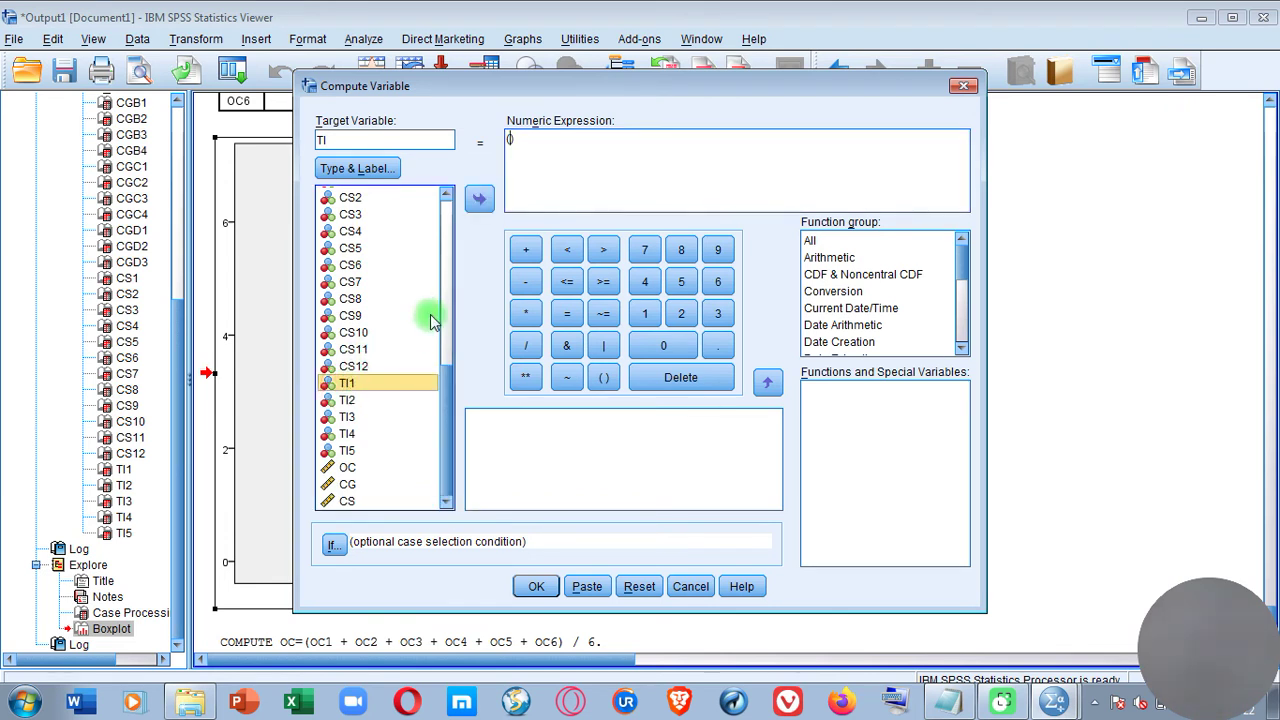
pyautogui.click(522, 249)
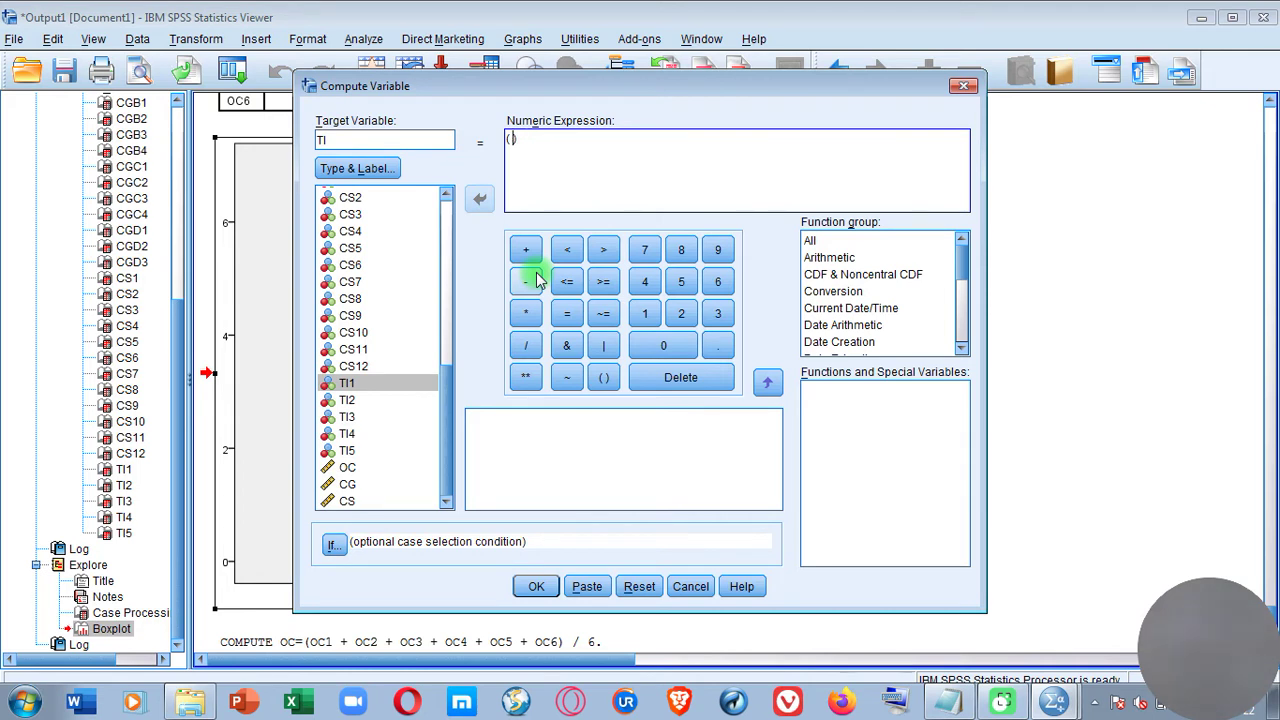
pyautogui.click(371, 383)
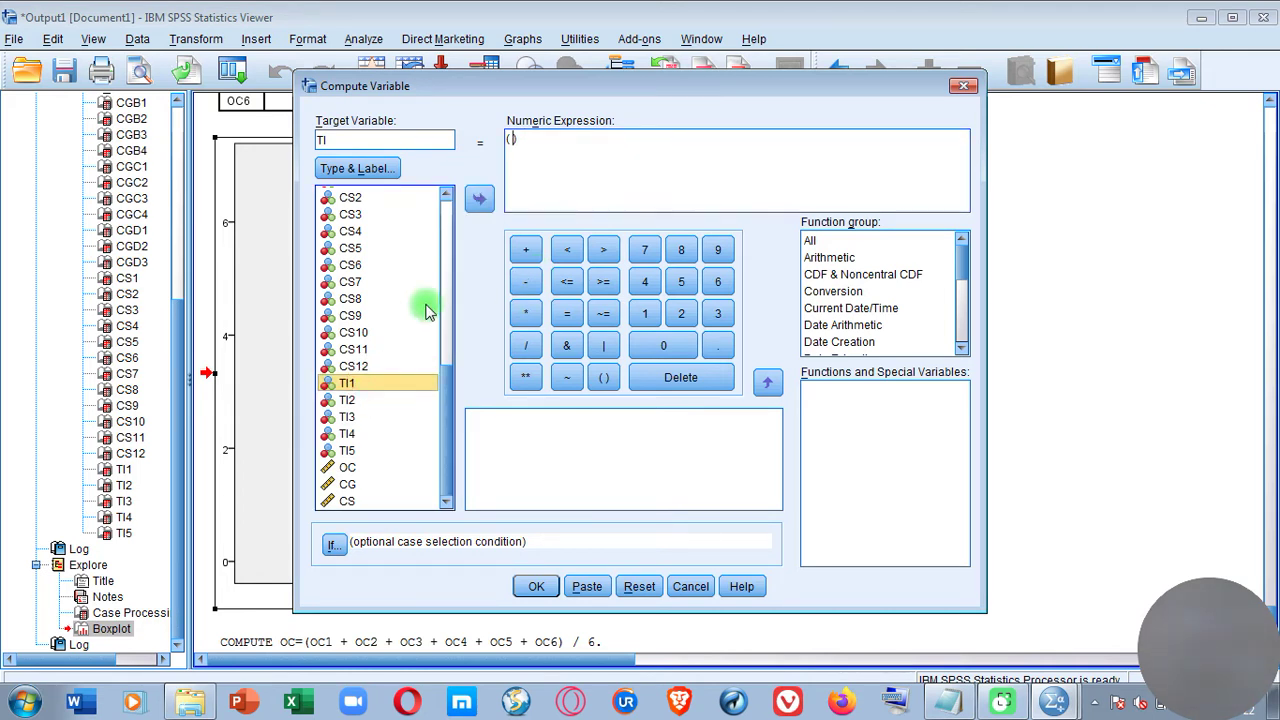
pyautogui.click(480, 198)
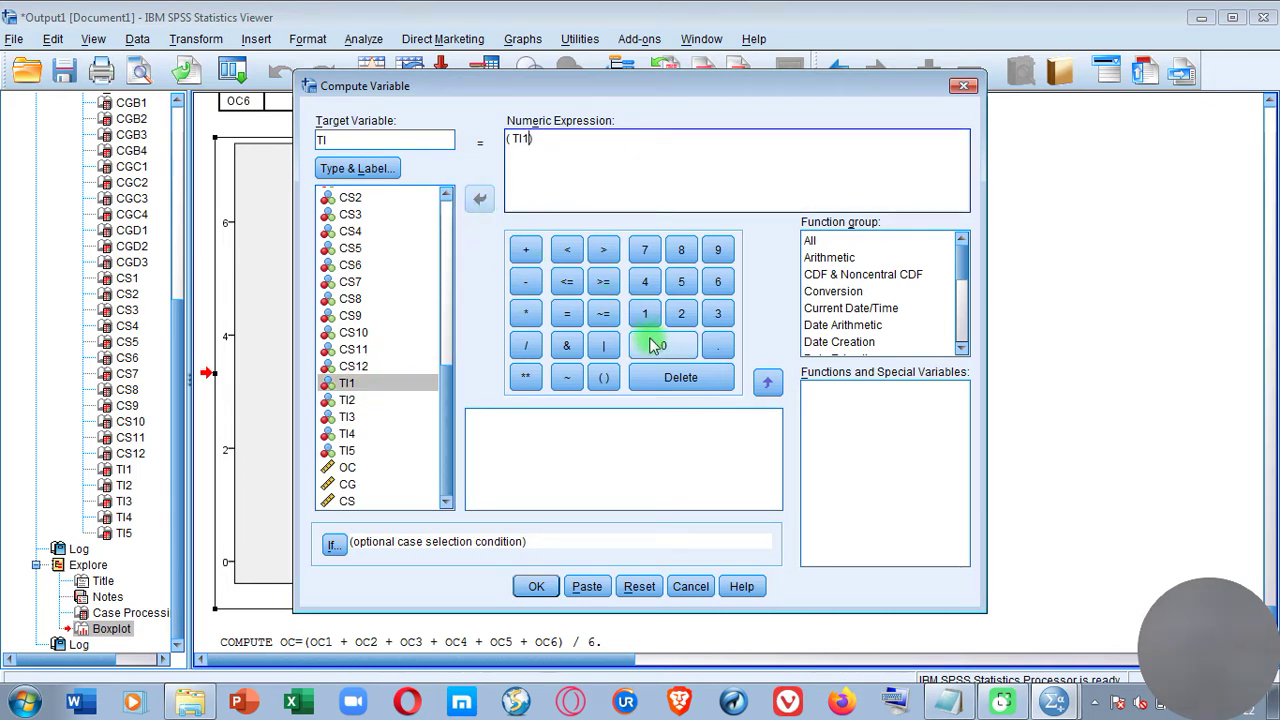
pyautogui.click(525, 249)
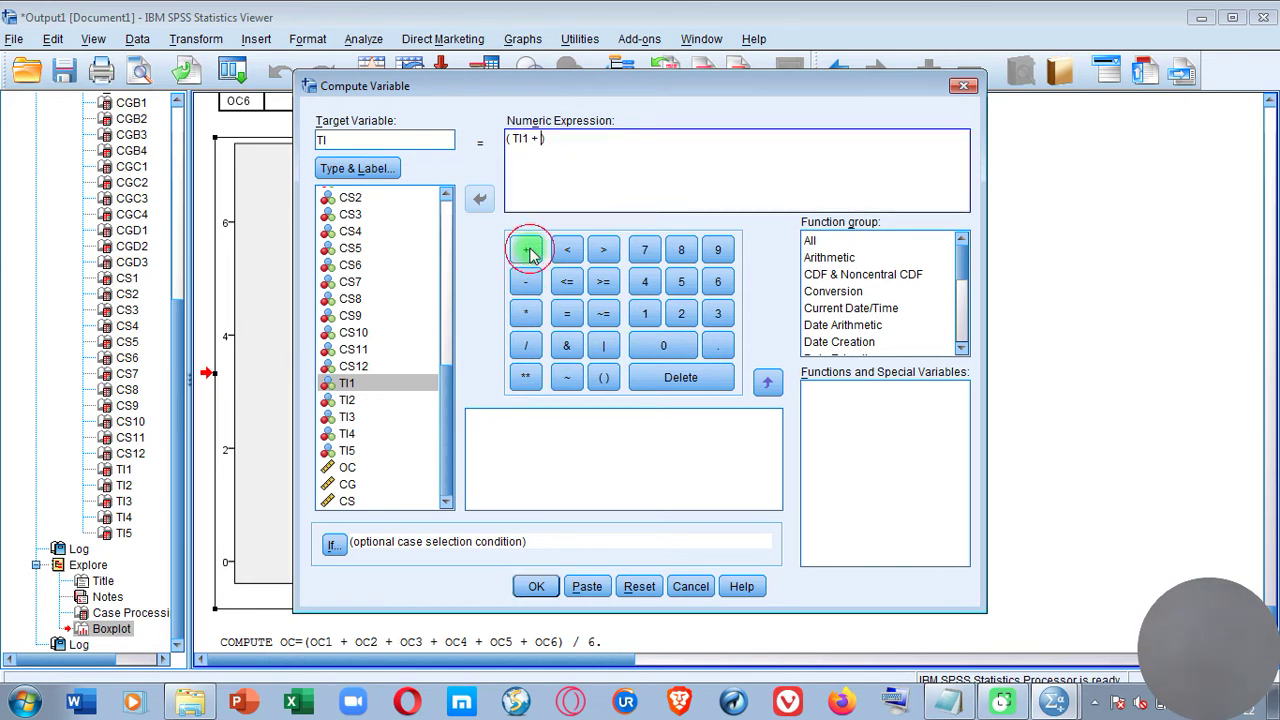
# Complete the sum inside the parentheses by adding TI2 + TI3 + TI4 + TI5
pyautogui.click(348, 400)
pyautogui.click(480, 198)
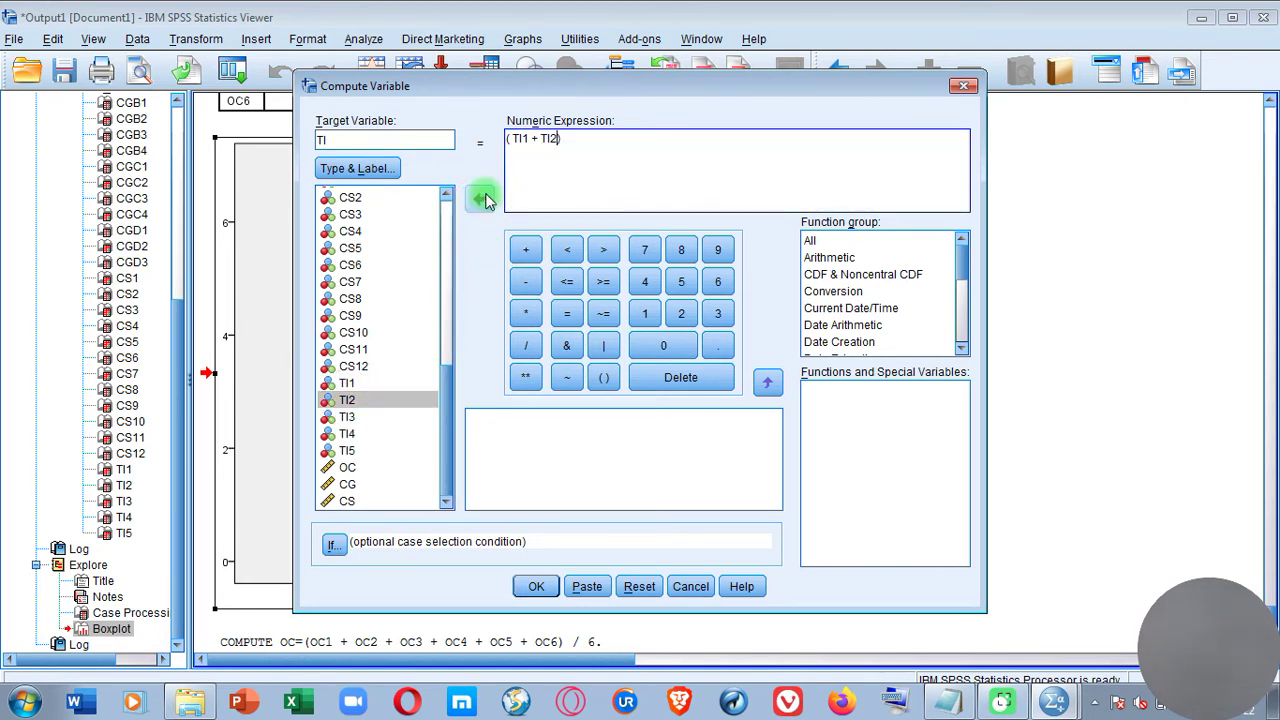
pyautogui.click(535, 258)
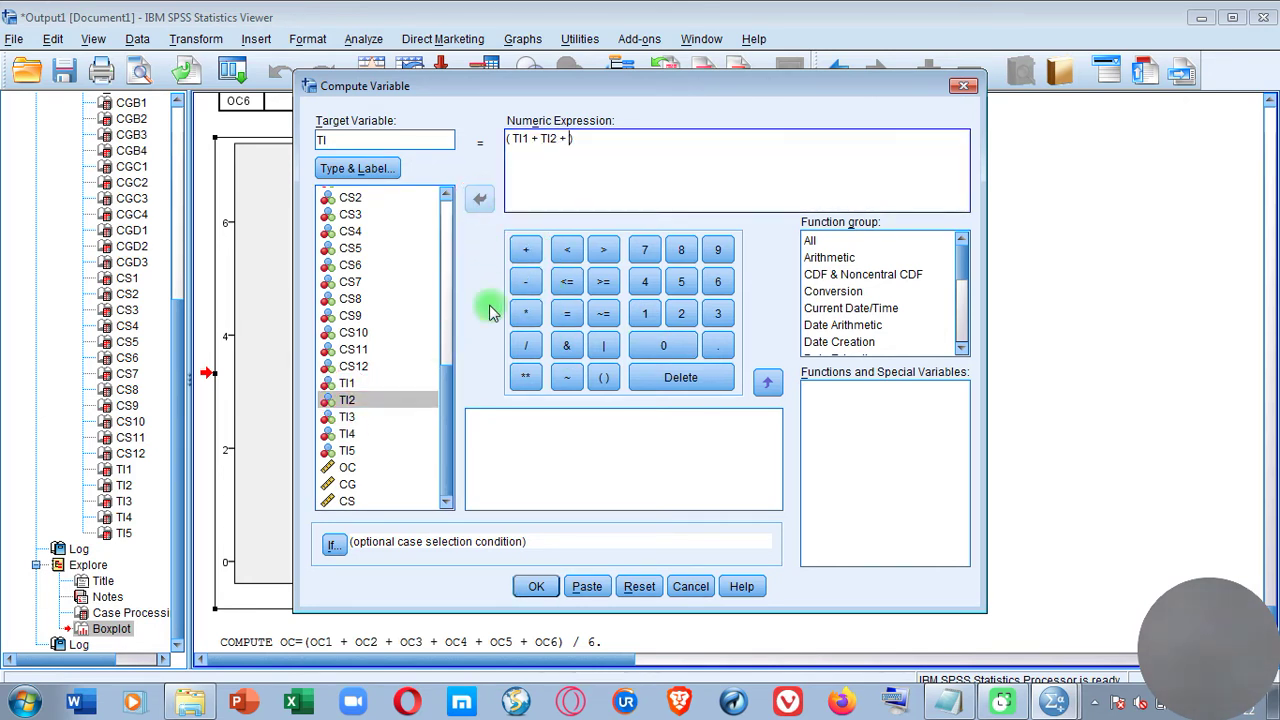
pyautogui.click(346, 416)
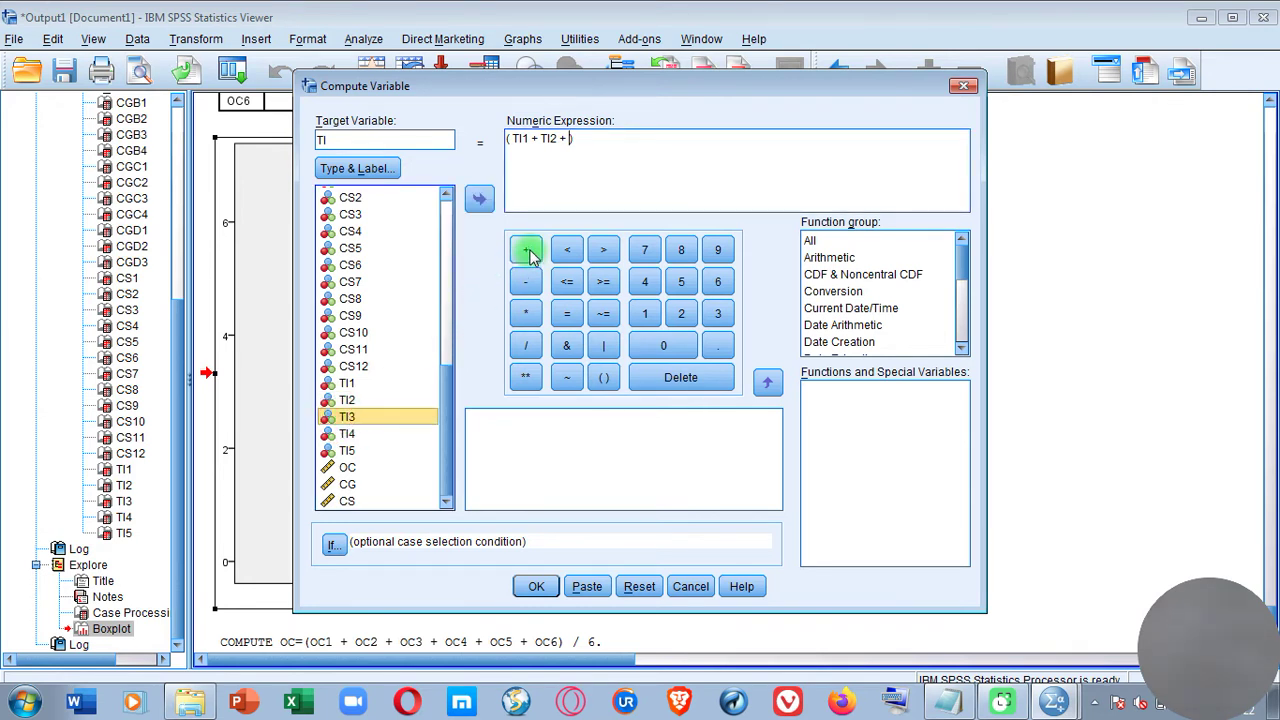
pyautogui.click(480, 198)
pyautogui.click(346, 433)
pyautogui.click(480, 198)
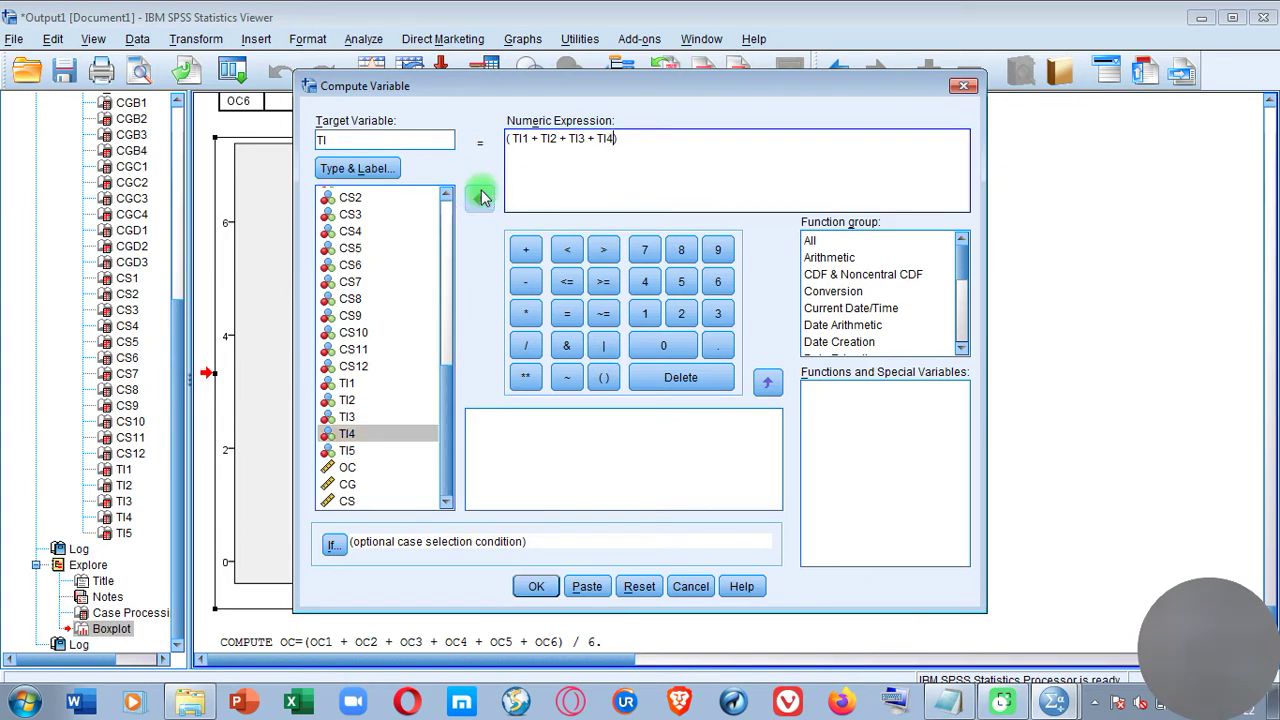
pyautogui.click(526, 250)
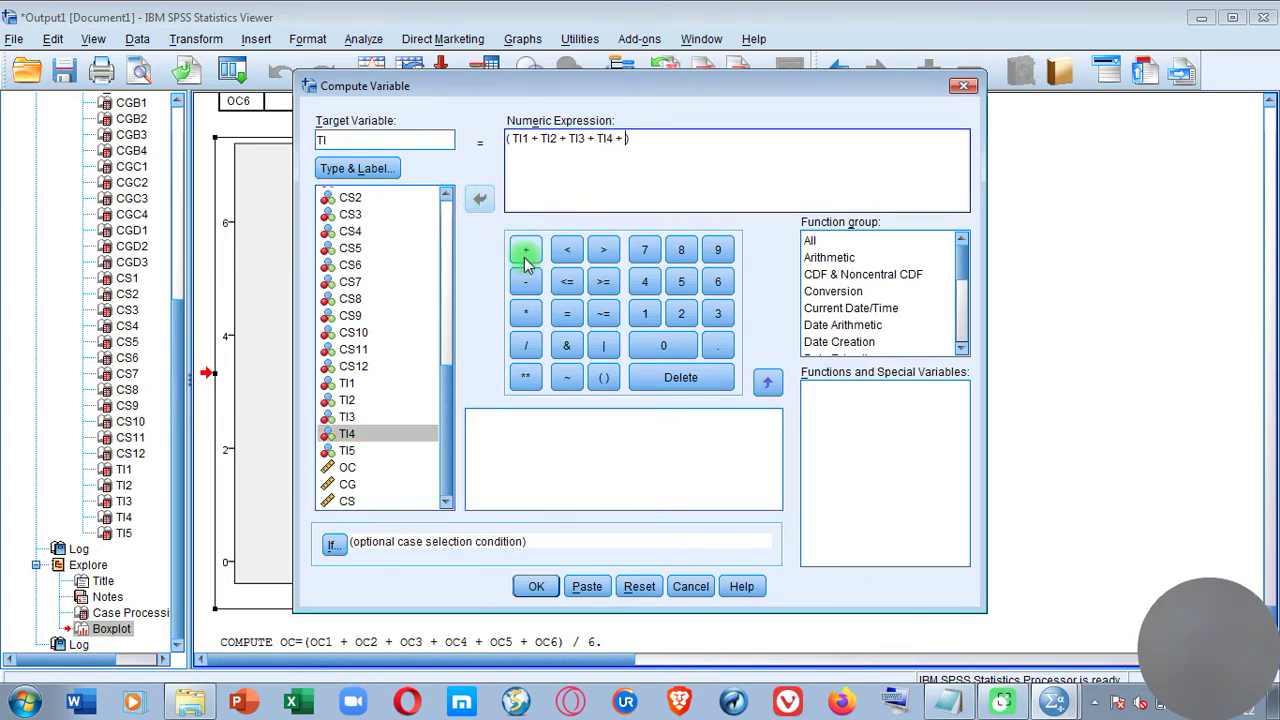
pyautogui.click(346, 451)
pyautogui.click(480, 198)
# Divide the parenthesised sum by 5 and run the computation of TI
pyautogui.click(655, 137)
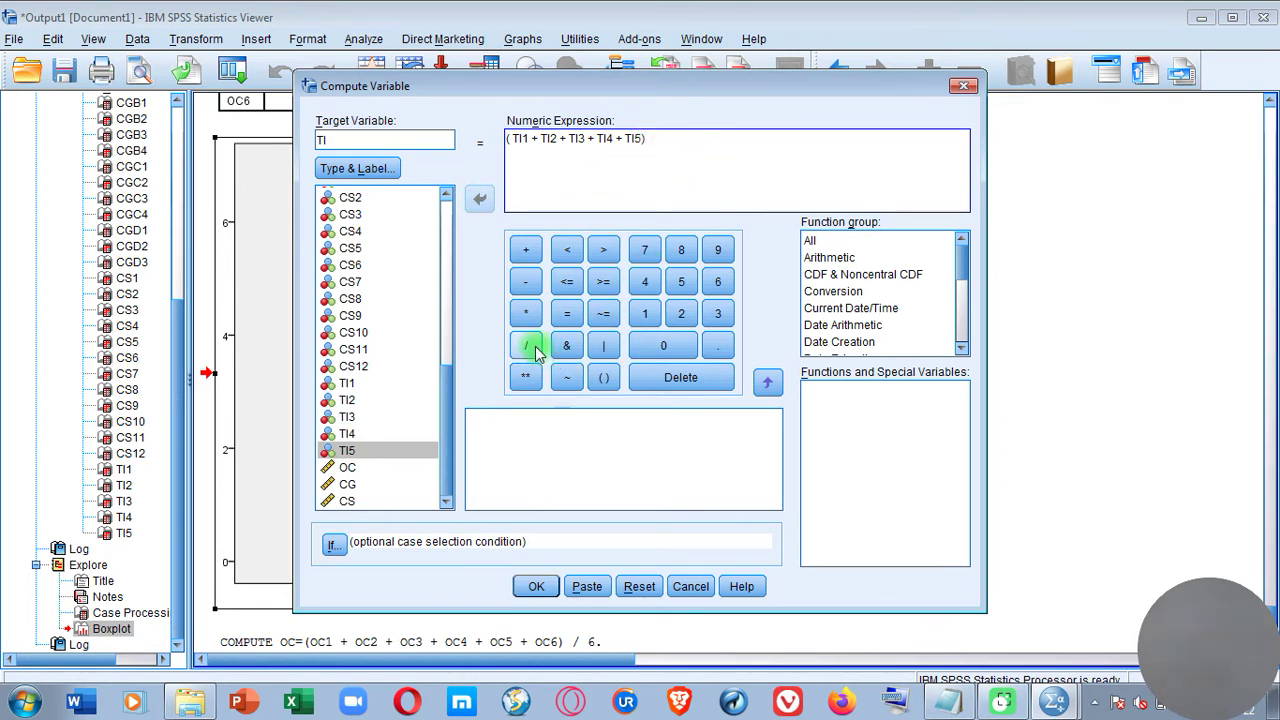
pyautogui.click(681, 283)
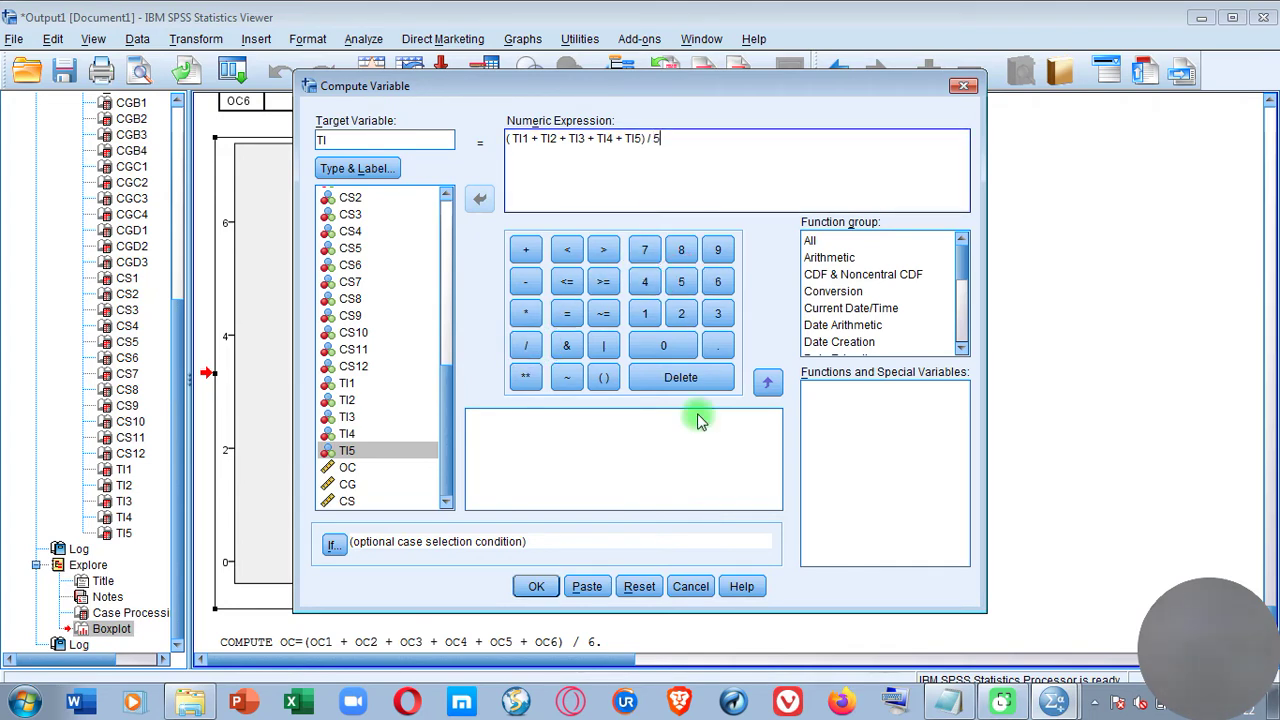
pyautogui.click(535, 587)
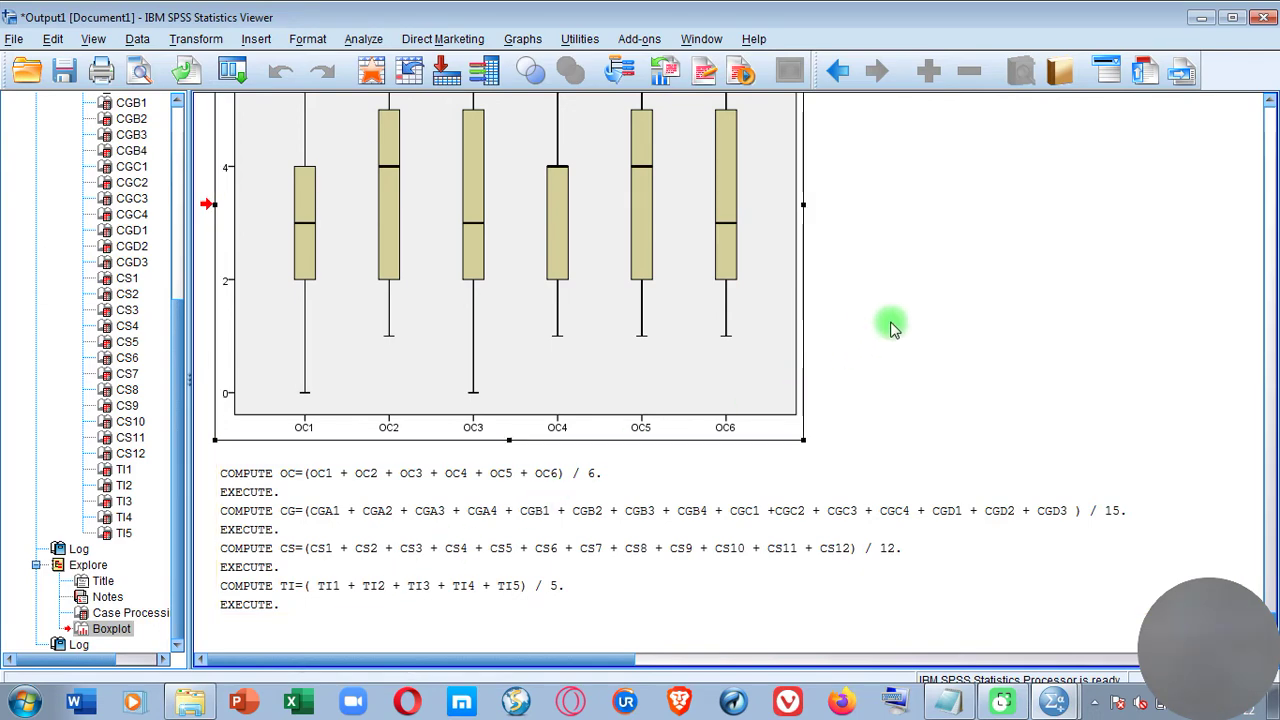
pyautogui.scroll(5, 893, 326)
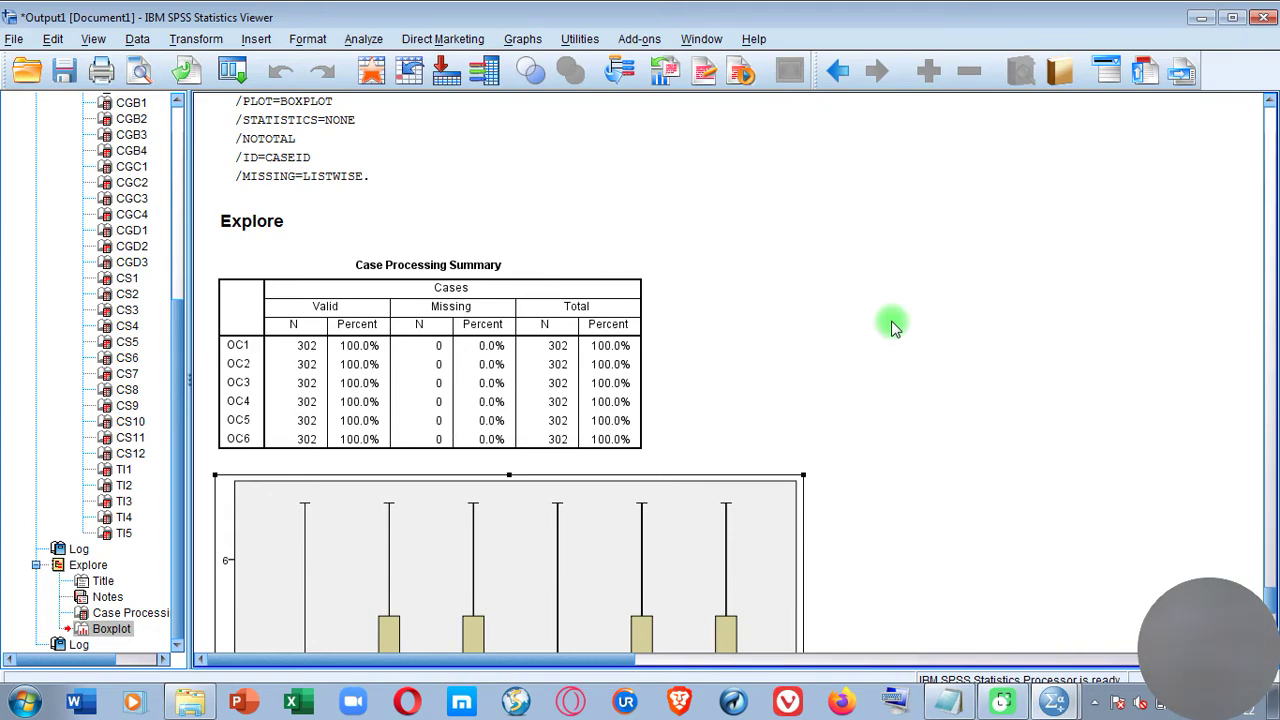
pyautogui.scroll(5, 893, 326)
pyautogui.scroll(-10, 893, 326)
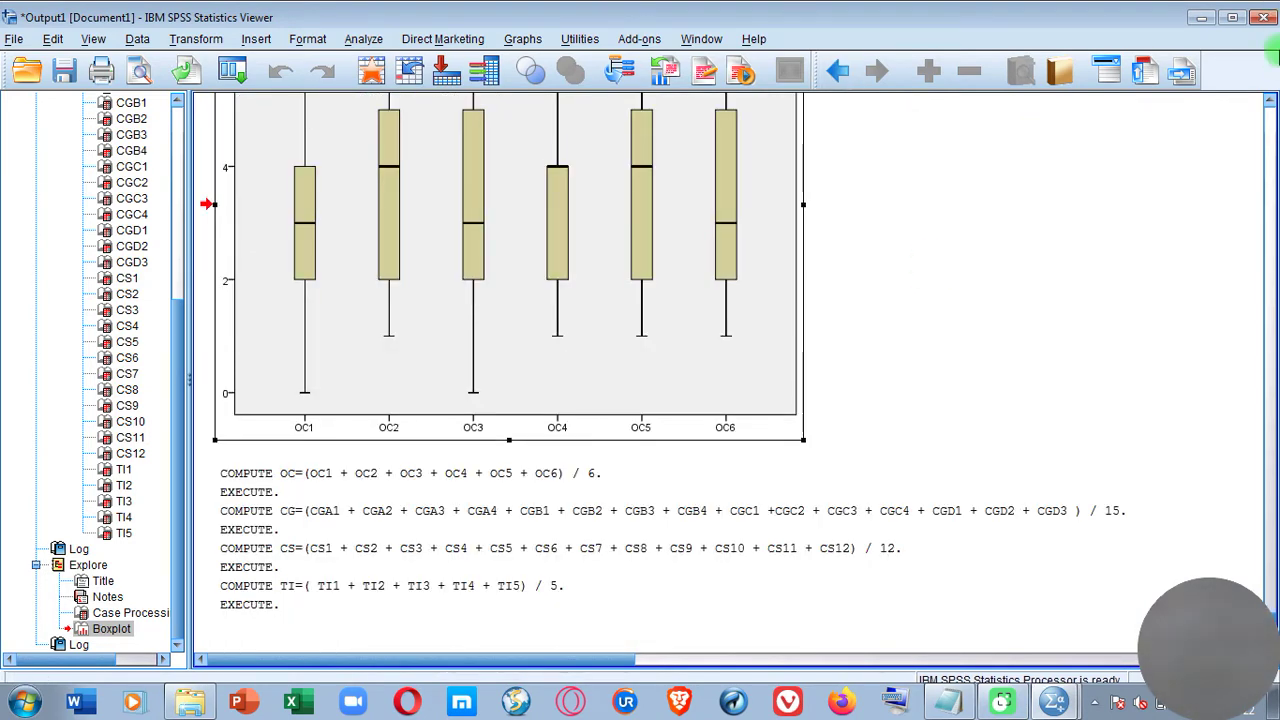
# Switch to the Notepad notes and add a new line at the end reading "aFTER DEDUCTION"
pyautogui.click(947, 702)
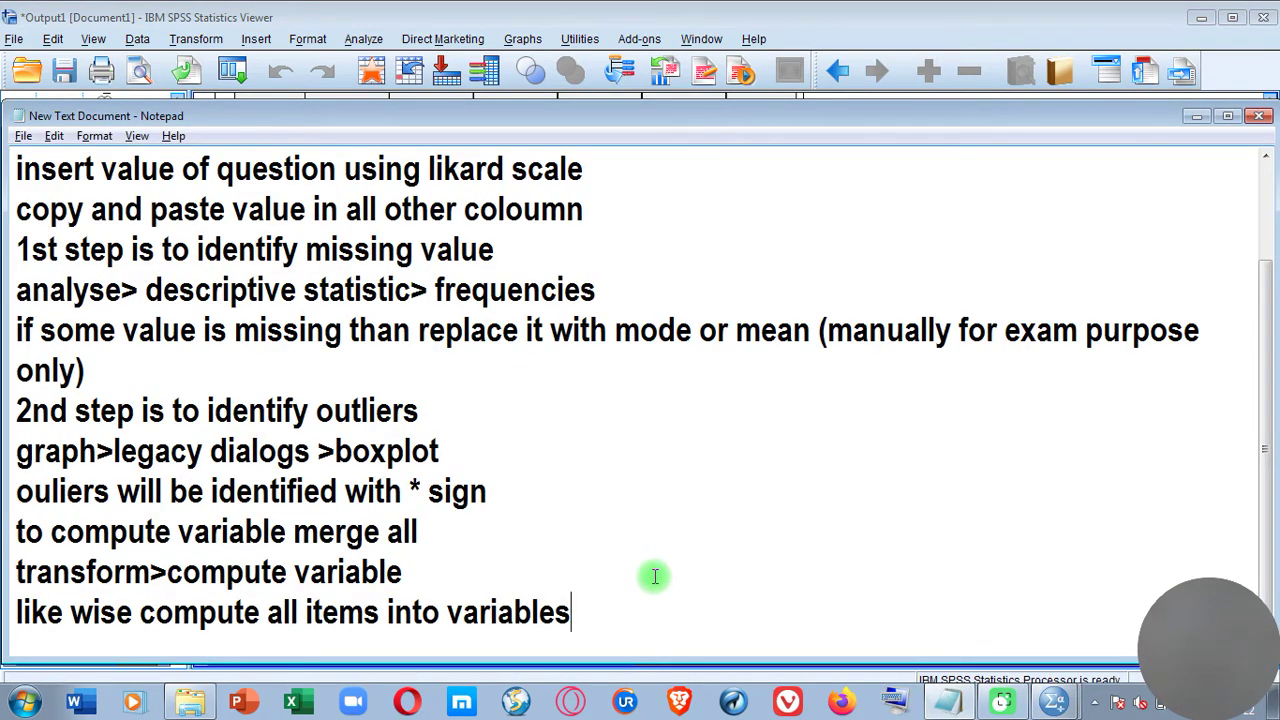
pyautogui.press('Return')
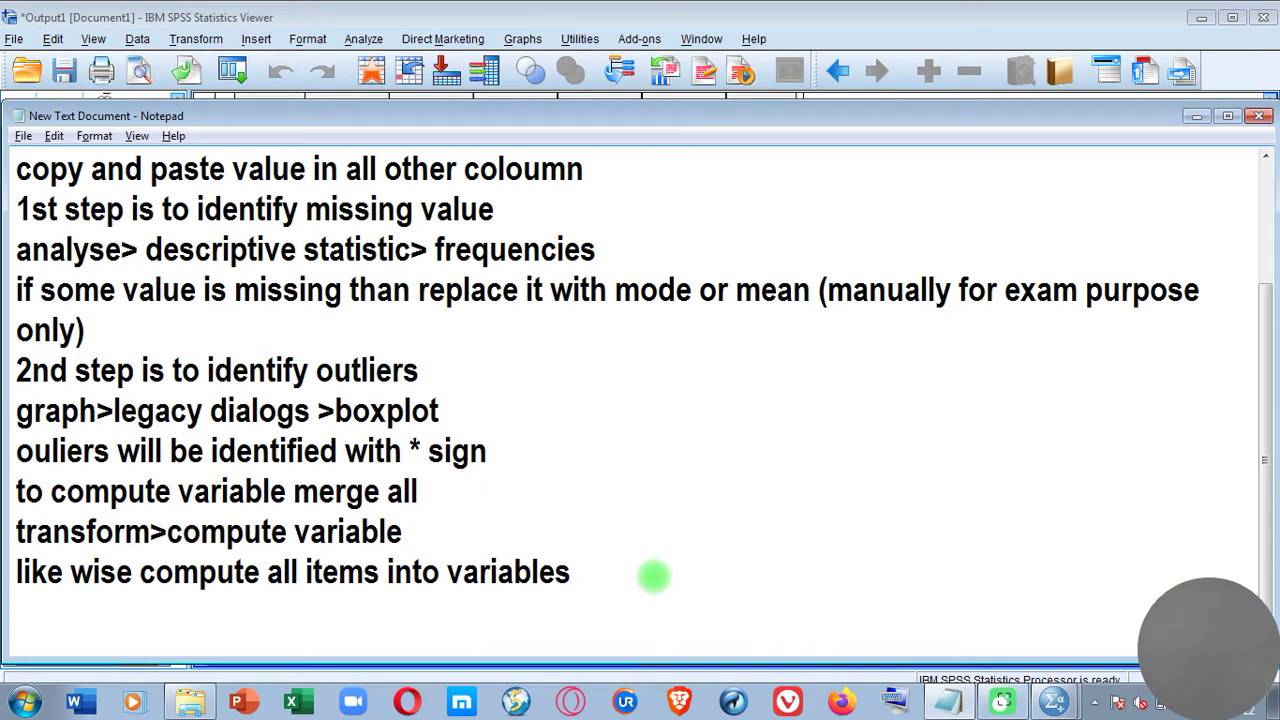
pyautogui.write('aFTER DEDUCTION')
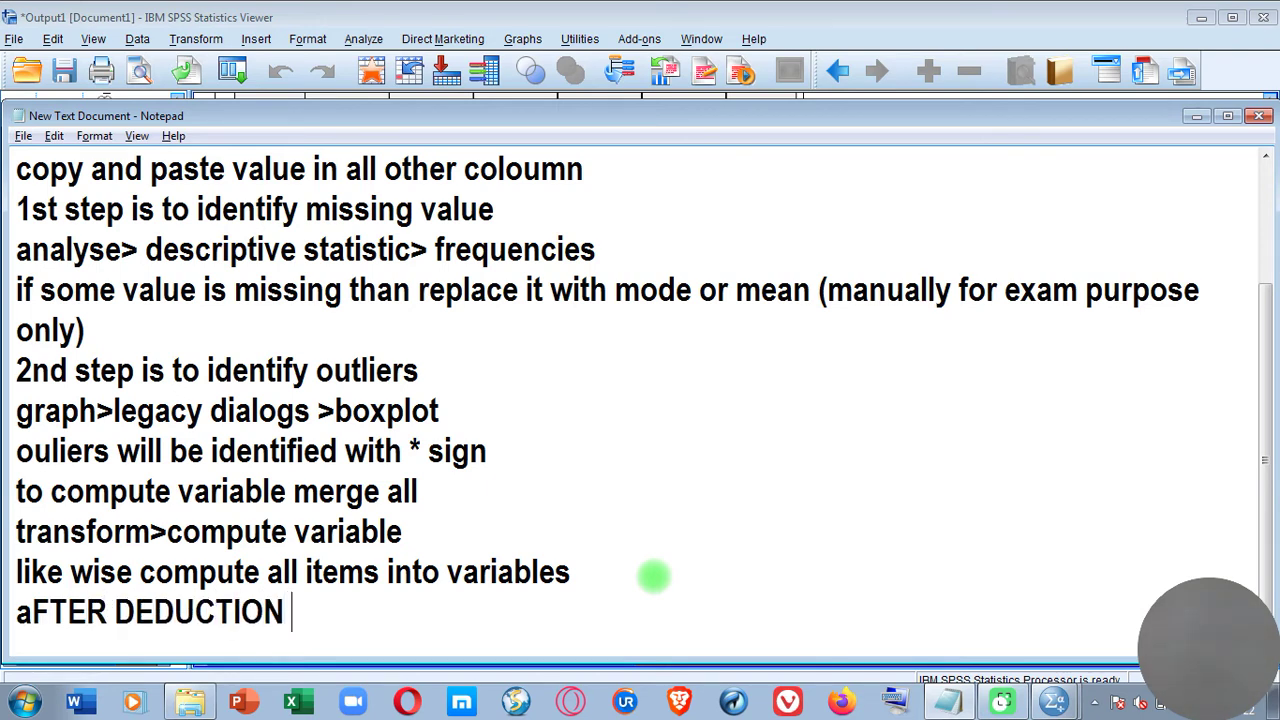
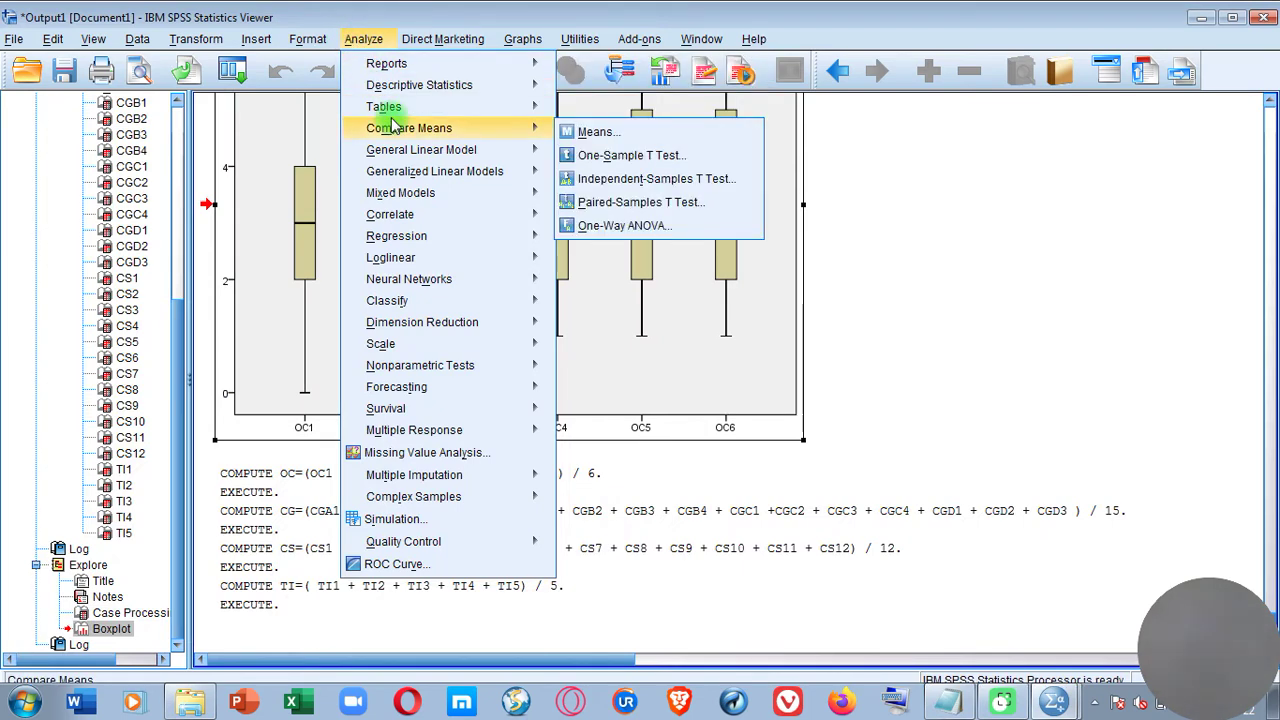
# Open a Linear Regression analysis and assign CASE ID as the case labels variable
pyautogui.moveTo(420, 236)
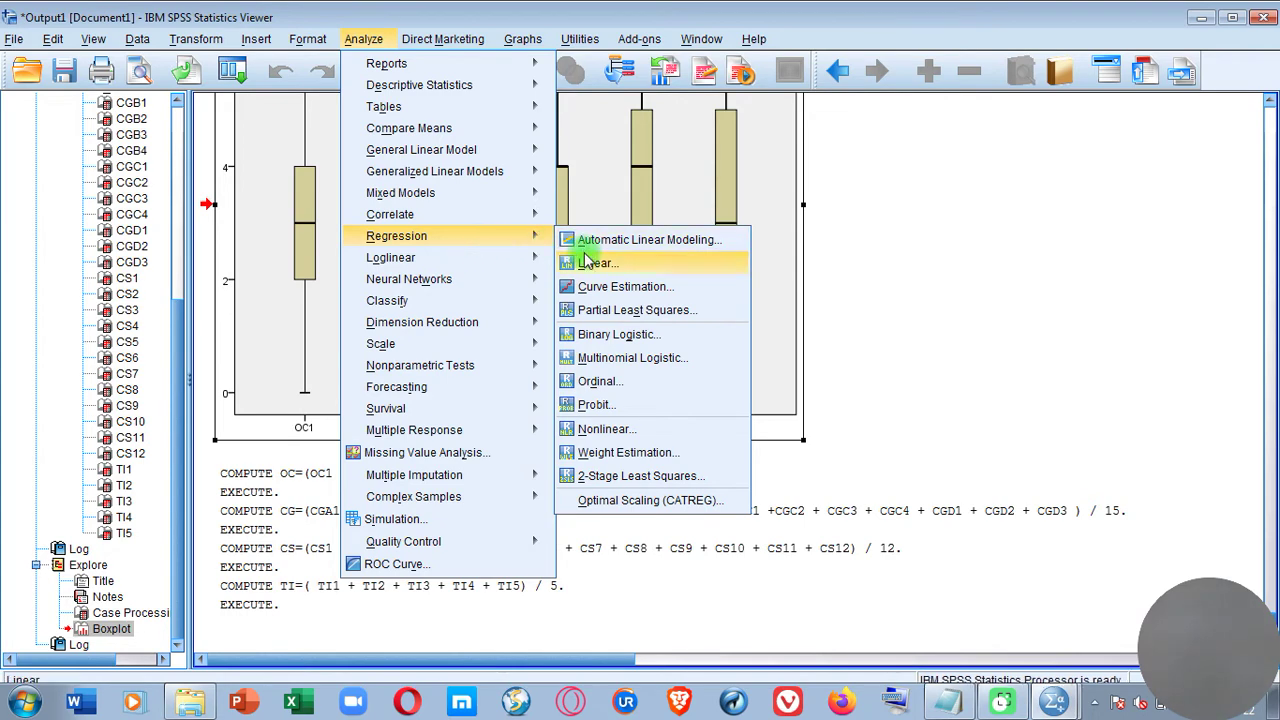
pyautogui.click(580, 262)
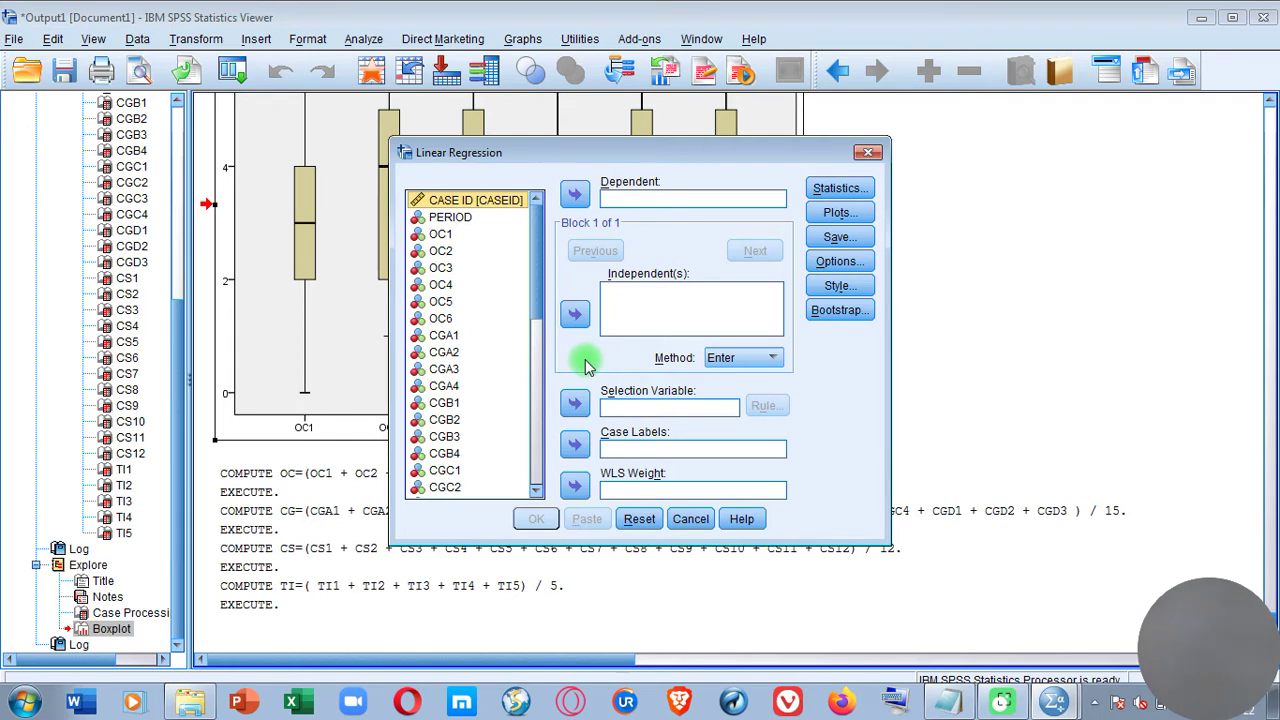
pyautogui.click(505, 203)
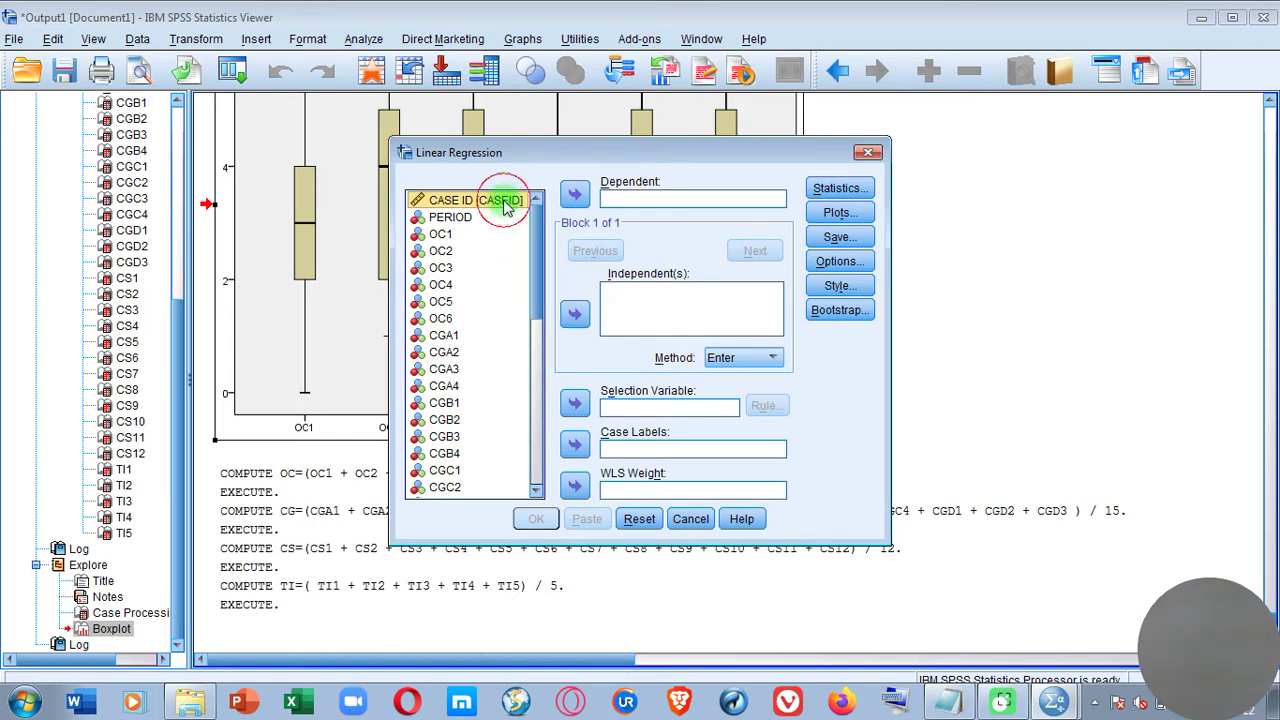
pyautogui.click(575, 445)
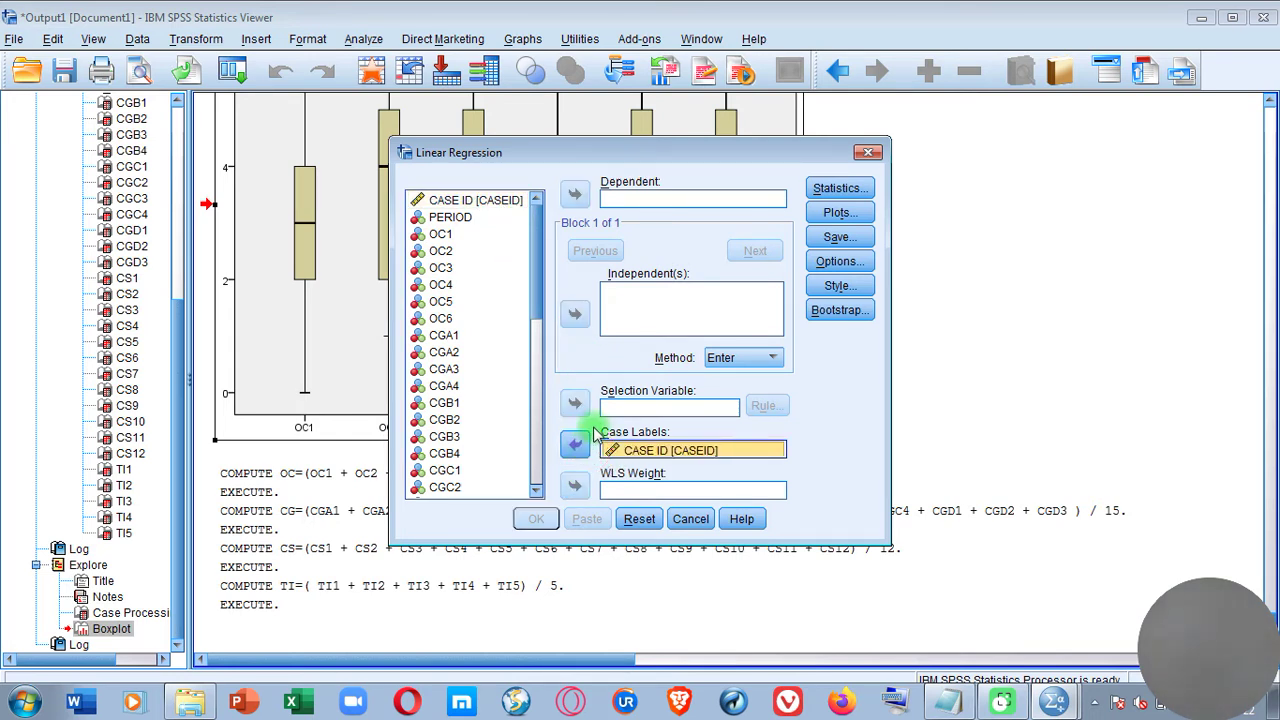
# Set the computed variable TI as the dependent variable of the linear regression
pyautogui.click(531, 346)
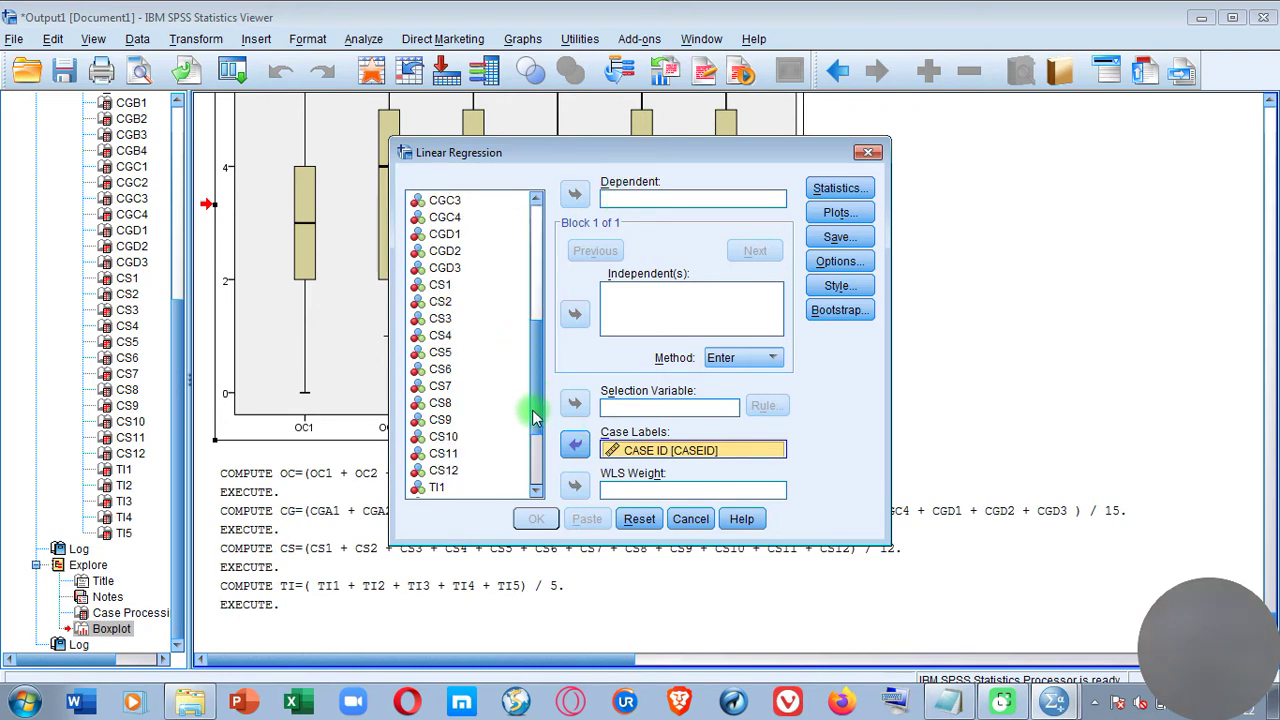
pyautogui.click(537, 491)
pyautogui.click(537, 491)
pyautogui.click(537, 491)
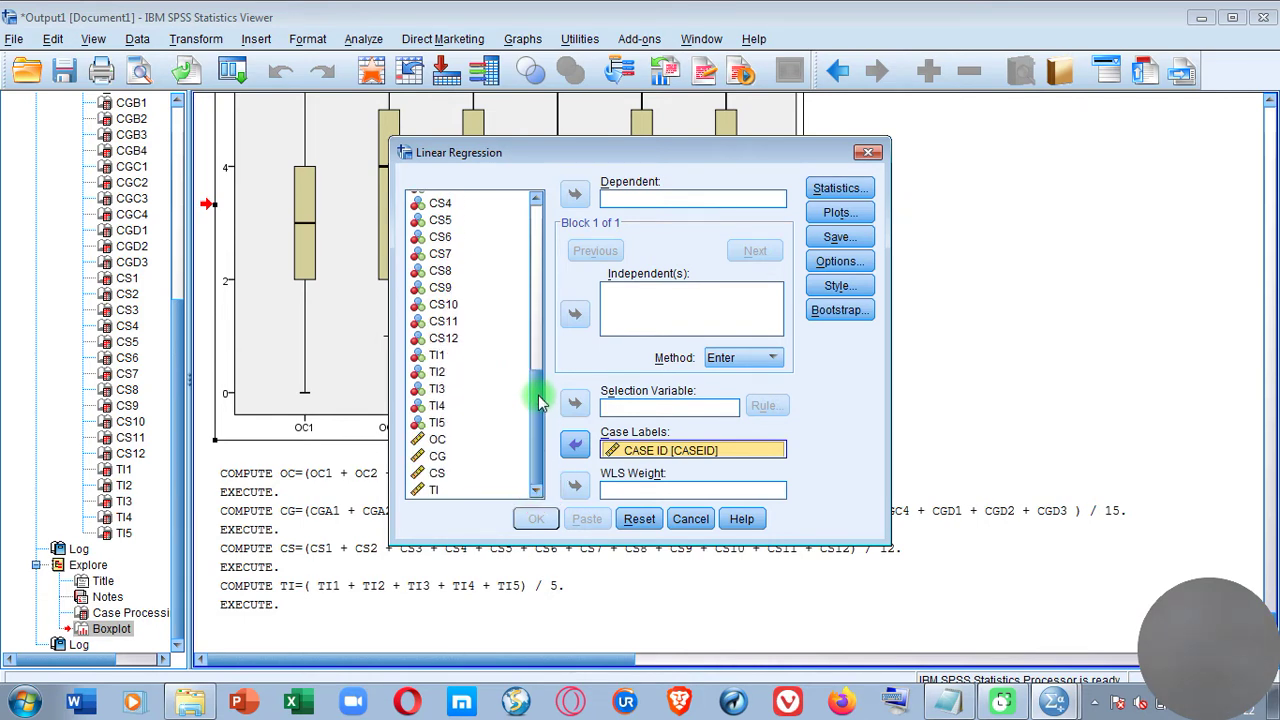
pyautogui.click(440, 490)
pyautogui.click(575, 196)
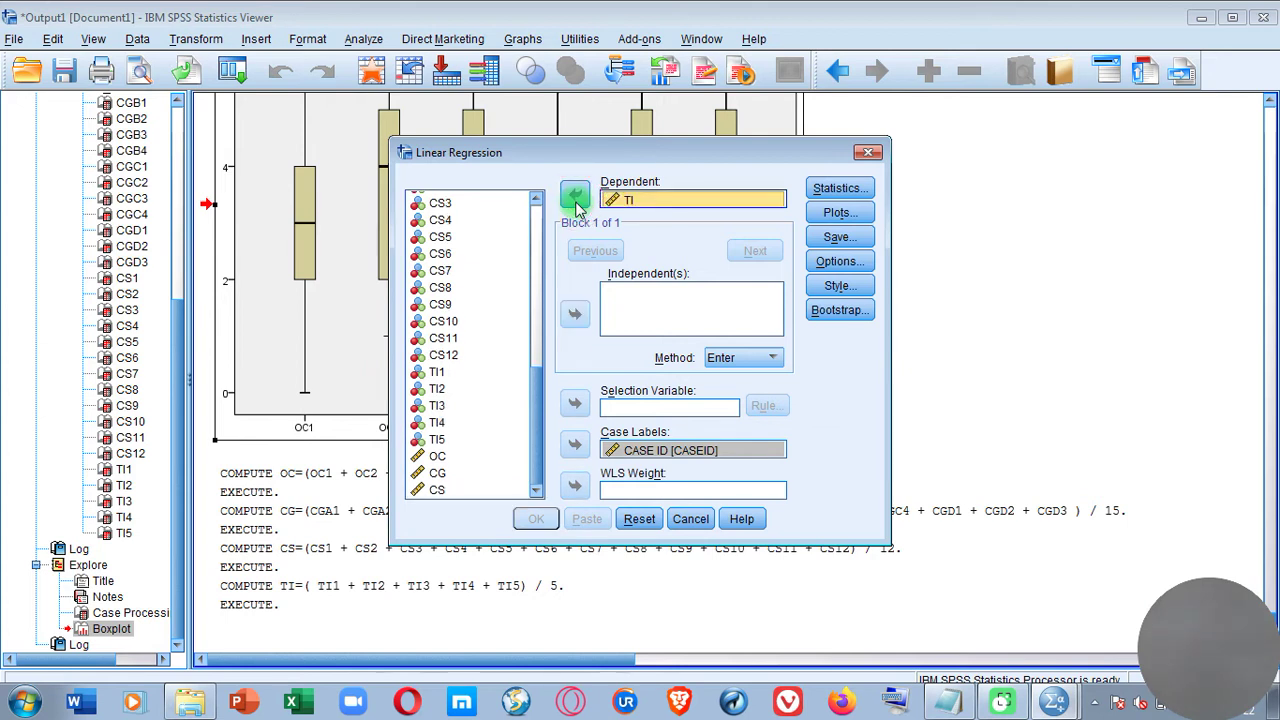
# Add OC, CG and CS together as the independent variables of the regression
pyautogui.click(443, 457)
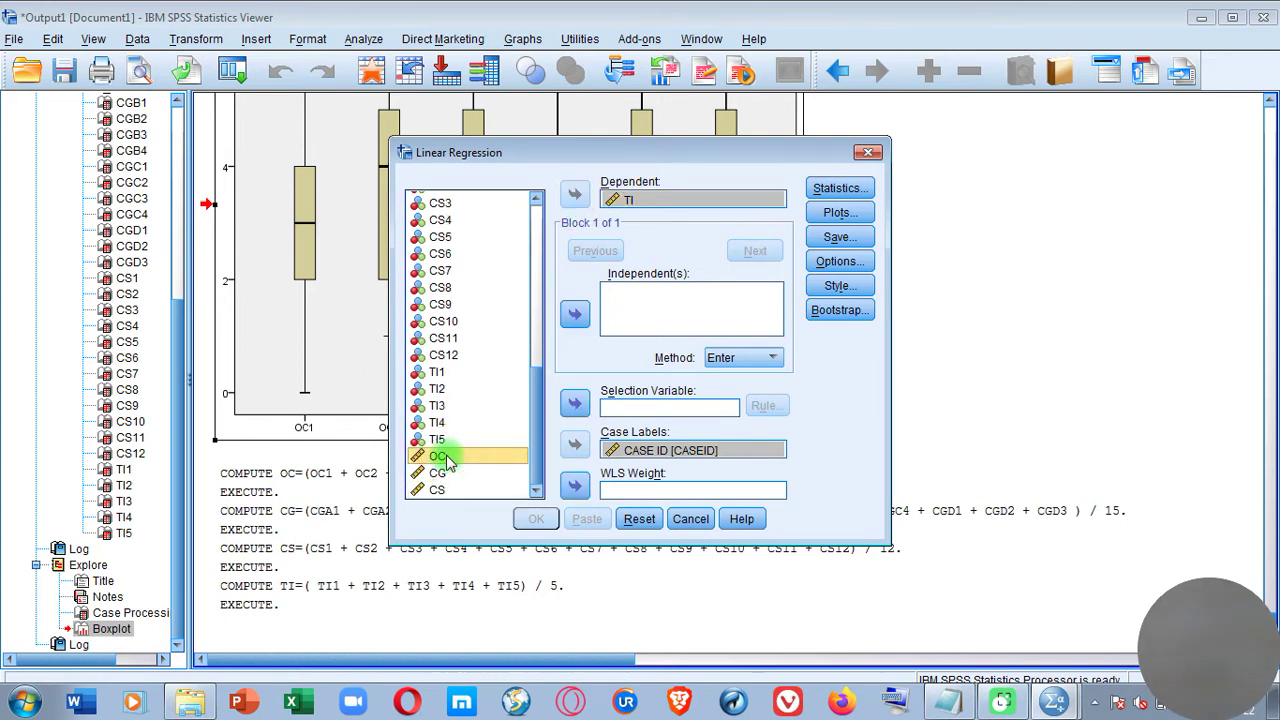
pyautogui.hotkey('shift', 'Down')
pyautogui.hotkey('shift', 'Down')
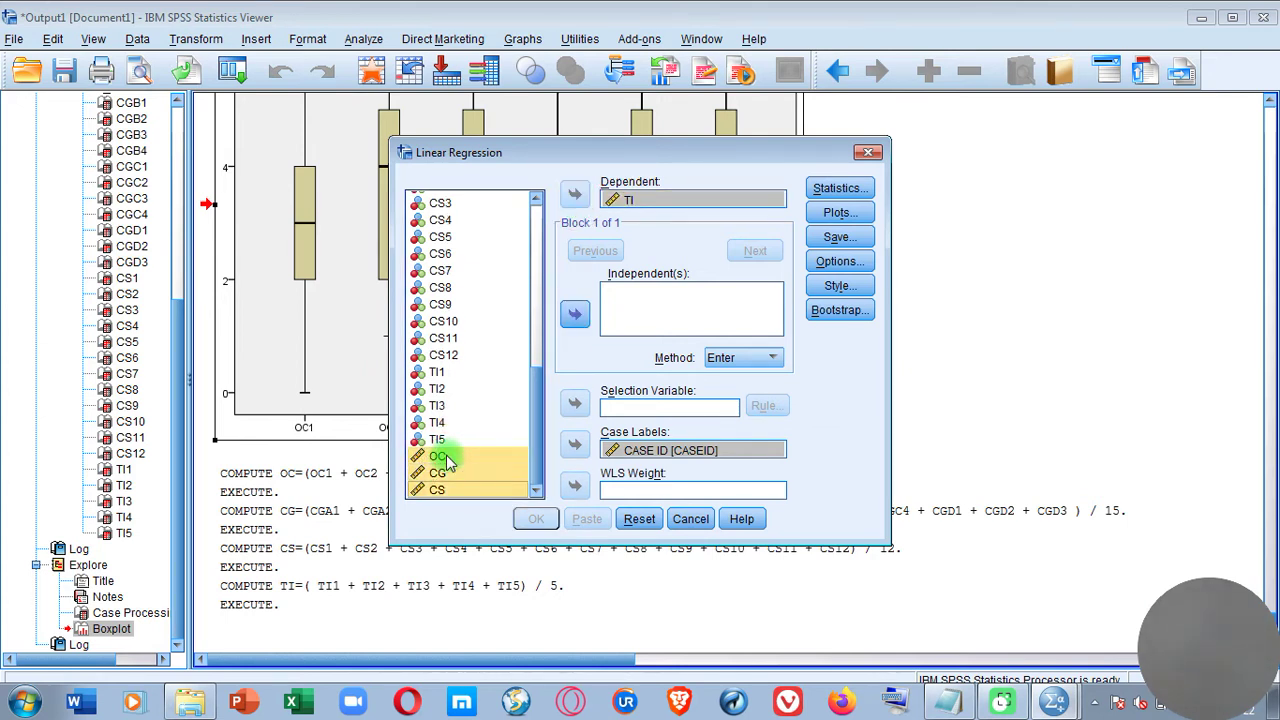
pyautogui.click(575, 311)
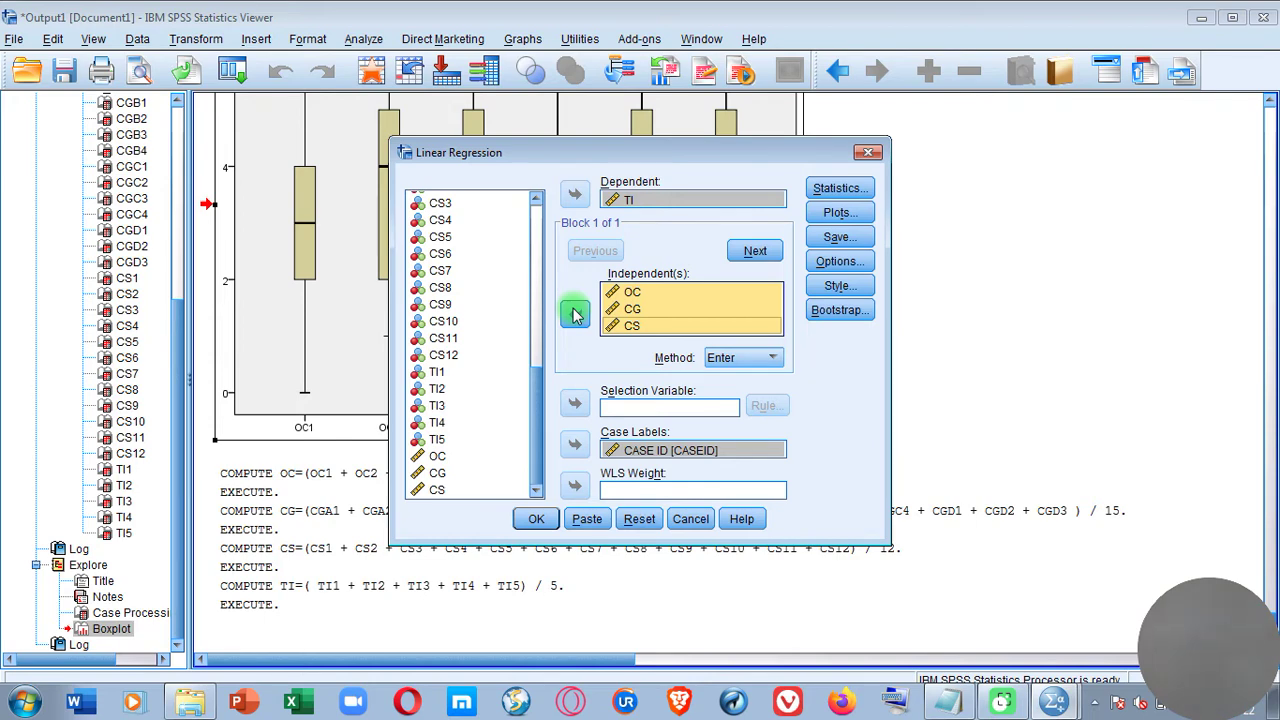
# Enable saving of Mahalanobis distances for the linear regression and run the analysis
pyautogui.click(840, 237)
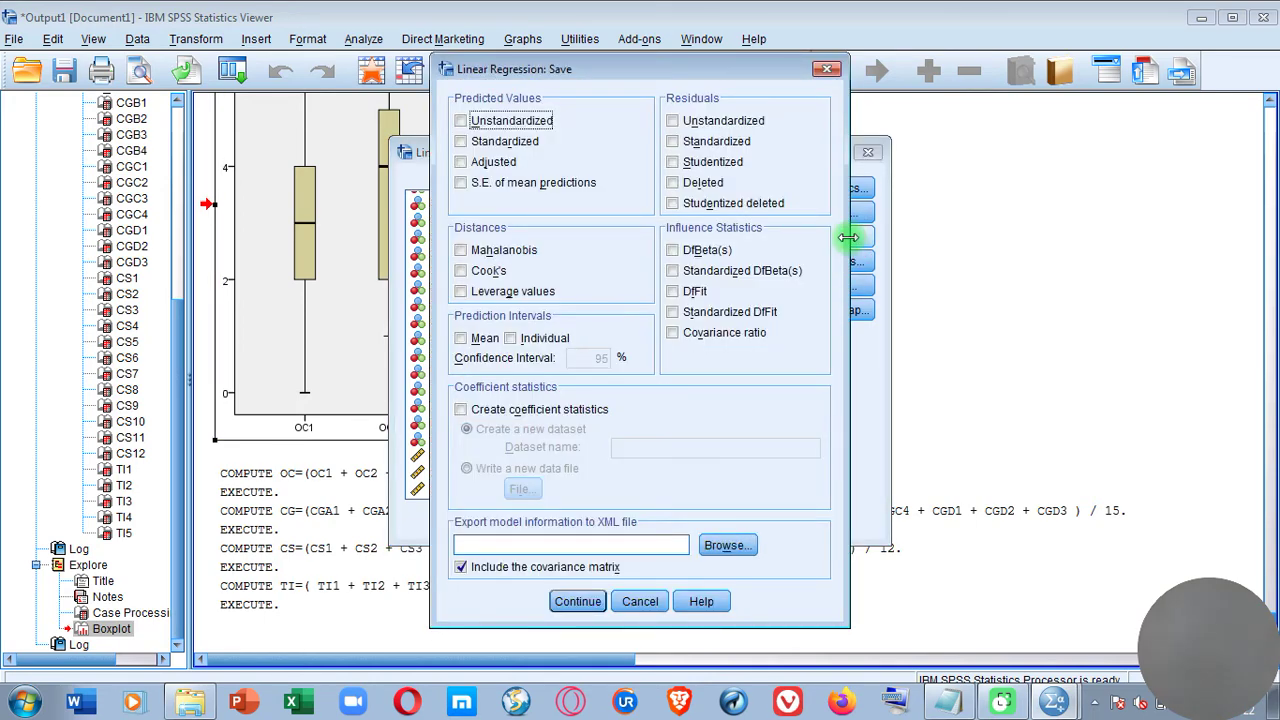
pyautogui.click(530, 254)
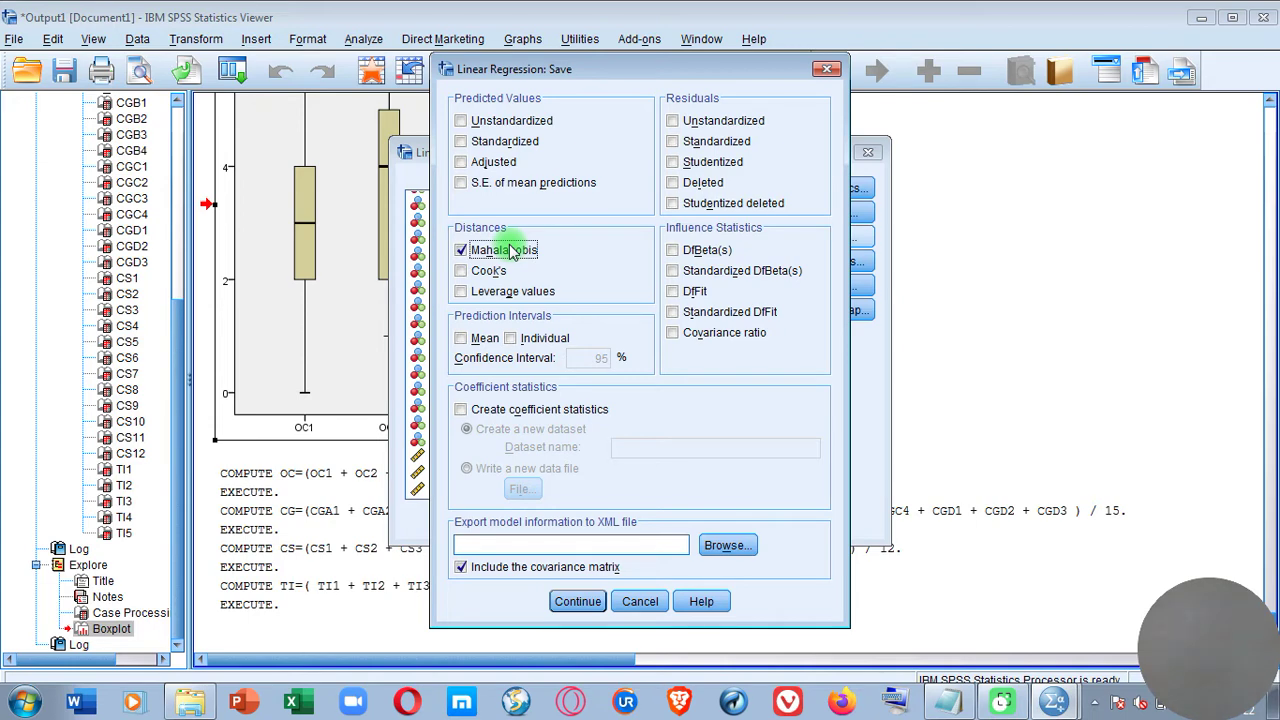
pyautogui.click(578, 603)
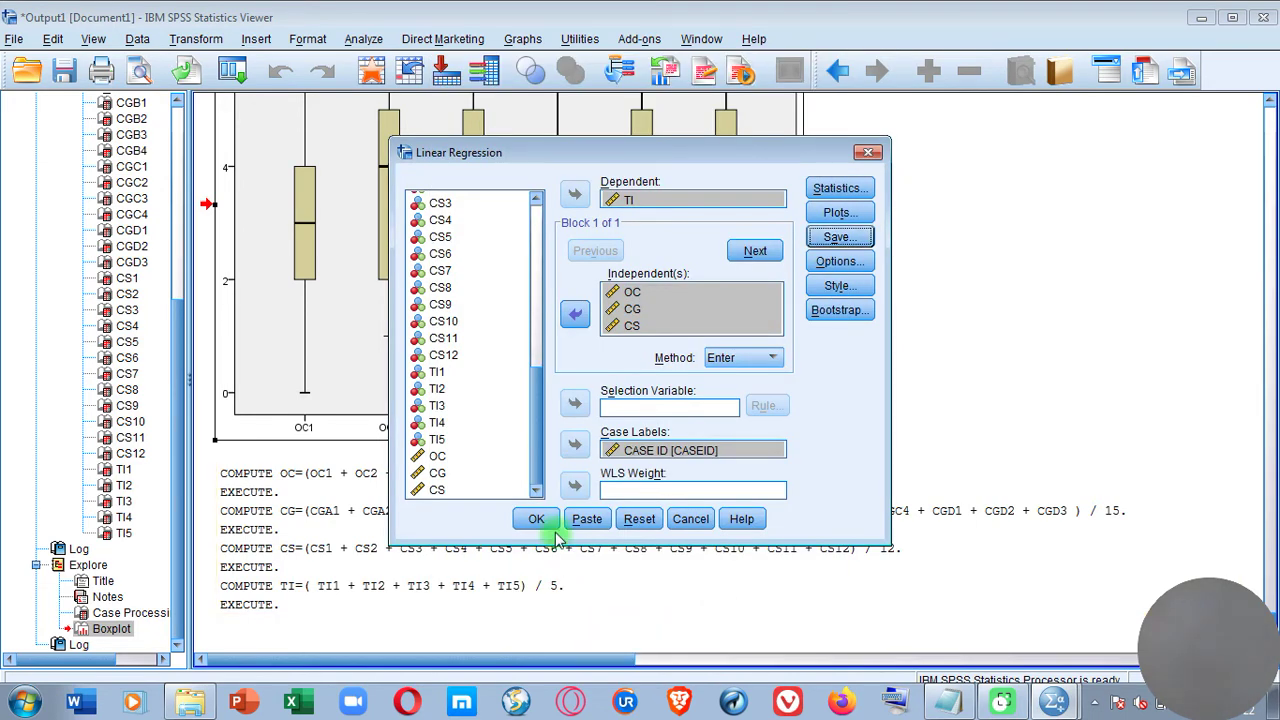
pyautogui.click(537, 519)
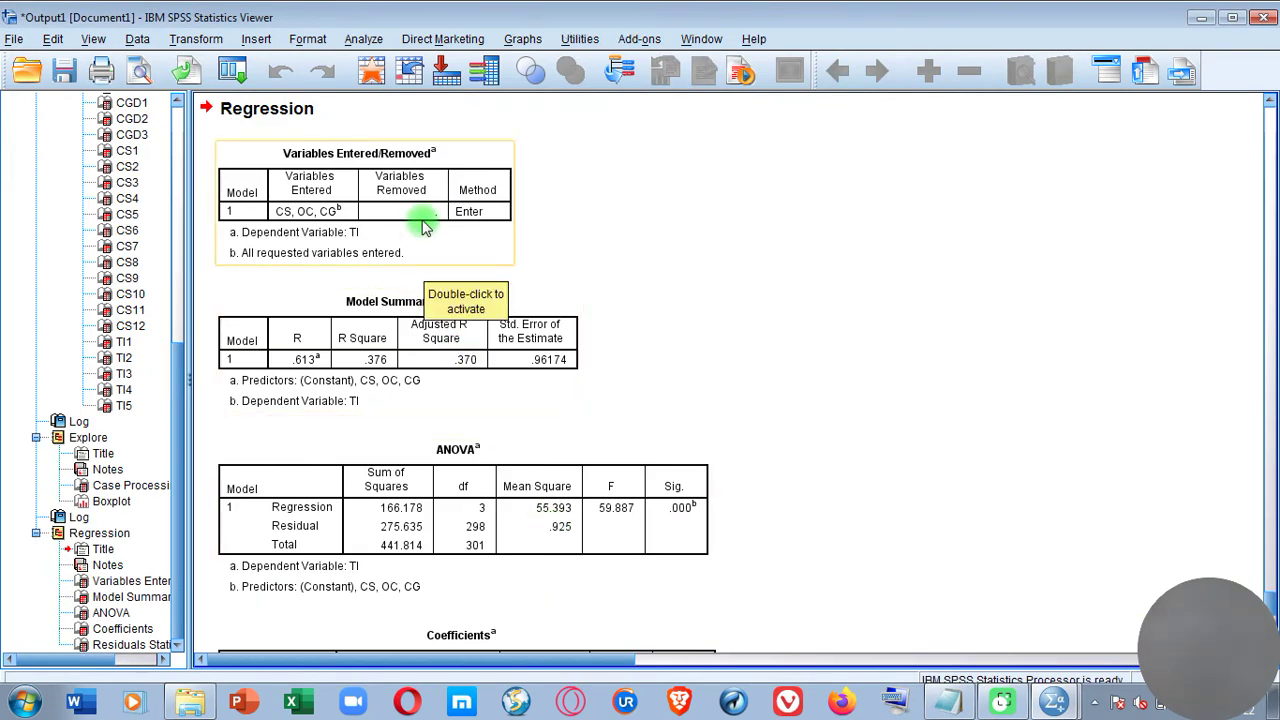
# Look back through the descriptive statistics and item frequency tables in the output, returning to the Regression section
pyautogui.click(1270, 200)
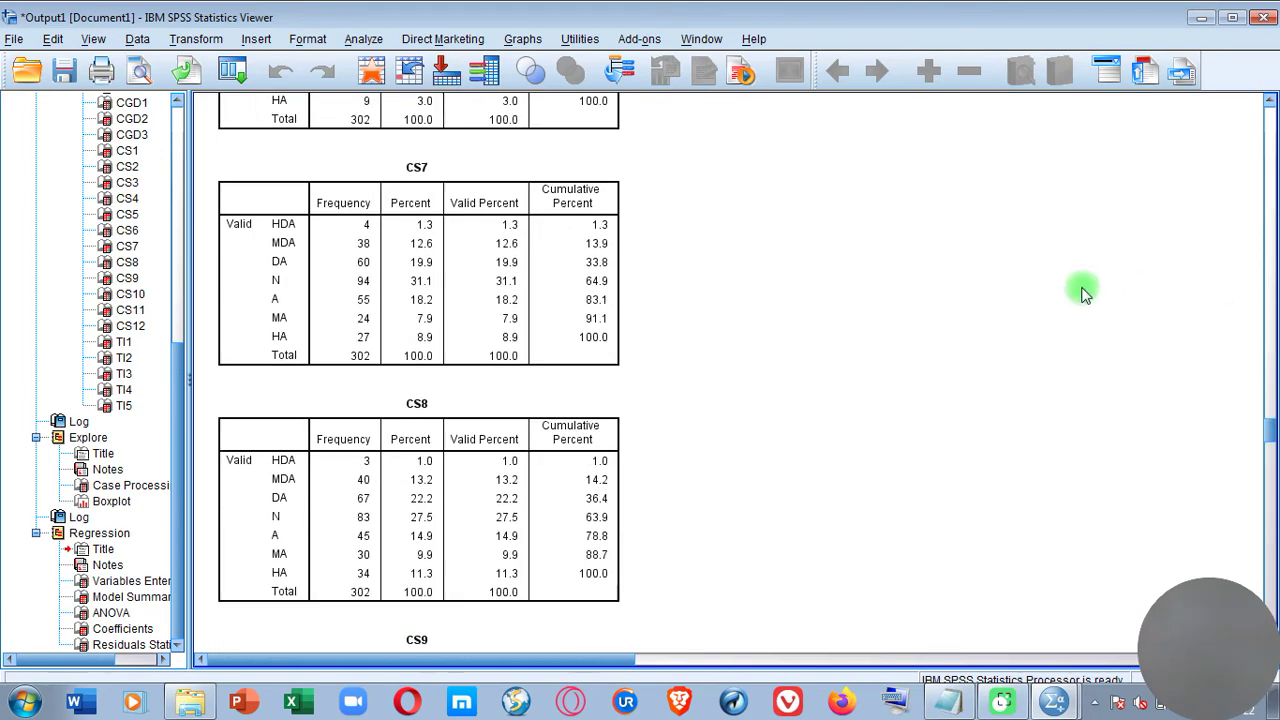
pyautogui.scroll(-10, 923, 246)
pyautogui.scroll(12, 935, 288)
pyautogui.scroll(12, 935, 288)
pyautogui.scroll(12, 935, 288)
pyautogui.scroll(10, 935, 288)
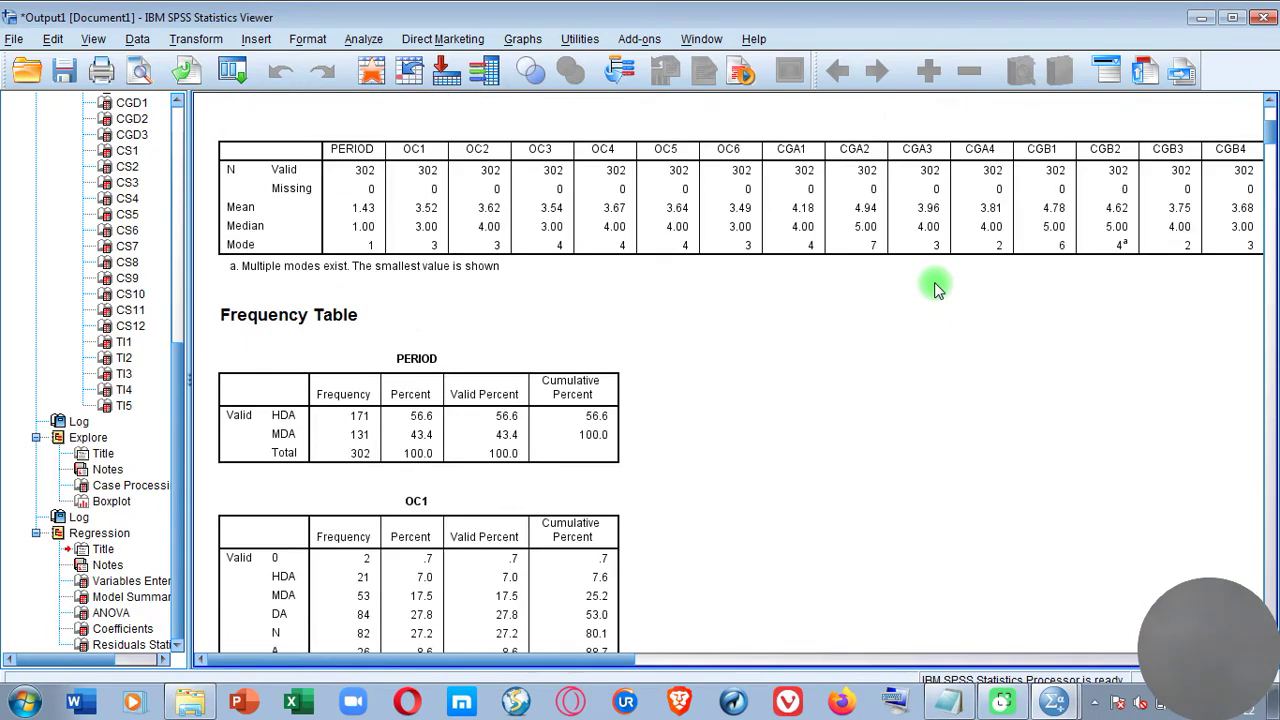
pyautogui.scroll(3, 935, 288)
pyautogui.scroll(-16, 935, 288)
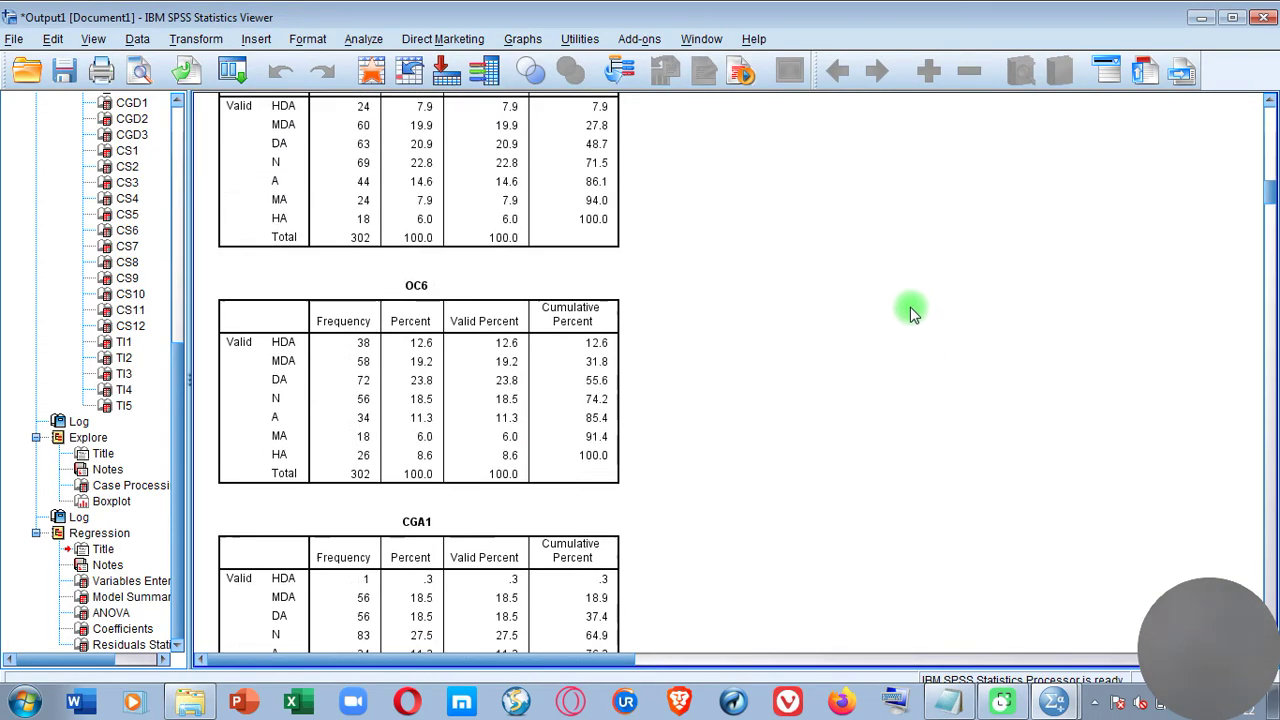
pyautogui.scroll(-20, 893, 330)
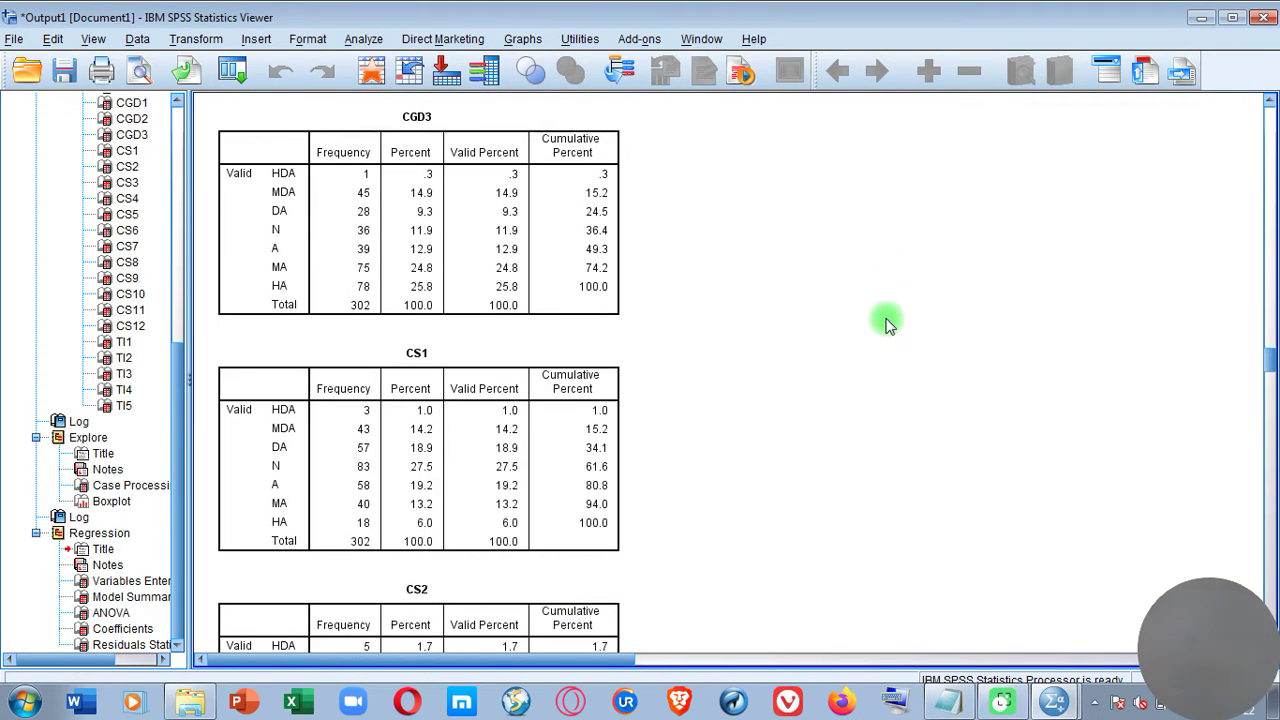
pyautogui.scroll(-20, 886, 331)
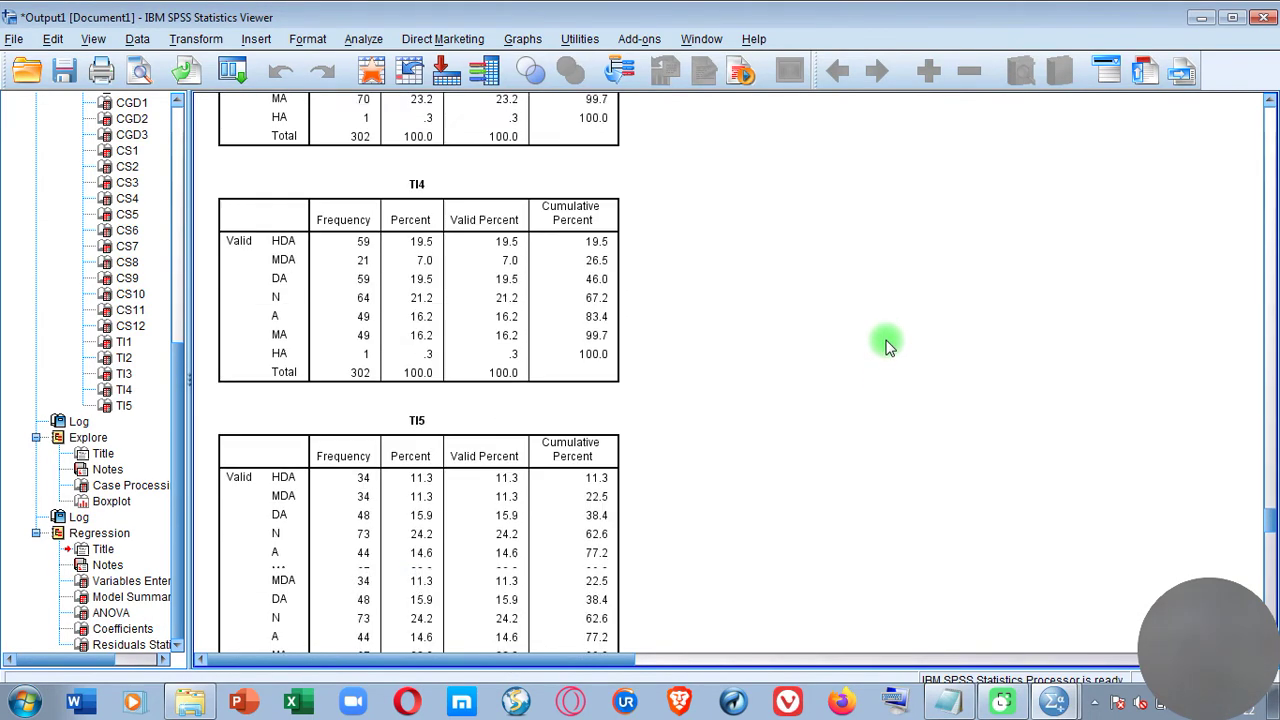
pyautogui.scroll(-3, 886, 345)
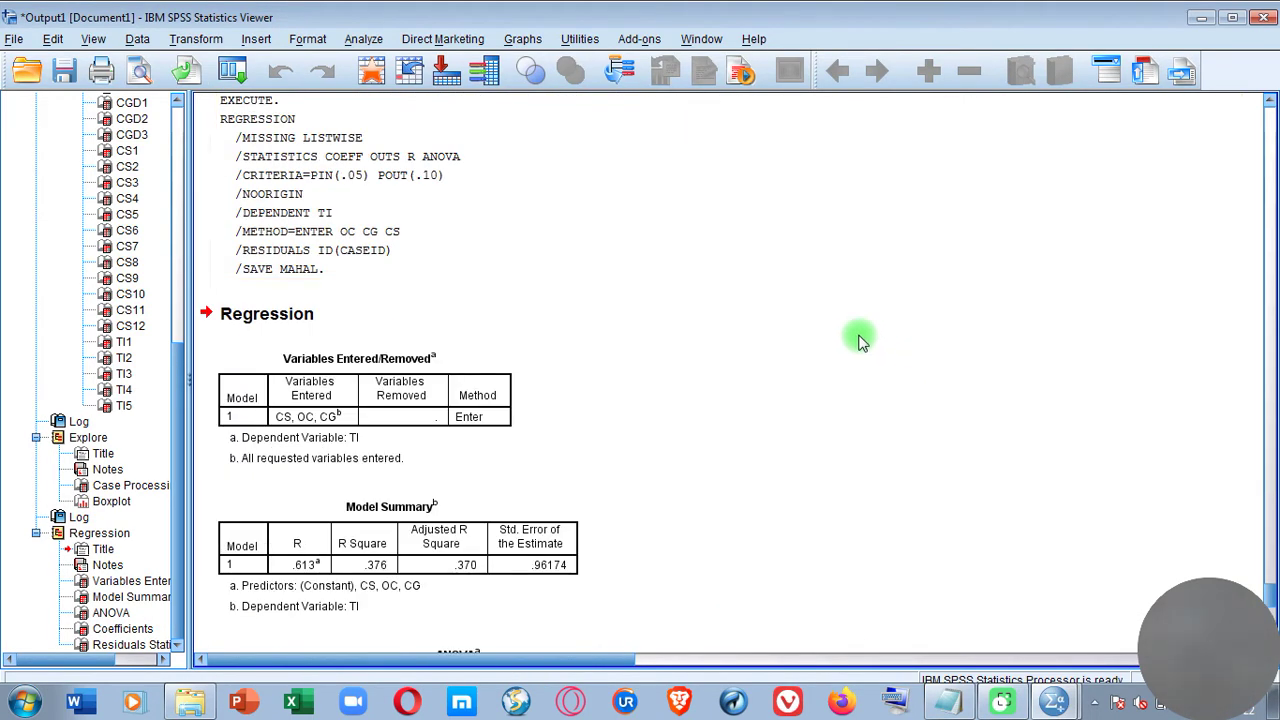
# Examine the regression output from the Model Summary and ANOVA tables through to Coefficients and Residuals Statistics
pyautogui.scroll(-3, 587, 399)
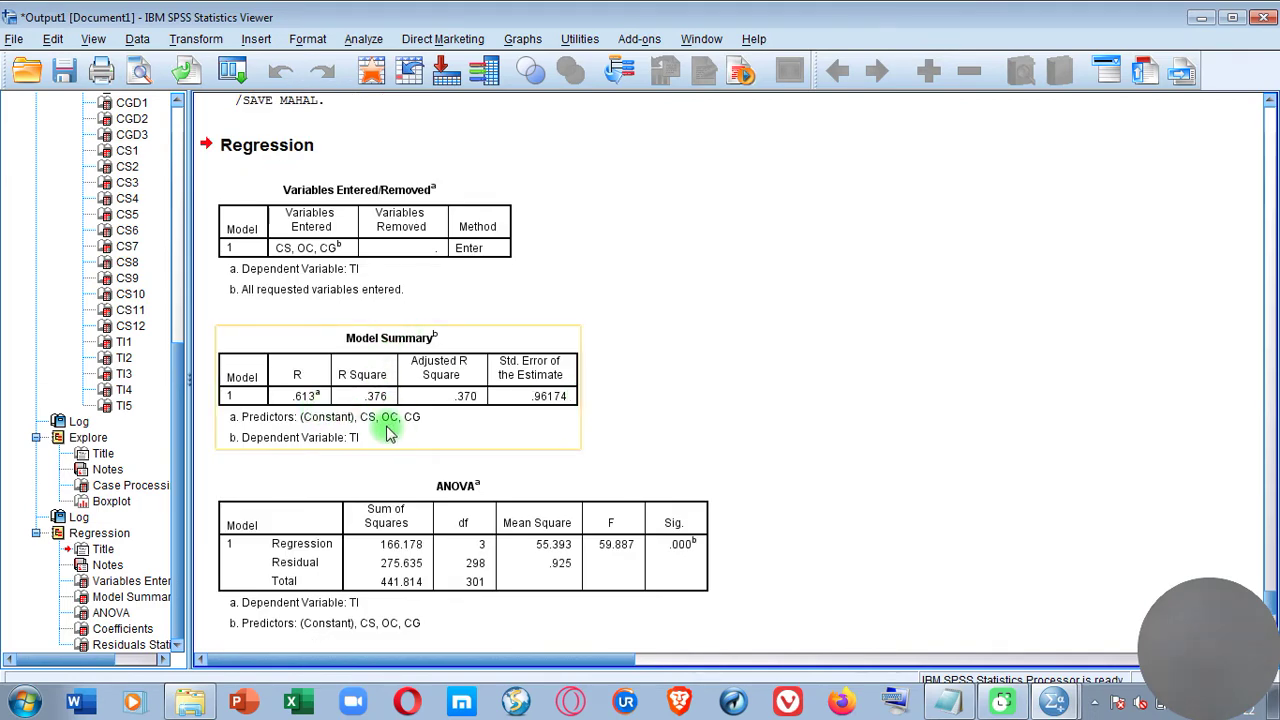
pyautogui.scroll(-2, 412, 572)
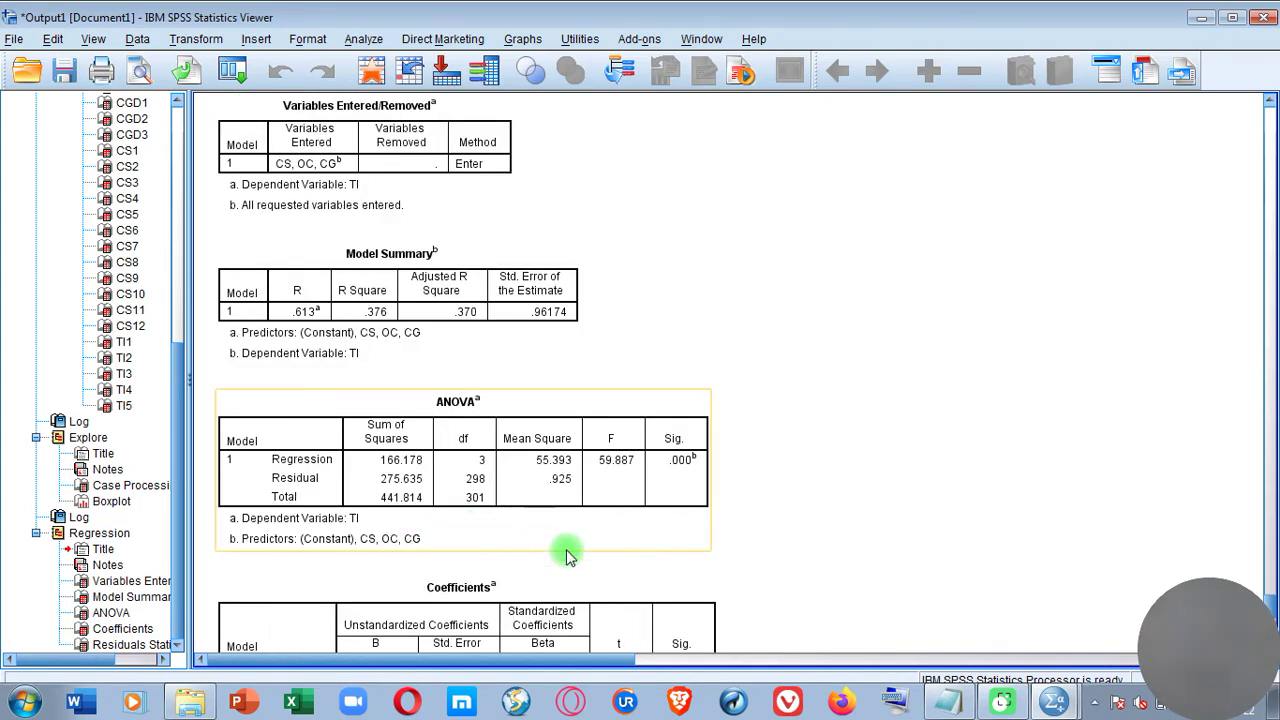
pyautogui.scroll(-3, 447, 340)
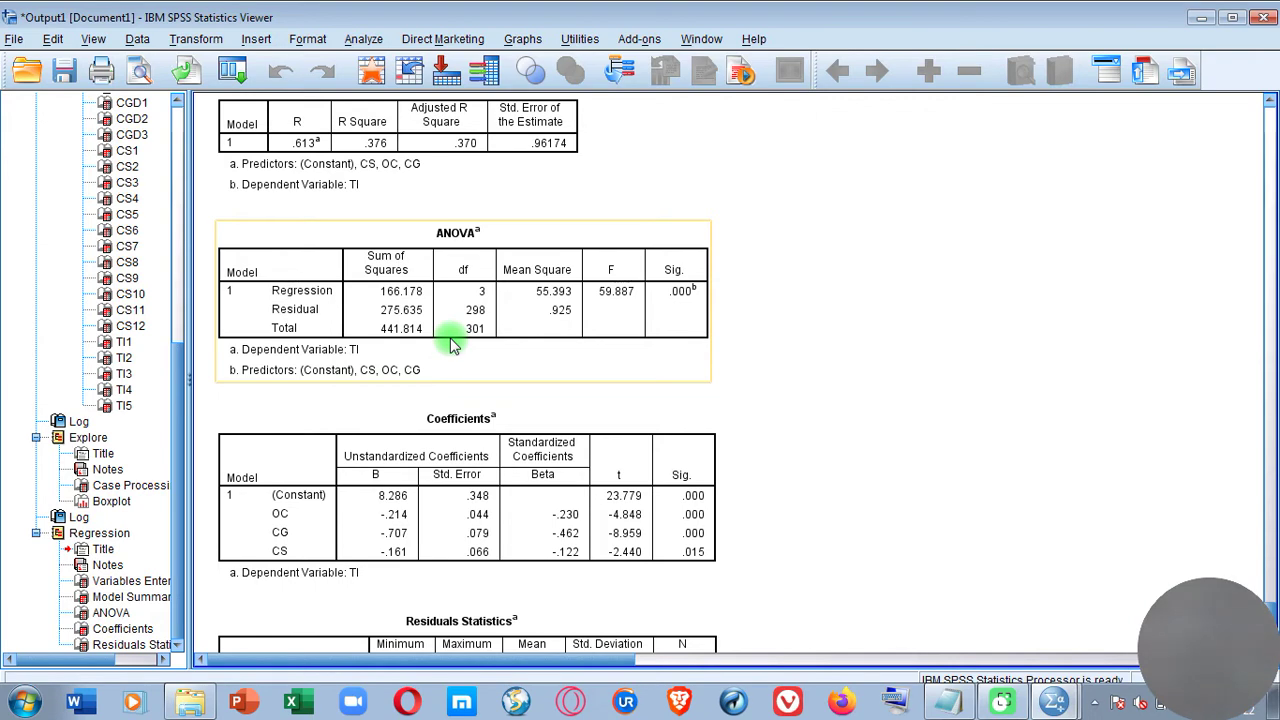
pyautogui.scroll(-5, 450, 345)
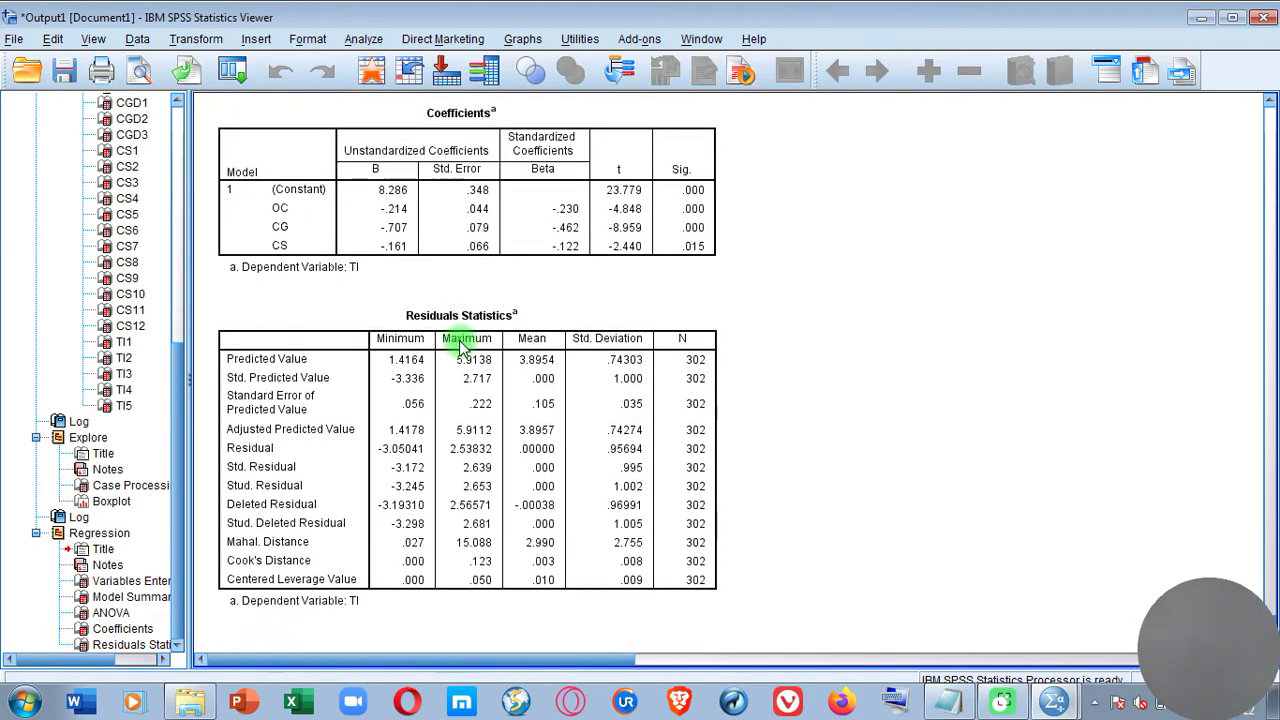
pyautogui.scroll(7, 490, 368)
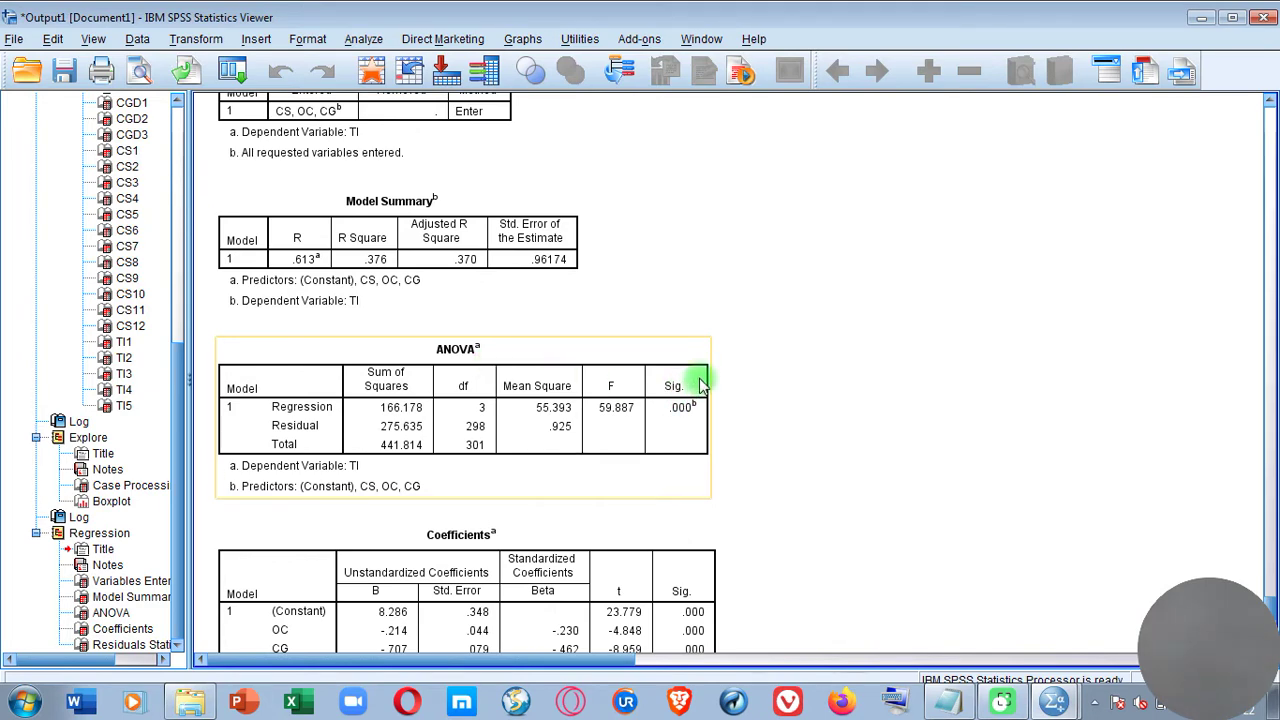
pyautogui.scroll(1, 700, 380)
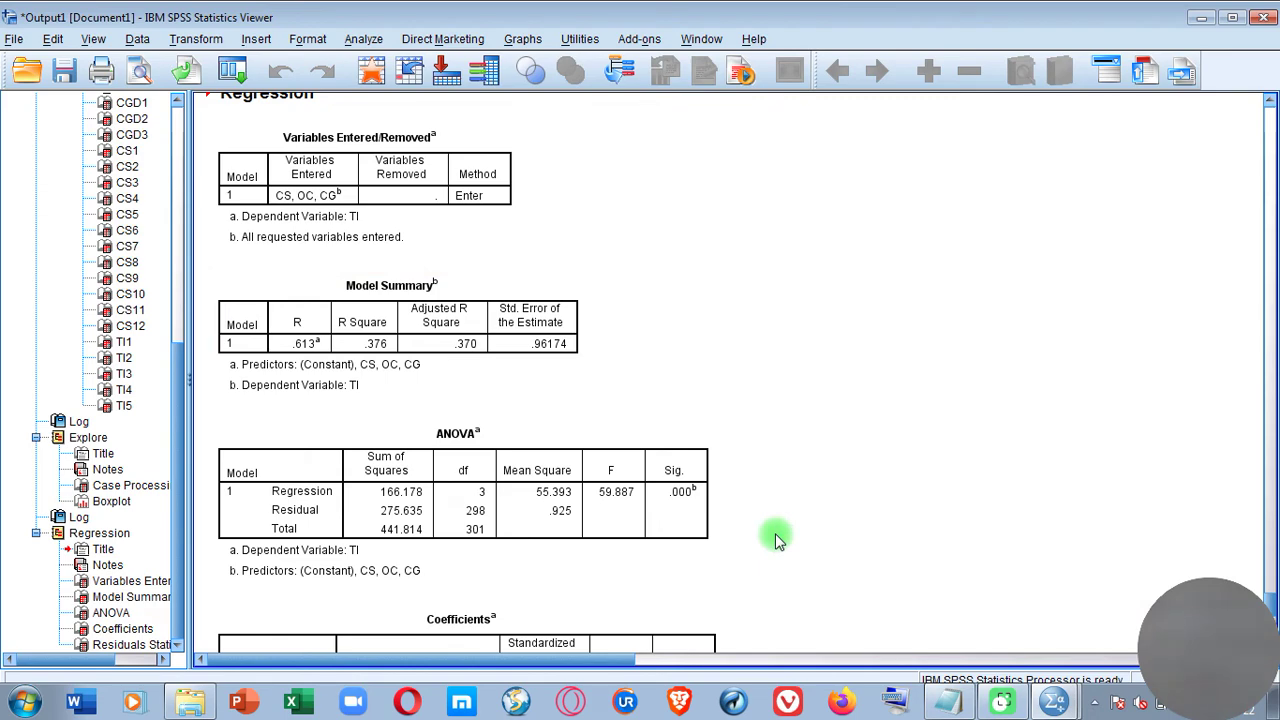
pyautogui.scroll(-1, 778, 540)
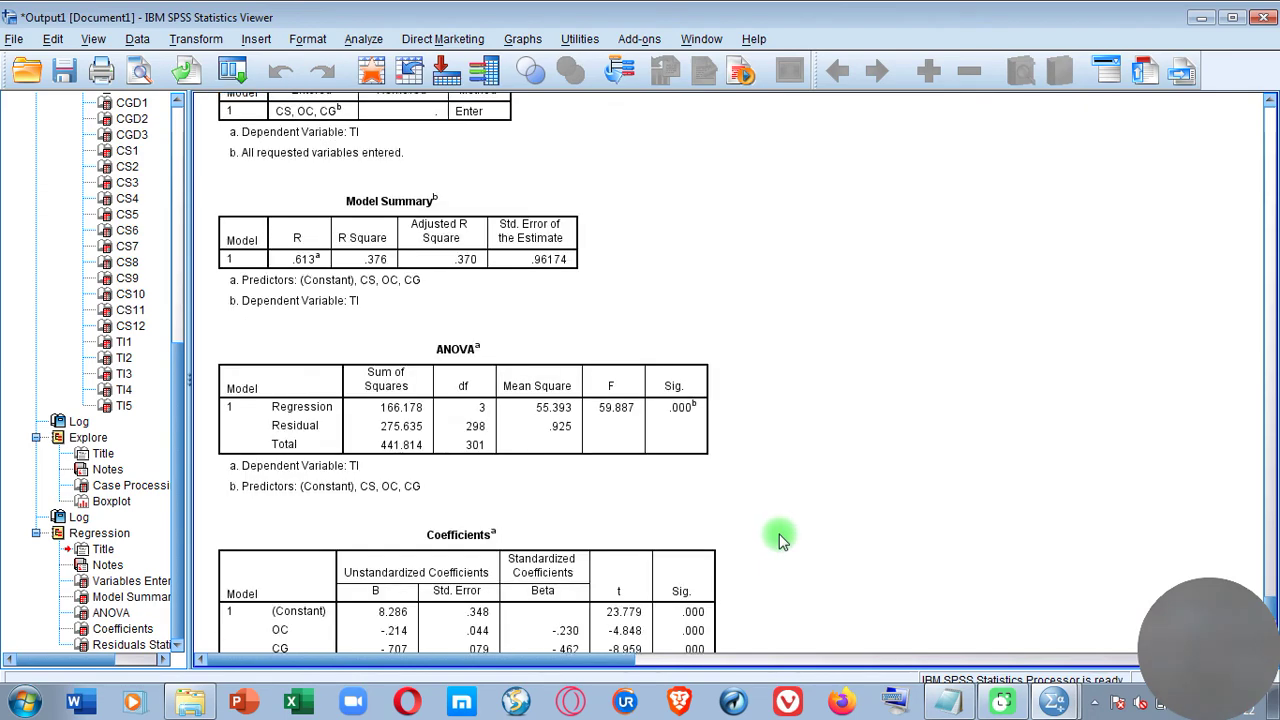
pyautogui.scroll(-1, 782, 540)
pyautogui.scroll(-1, 786, 540)
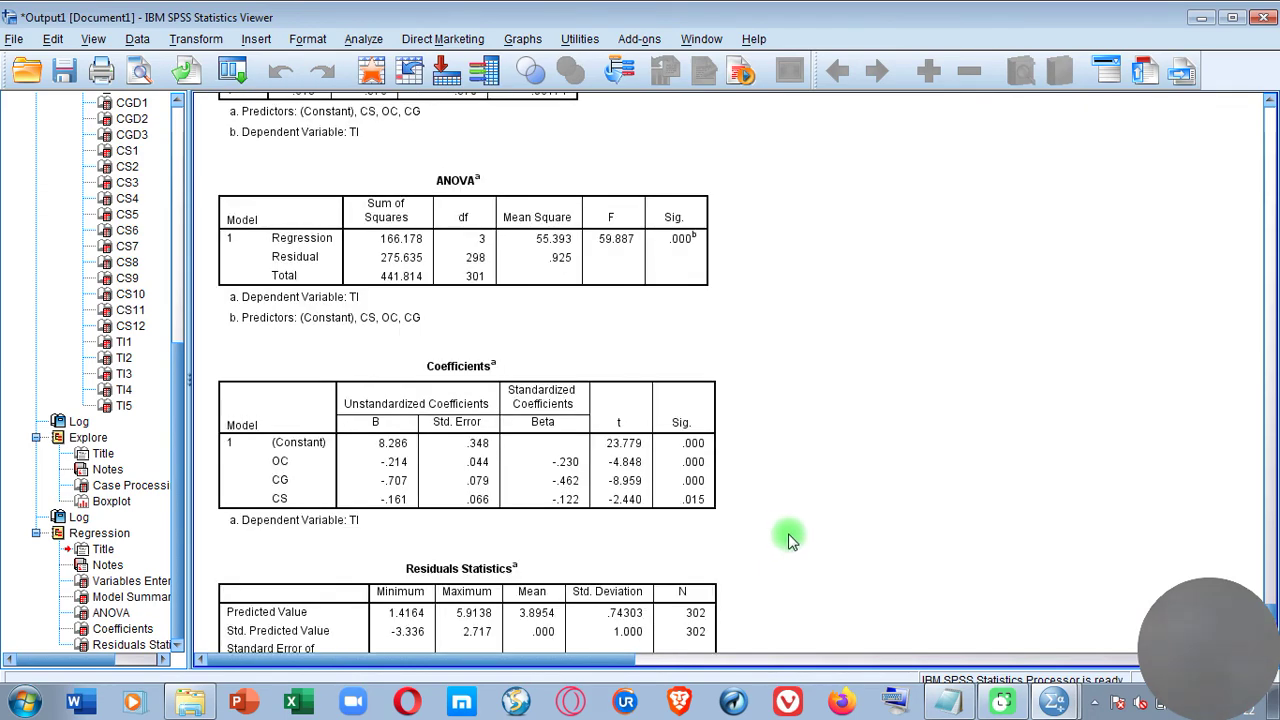
pyautogui.scroll(-4, 788, 540)
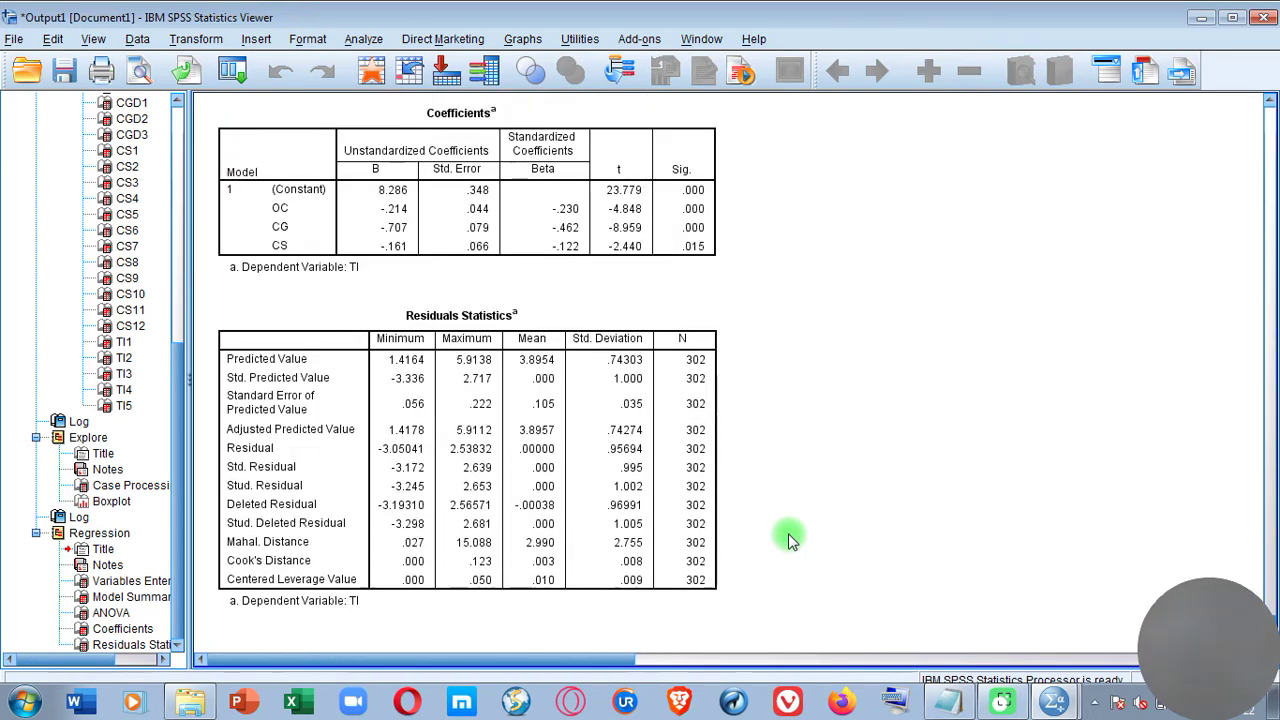
# Review the variables entered, R Square and ANOVA again, and read the coefficients of OC, CG and CS and the residuals statistics
pyautogui.scroll(4, 792, 540)
pyautogui.scroll(1, 792, 540)
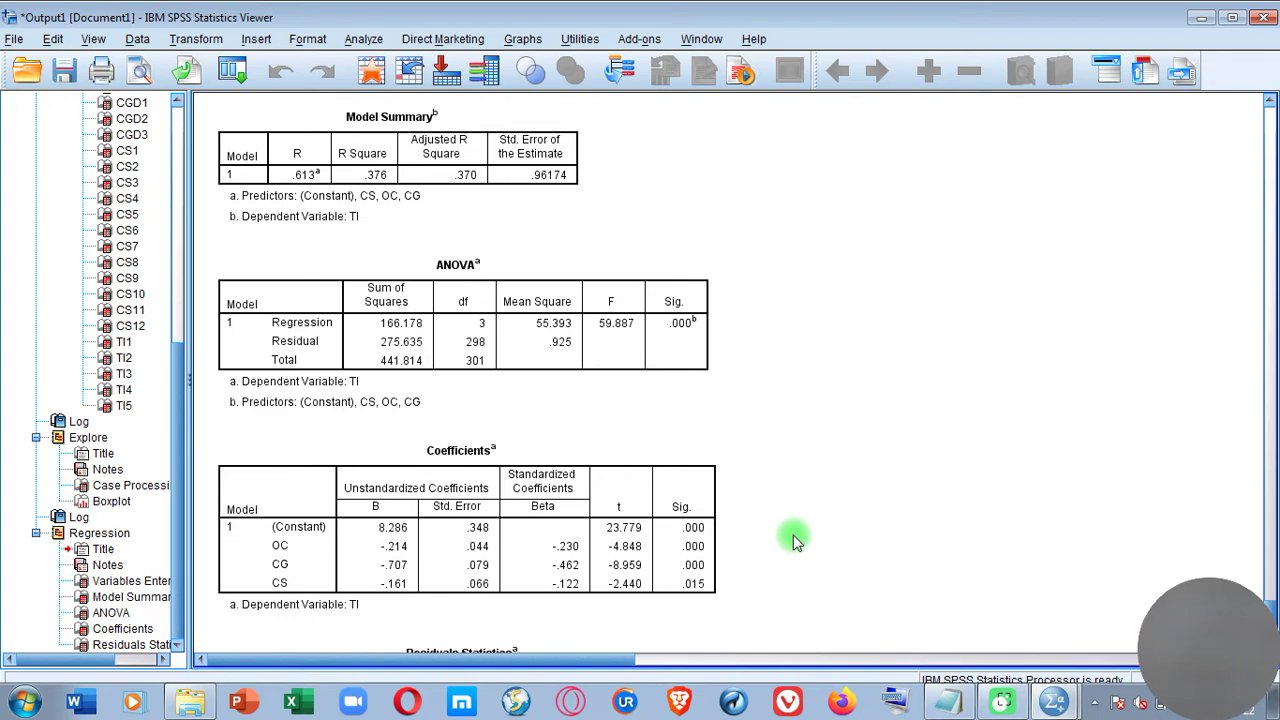
pyautogui.scroll(2, 792, 540)
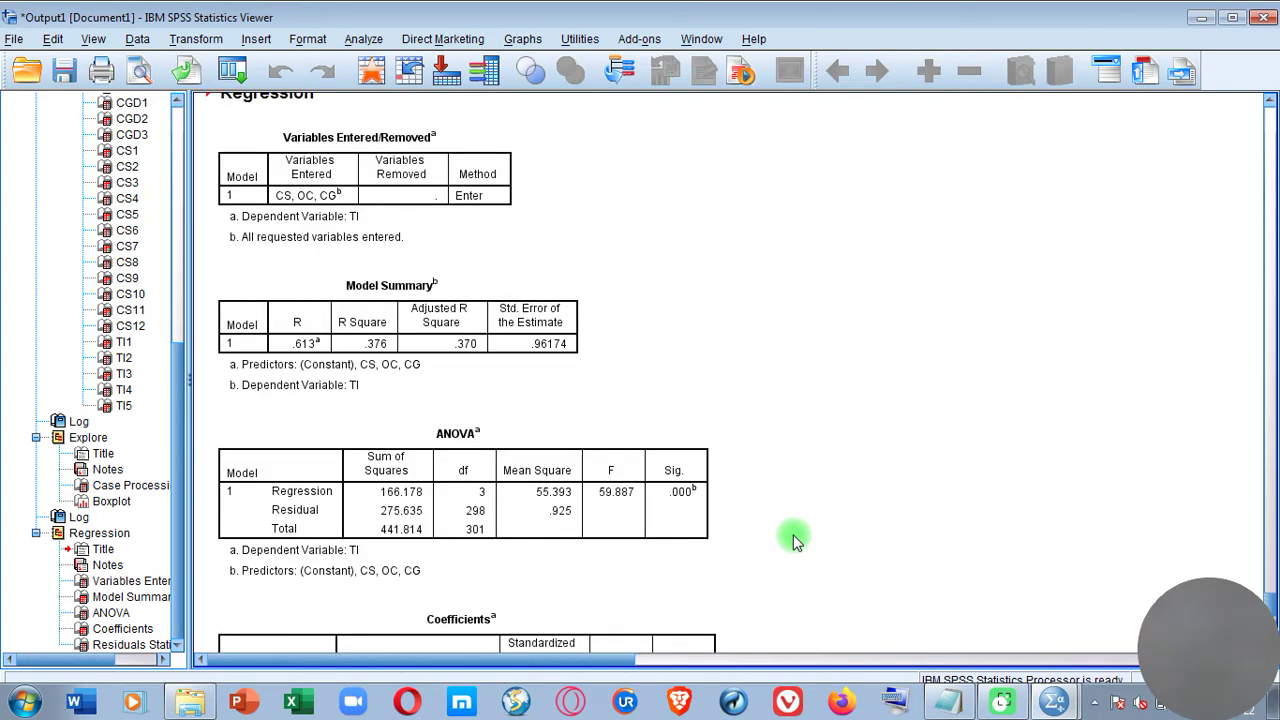
pyautogui.scroll(1, 798, 542)
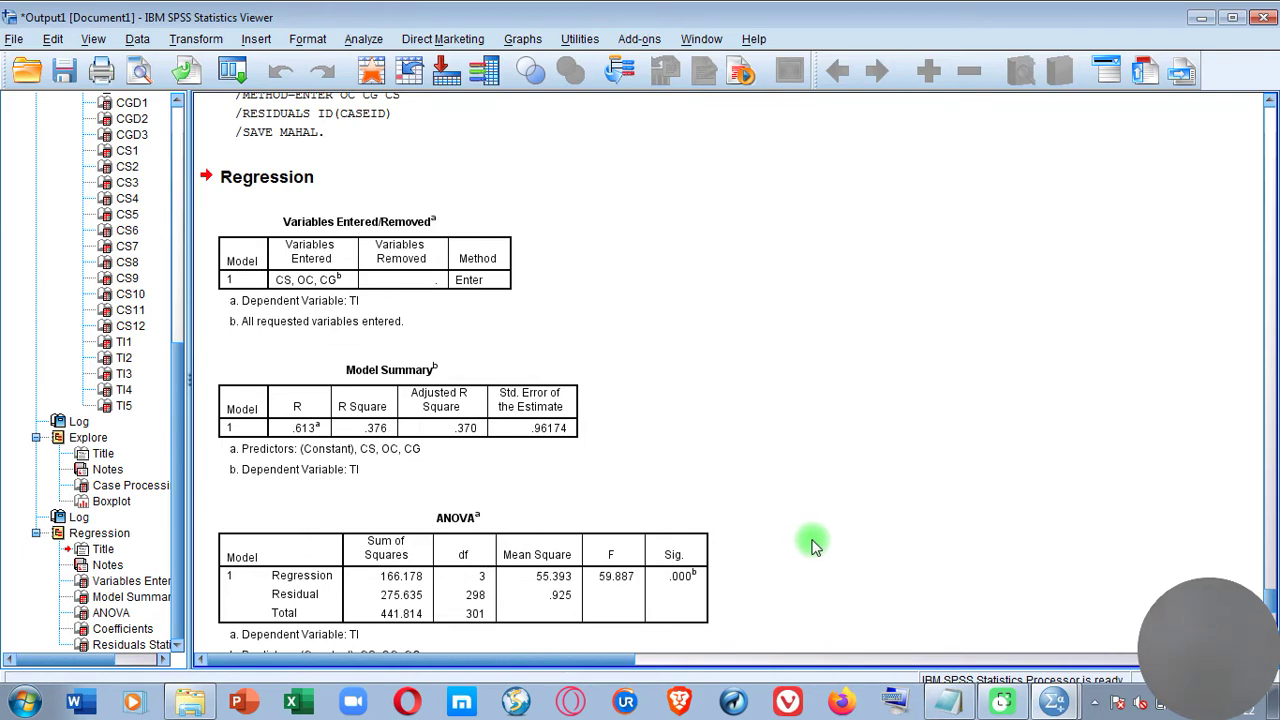
pyautogui.scroll(-1, 812, 545)
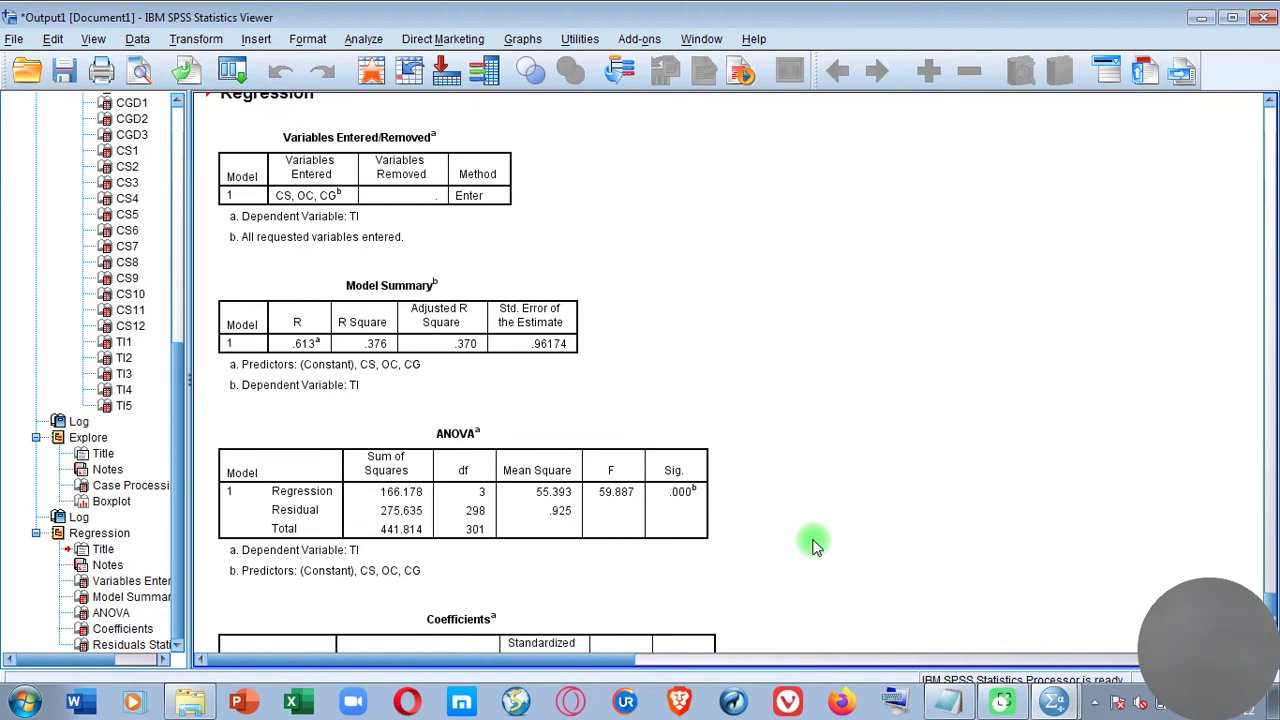
pyautogui.scroll(-1, 812, 545)
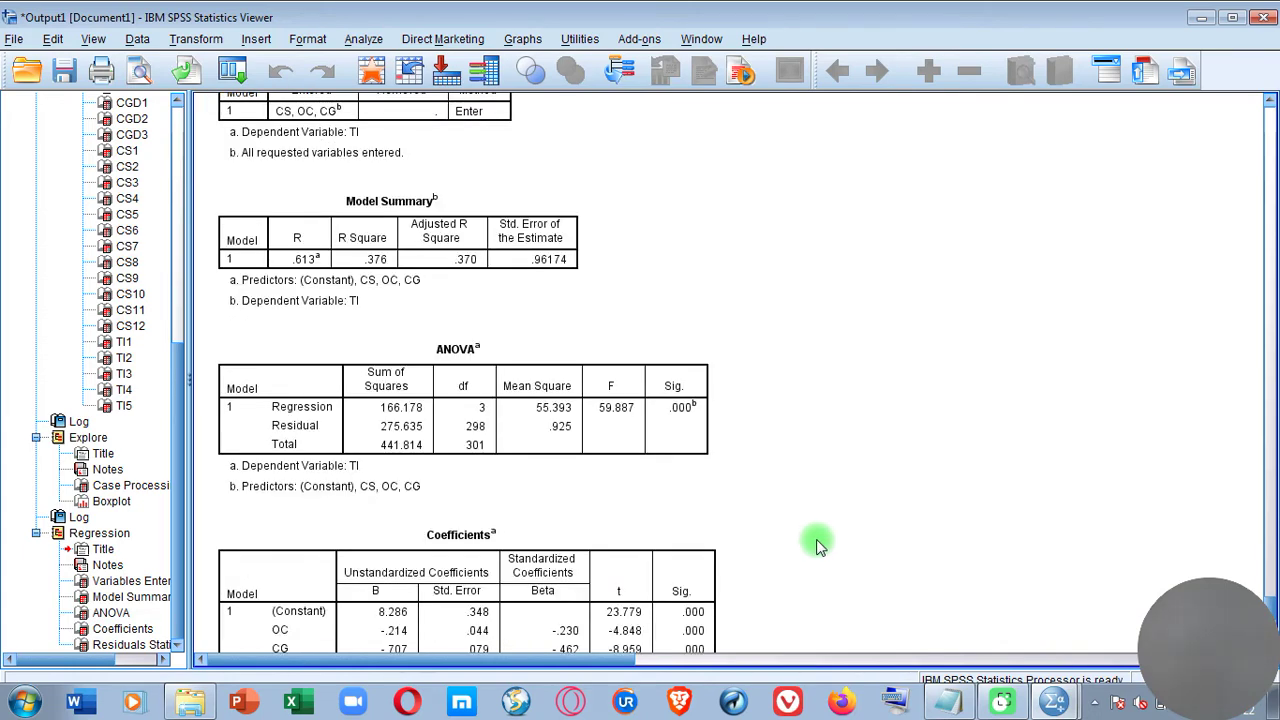
pyautogui.scroll(-1, 816, 539)
pyautogui.click(390, 452)
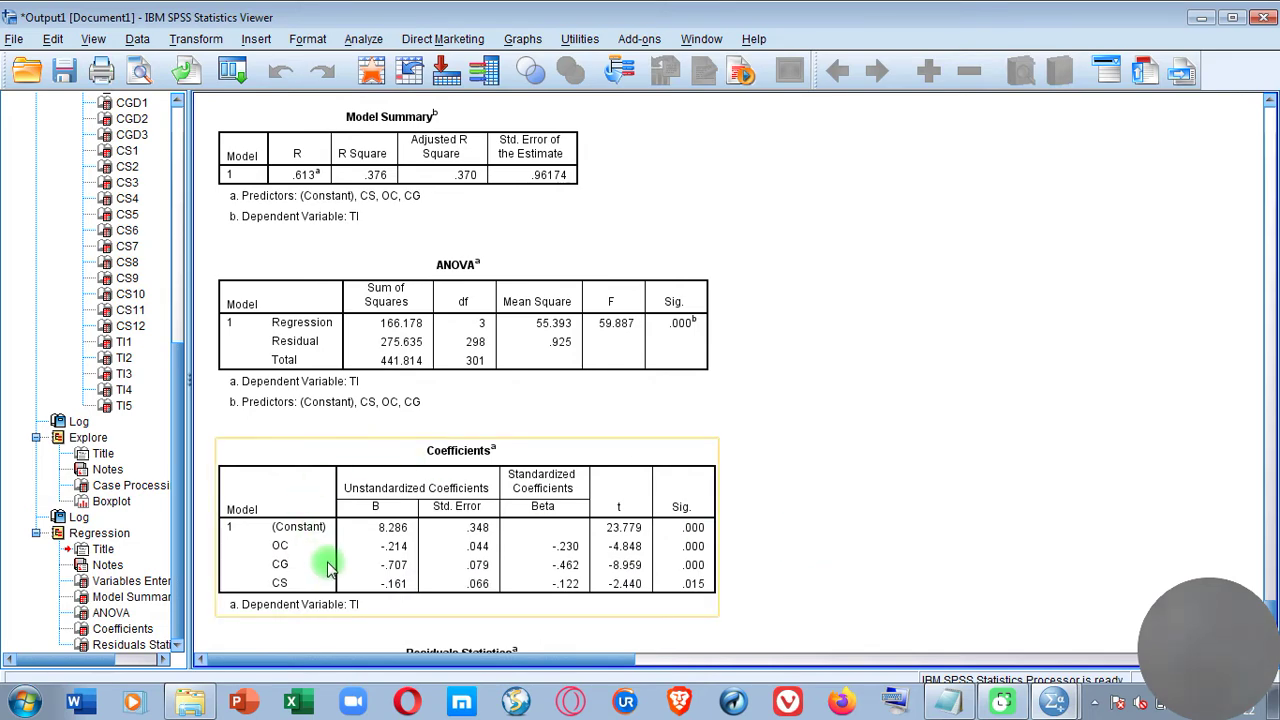
pyautogui.scroll(-1, 521, 592)
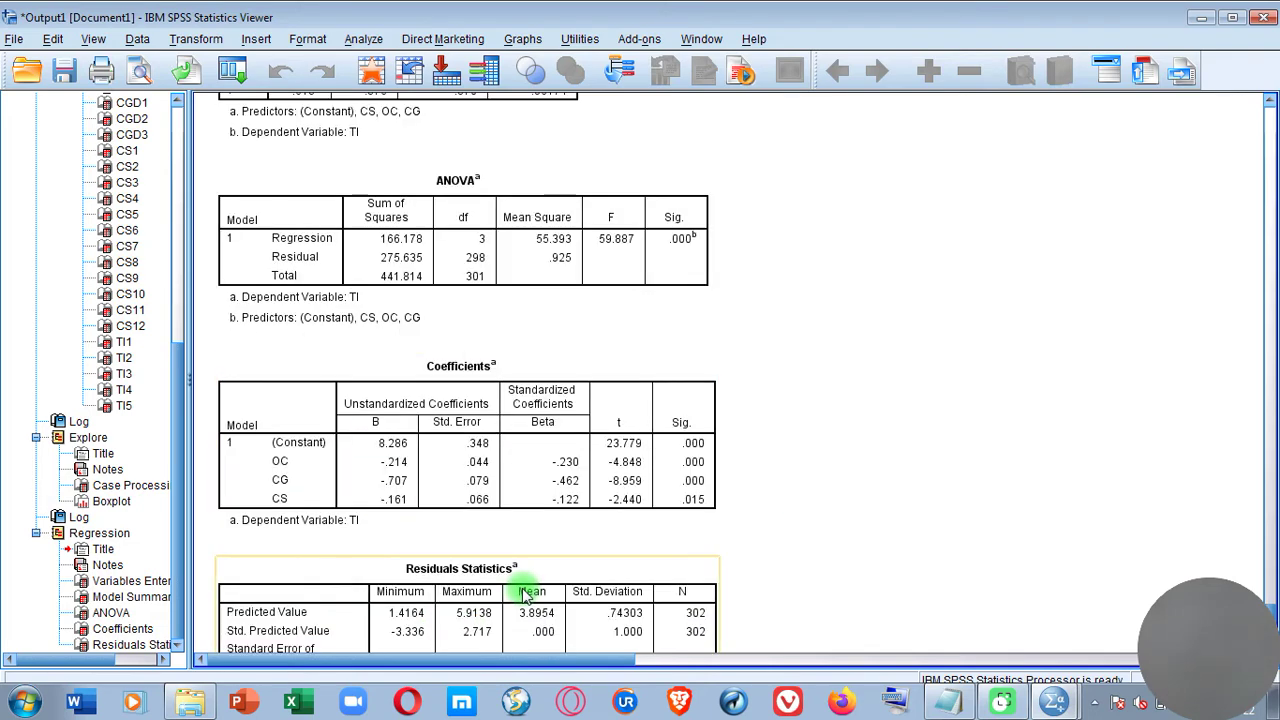
pyautogui.scroll(-1, 530, 585)
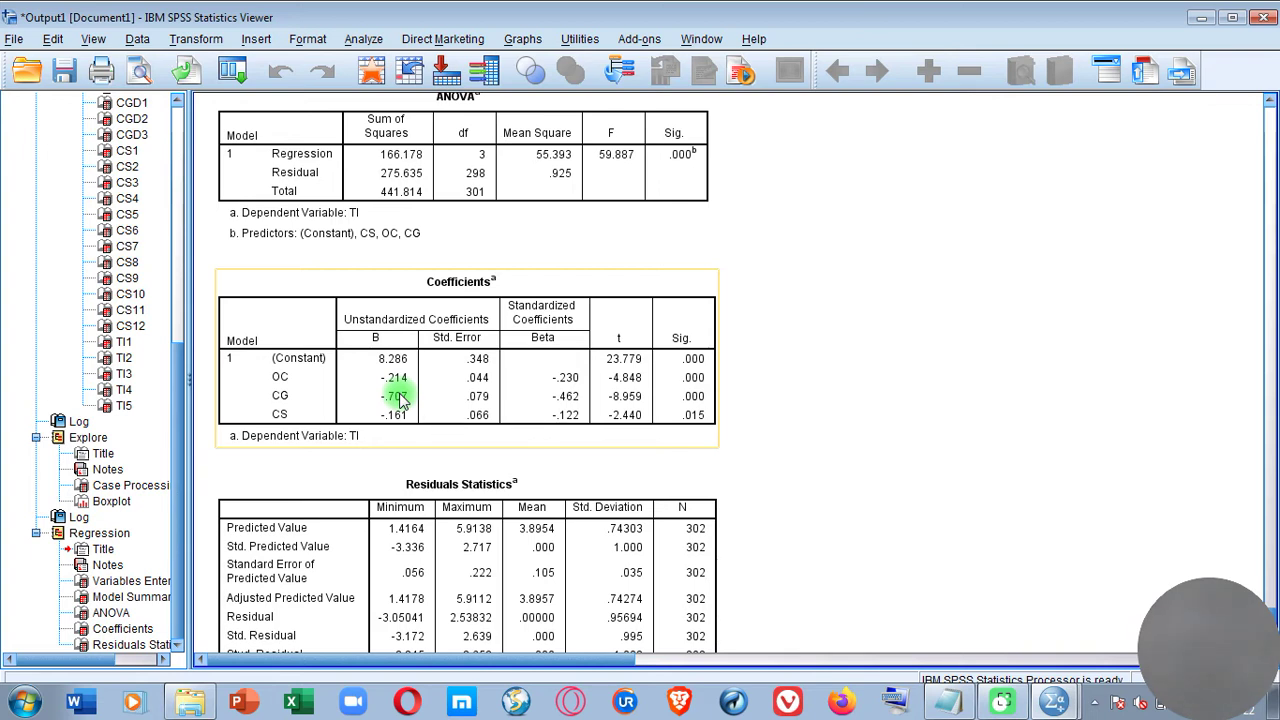
pyautogui.click(720, 506)
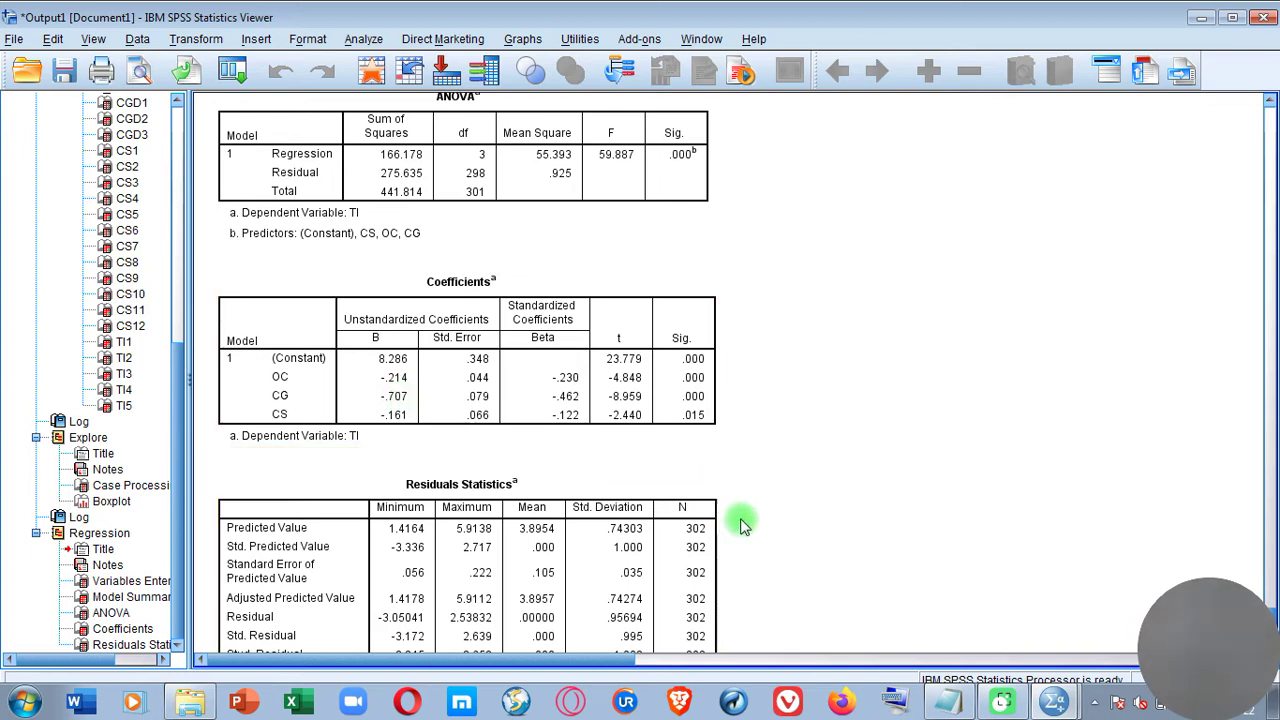
pyautogui.click(817, 542)
pyautogui.scroll(-3, 817, 542)
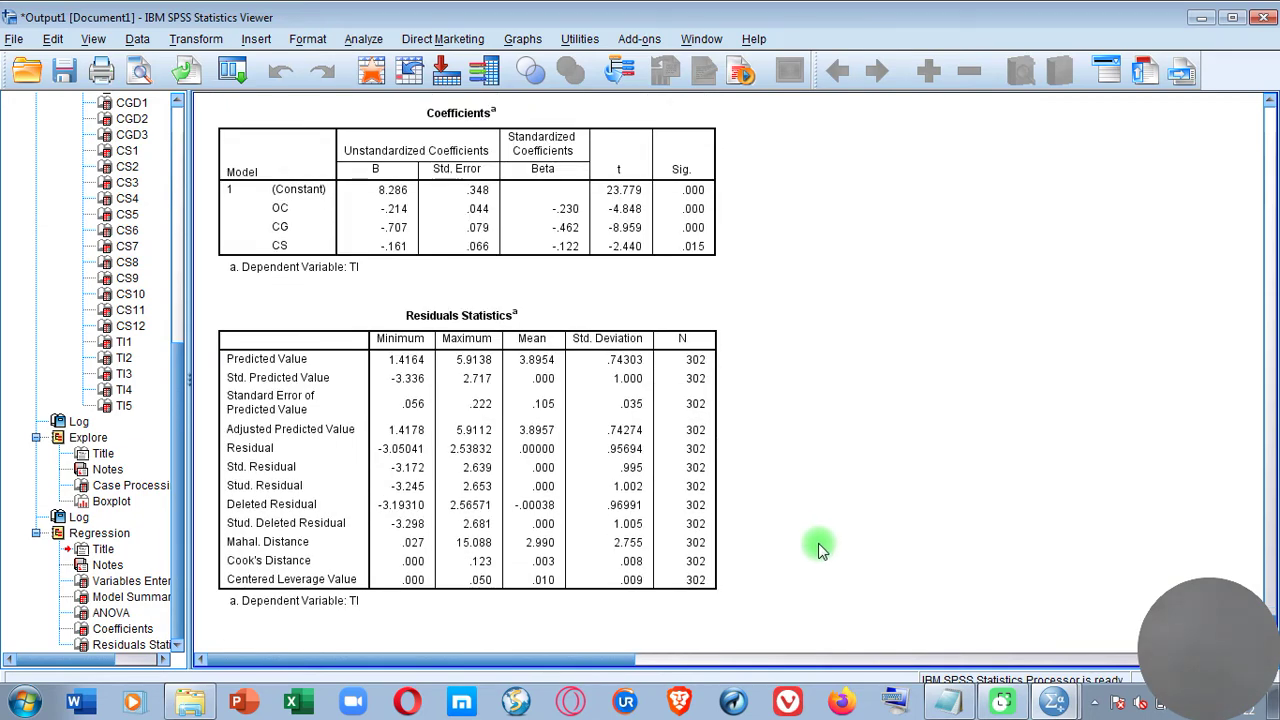
# Check the F value and significance in the ANOVA table and the significance of each predictor in the Coefficients table
pyautogui.scroll(3, 818, 543)
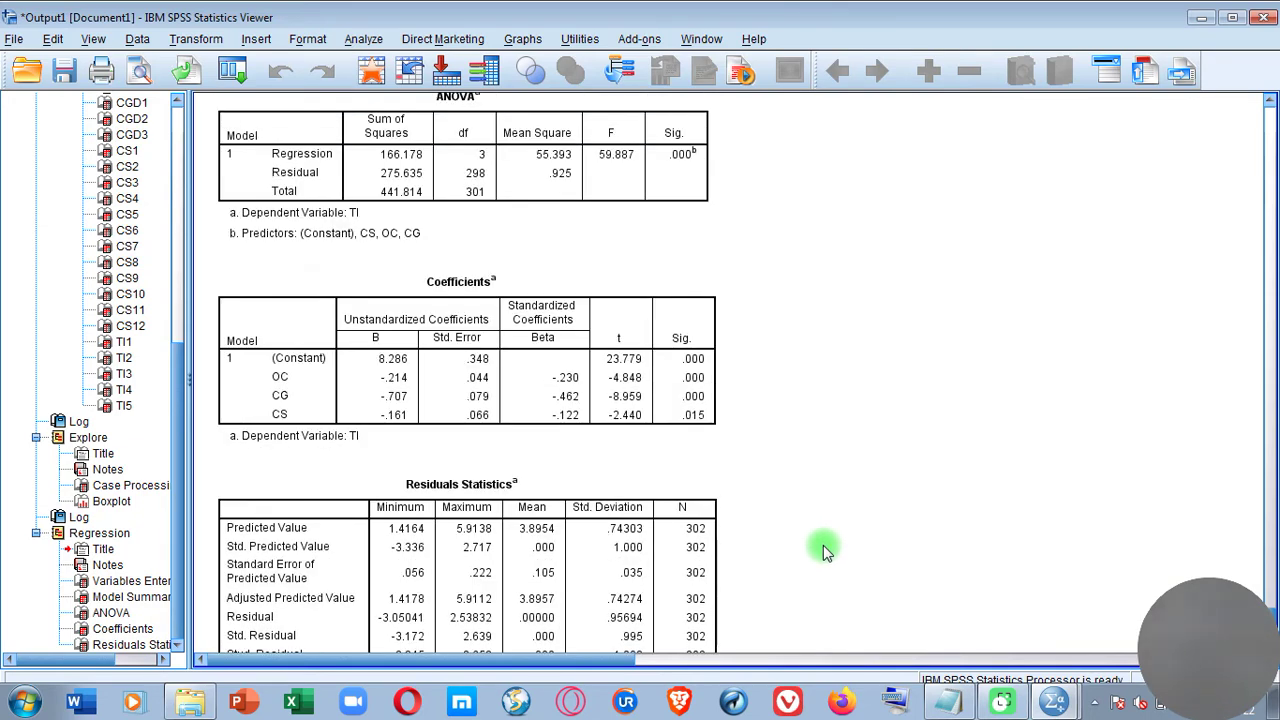
pyautogui.scroll(1, 824, 548)
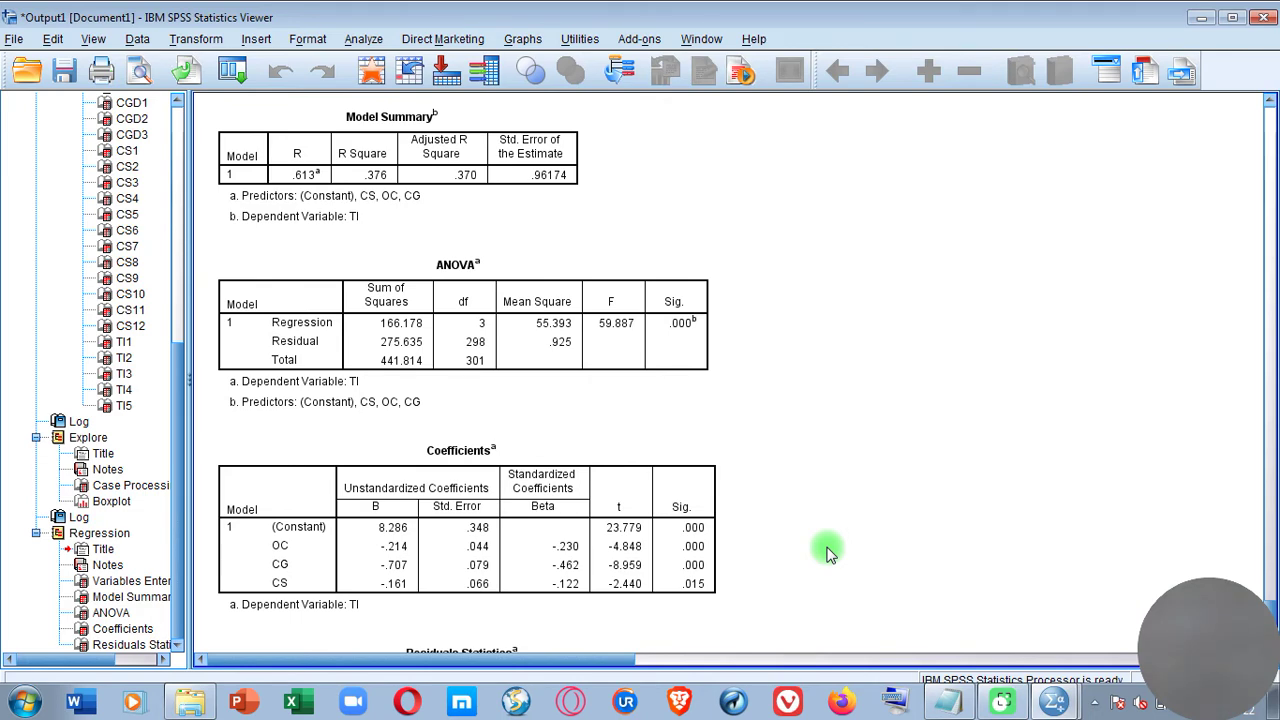
pyautogui.scroll(1, 826, 550)
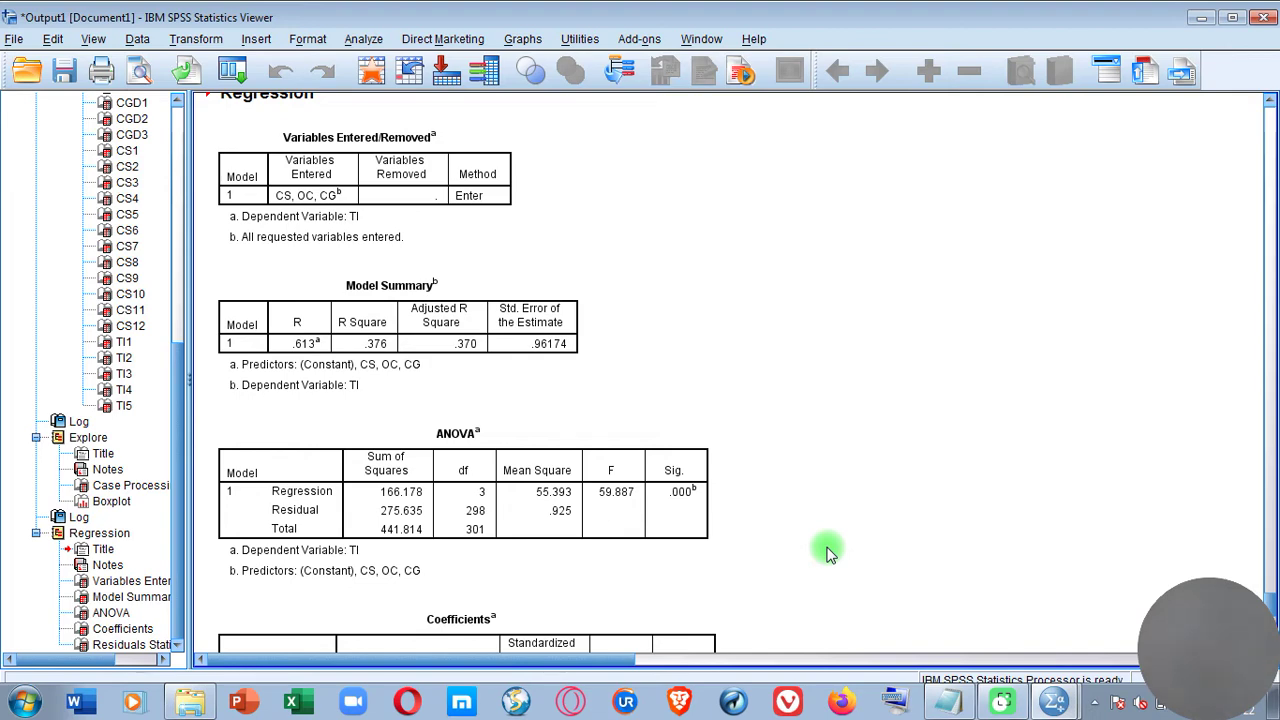
pyautogui.scroll(-2, 828, 551)
pyautogui.click(340, 362)
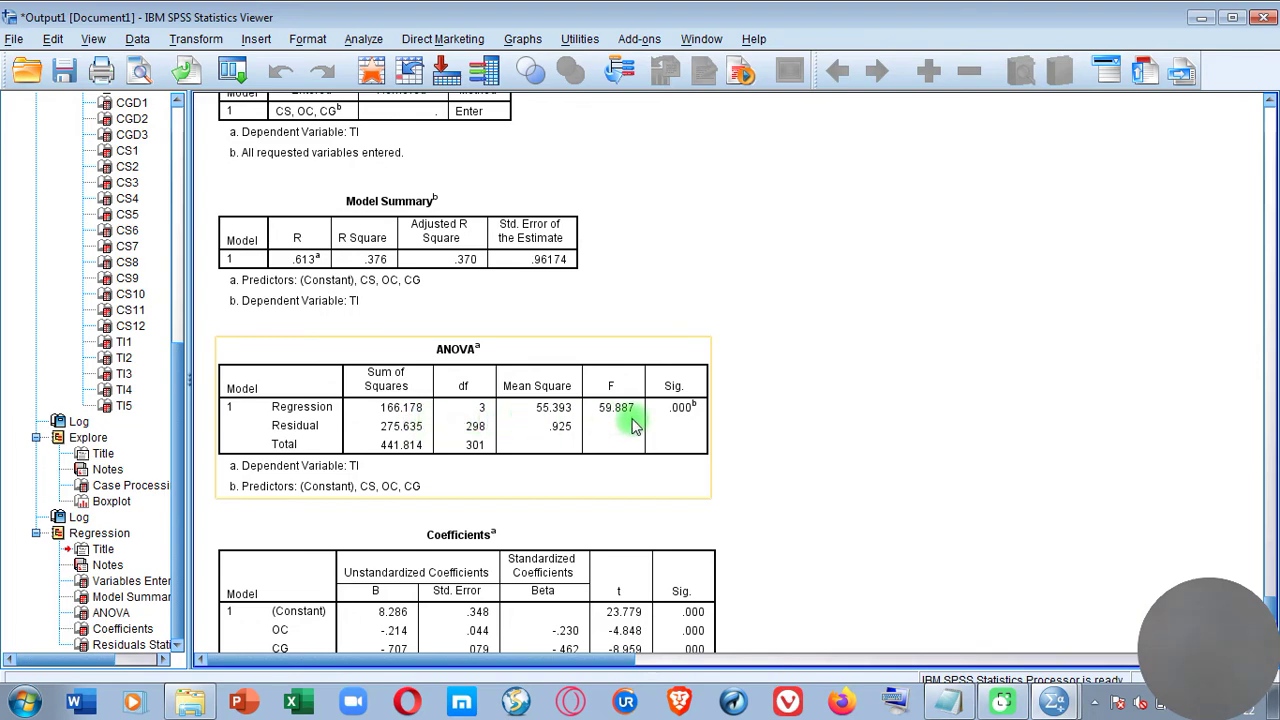
pyautogui.scroll(-2, 455, 444)
pyautogui.click(472, 451)
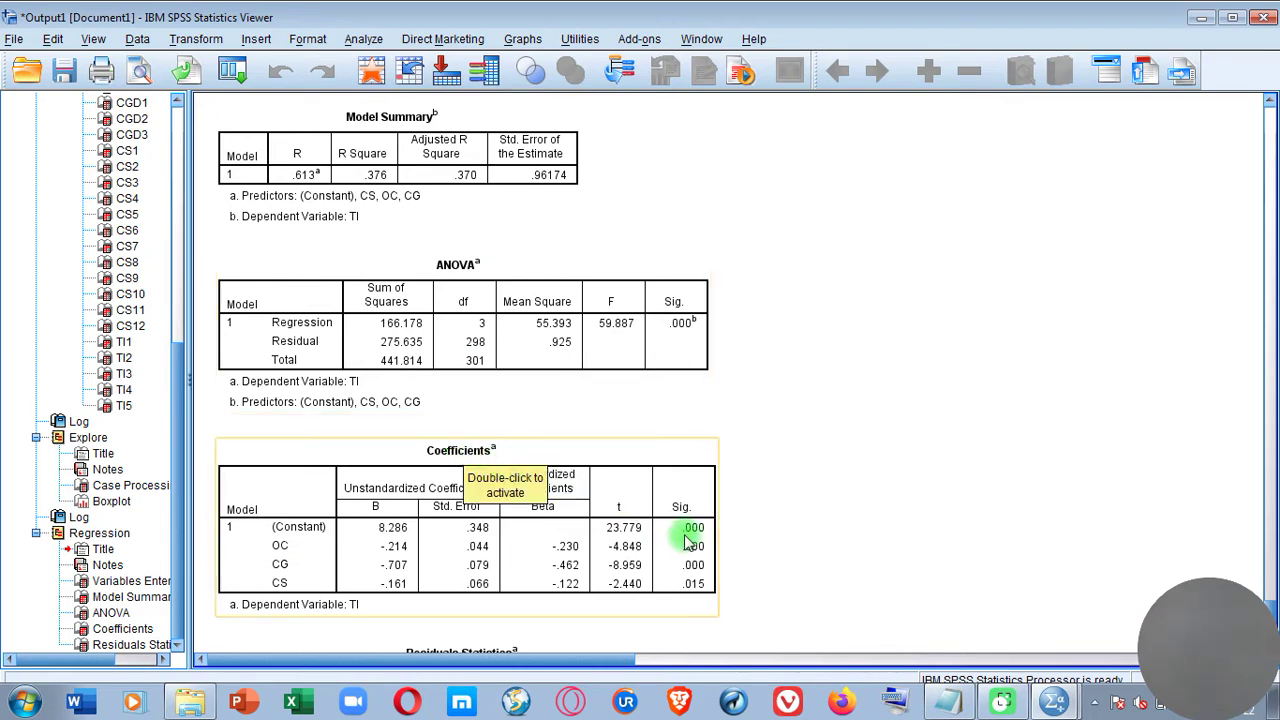
pyautogui.scroll(-2, 684, 534)
pyautogui.scroll(-2, 684, 534)
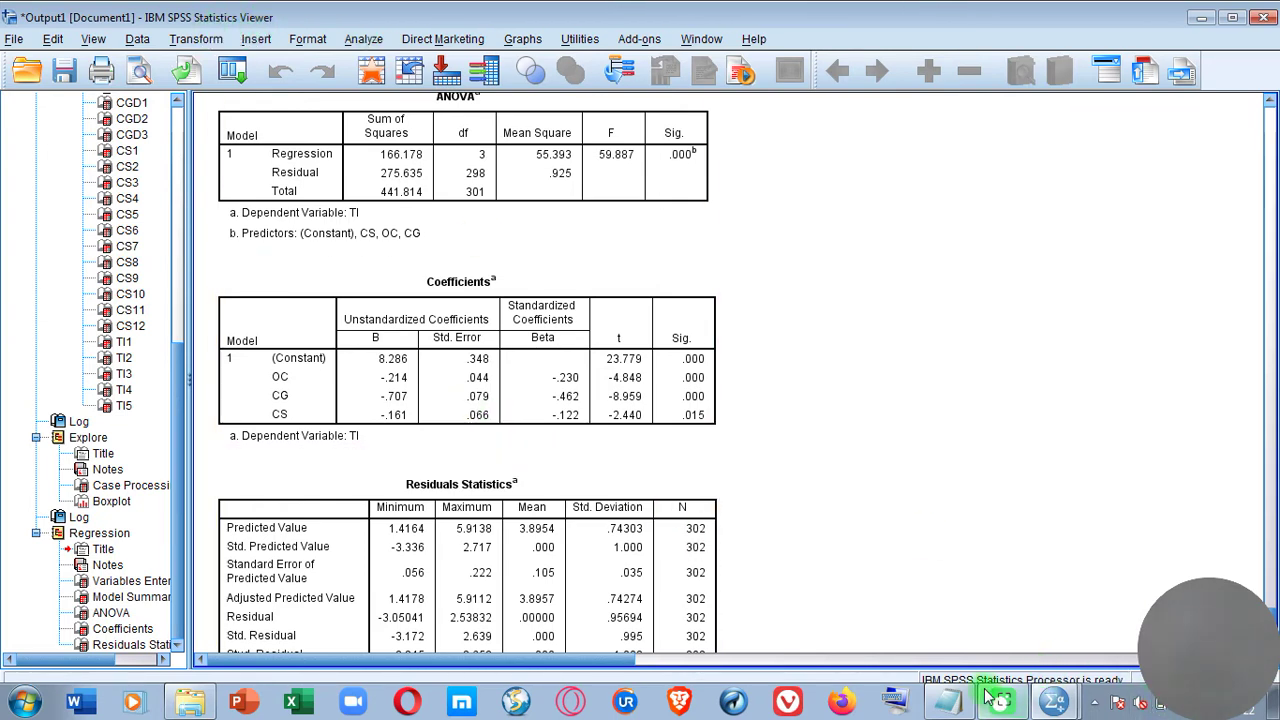
# Start a variable computation on the dataset and name the target variable Prob
pyautogui.click(947, 701)
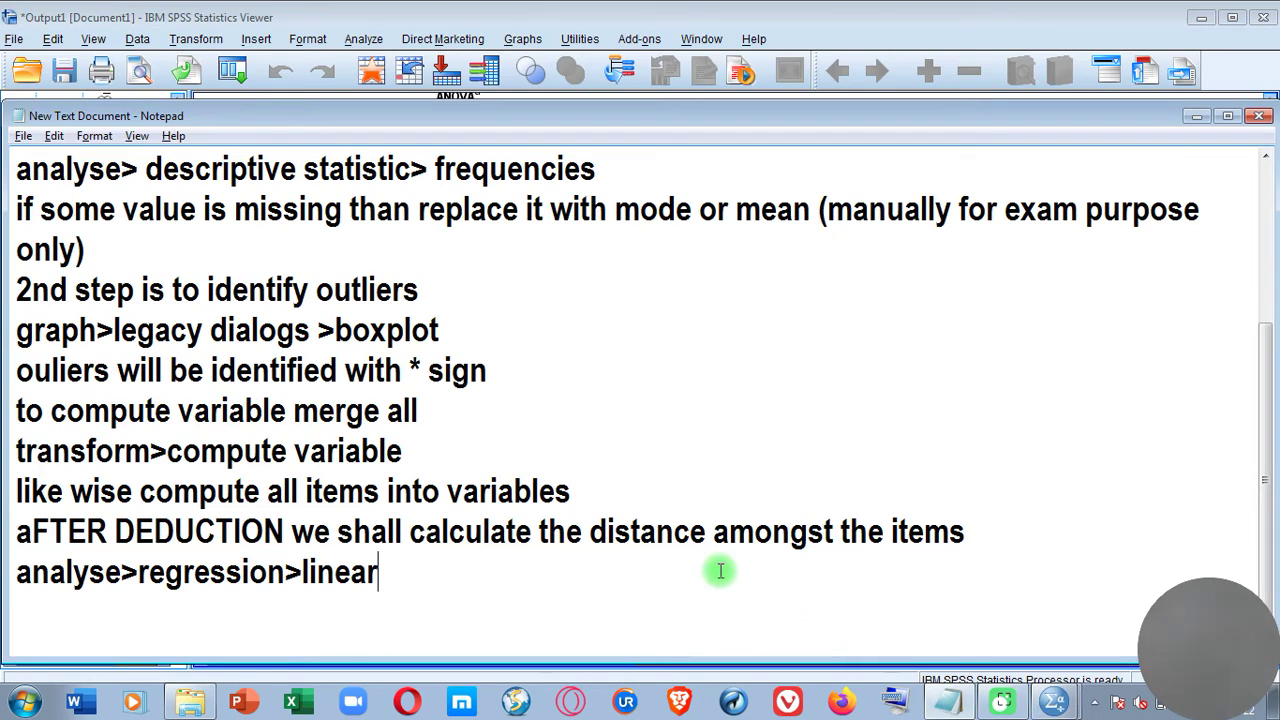
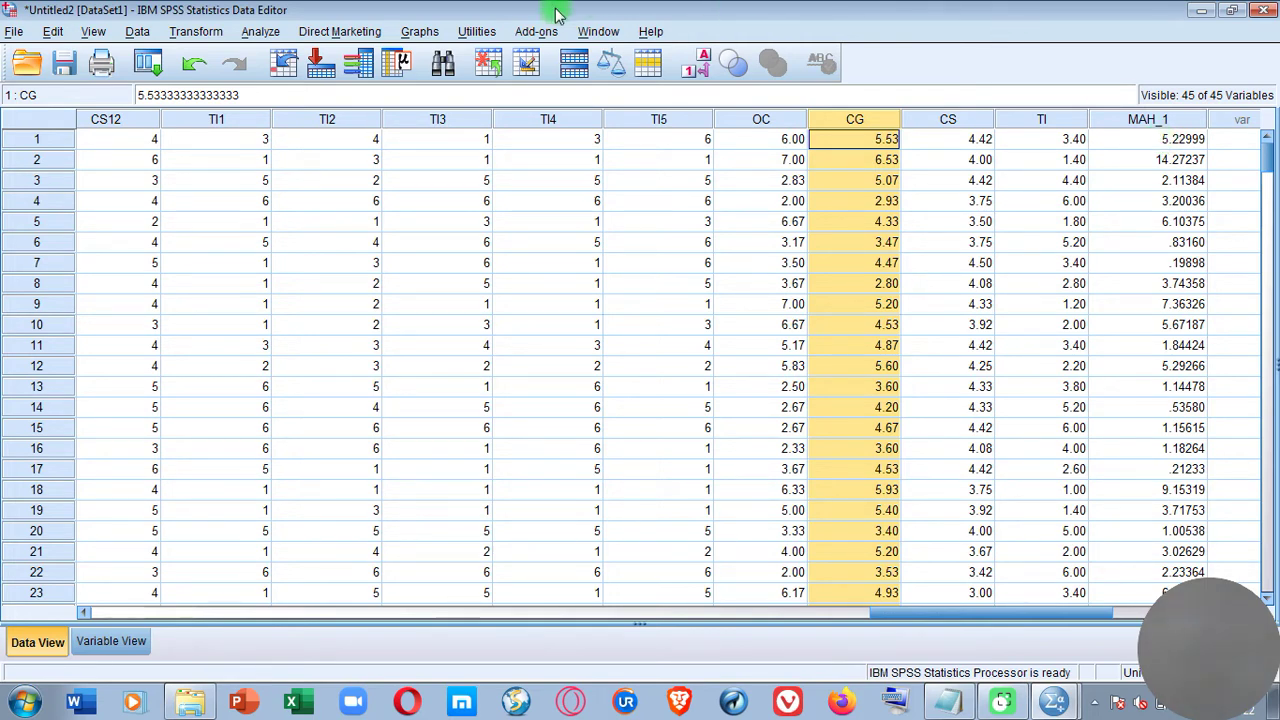
pyautogui.click(216, 36)
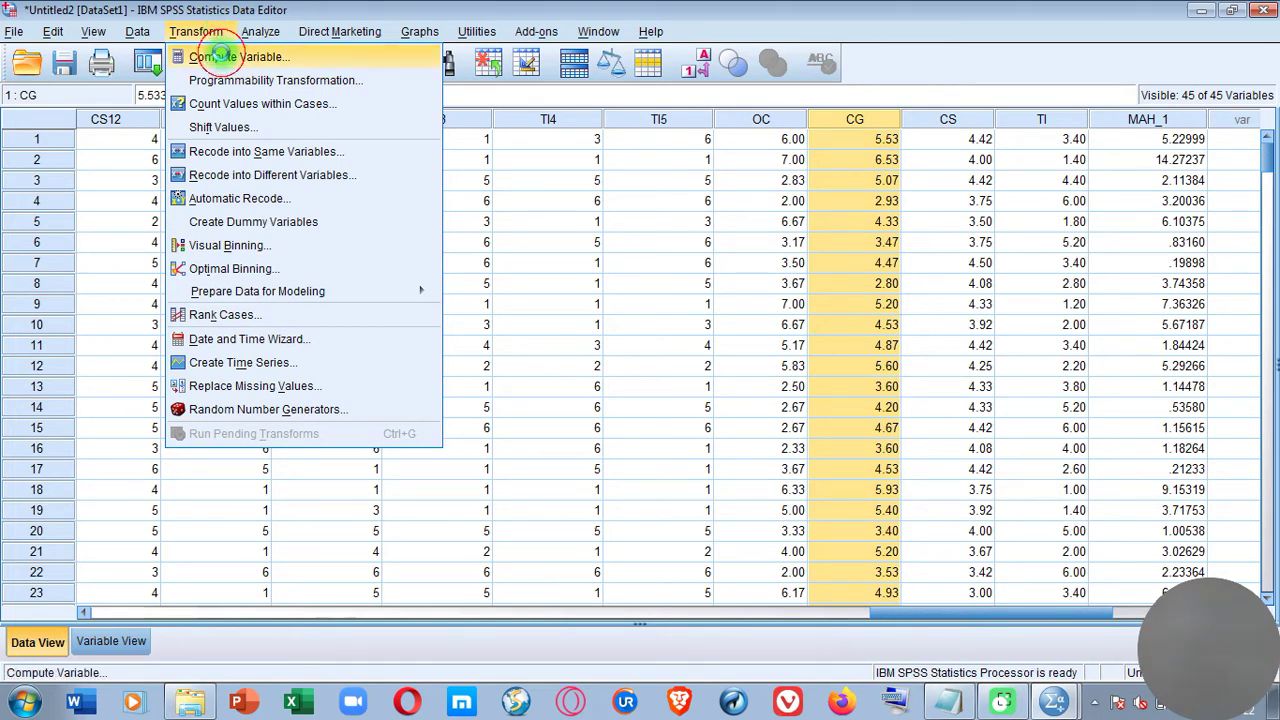
pyautogui.click(225, 57)
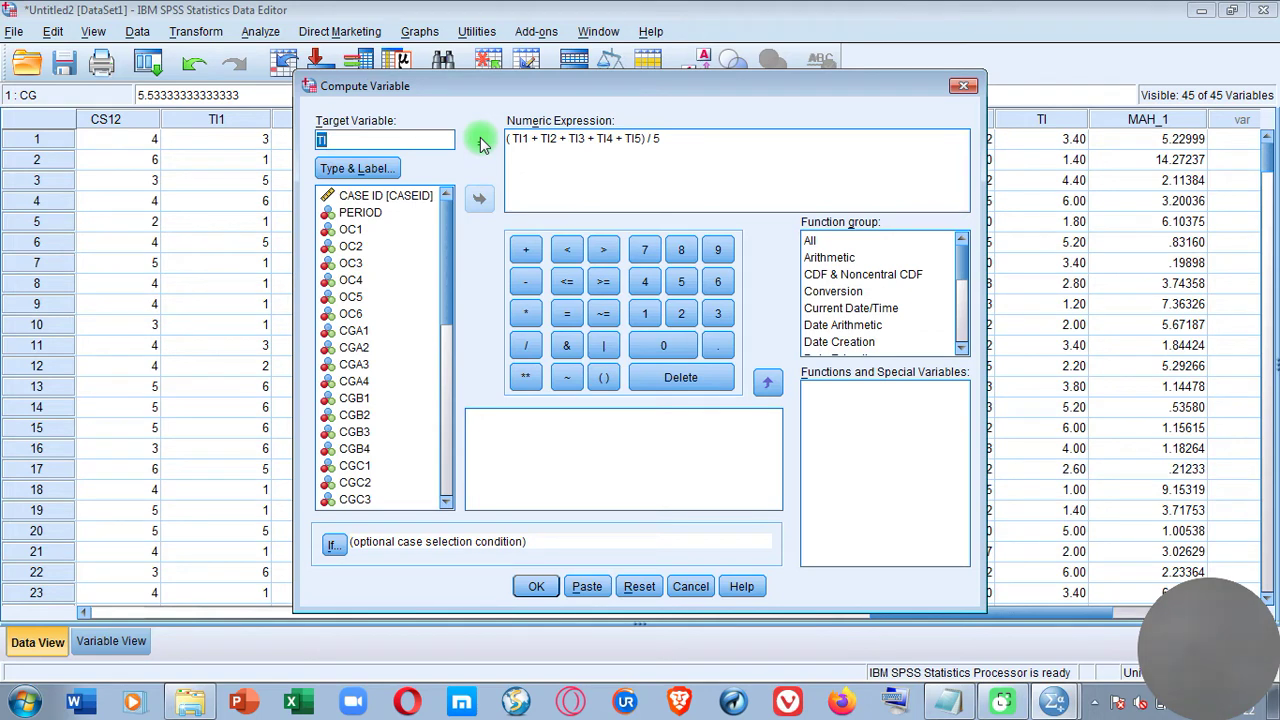
pyautogui.click(375, 135)
pyautogui.doubleClick(375, 137)
pyautogui.write('Pro')
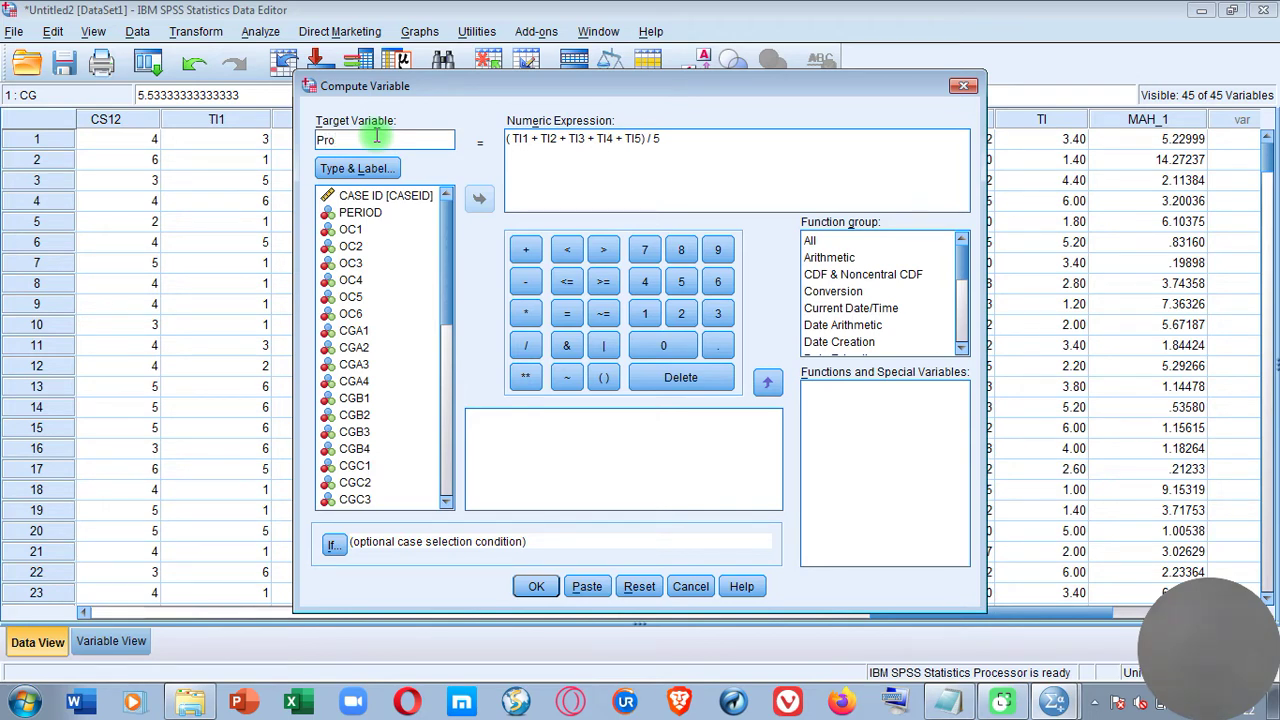
pyautogui.write('b')
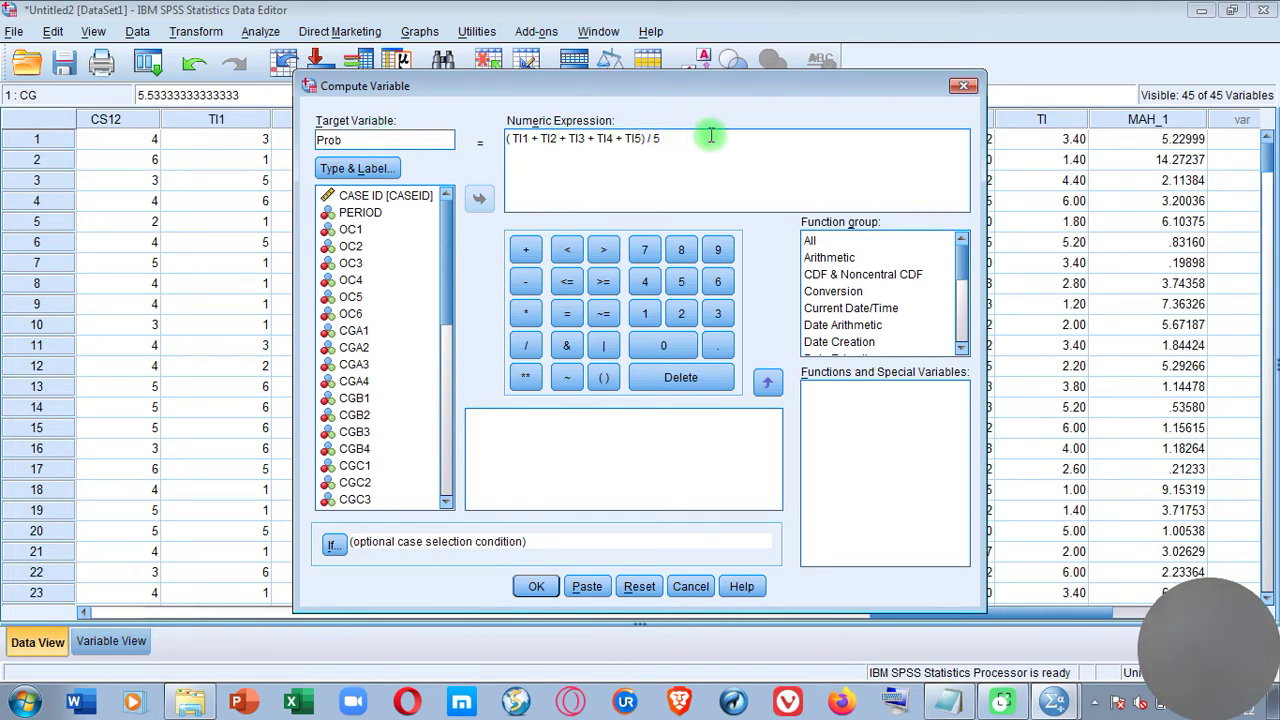
# Replace the existing numeric expression with 1- followed by the Cdf.Chisq function from the list of all functions
pyautogui.click(667, 143)
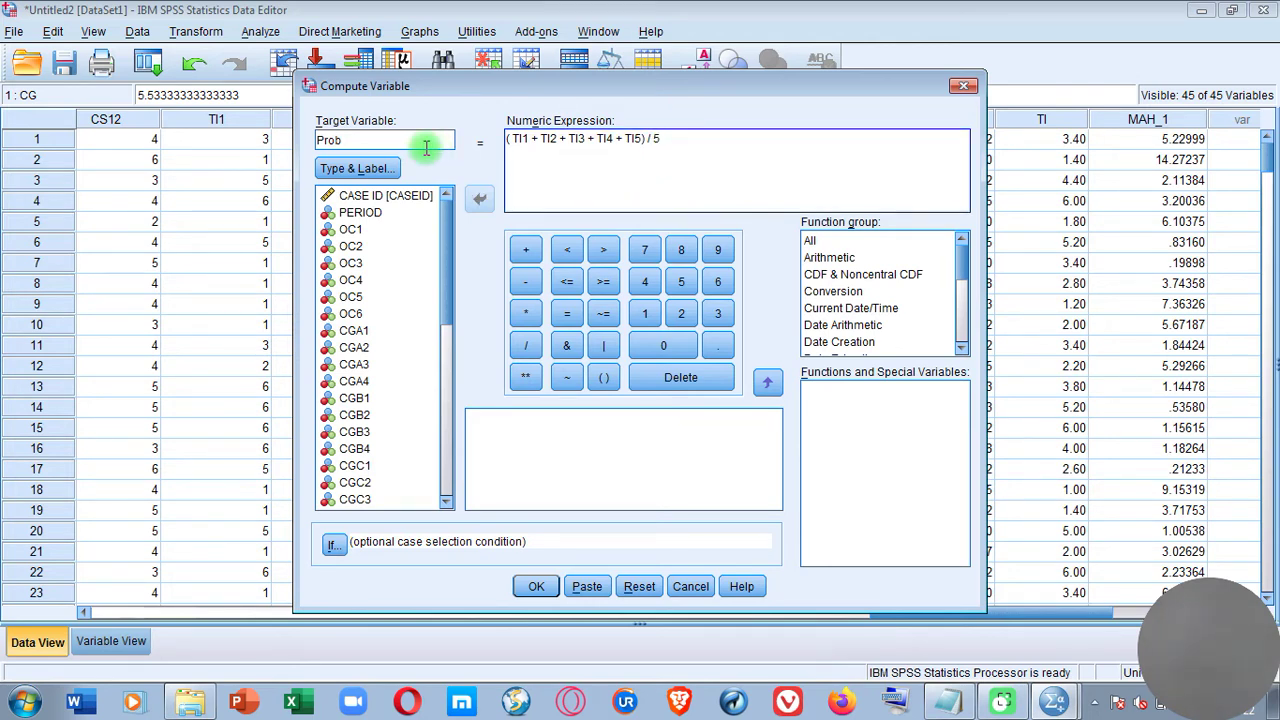
pyautogui.hotkey('ctrl', 'a')
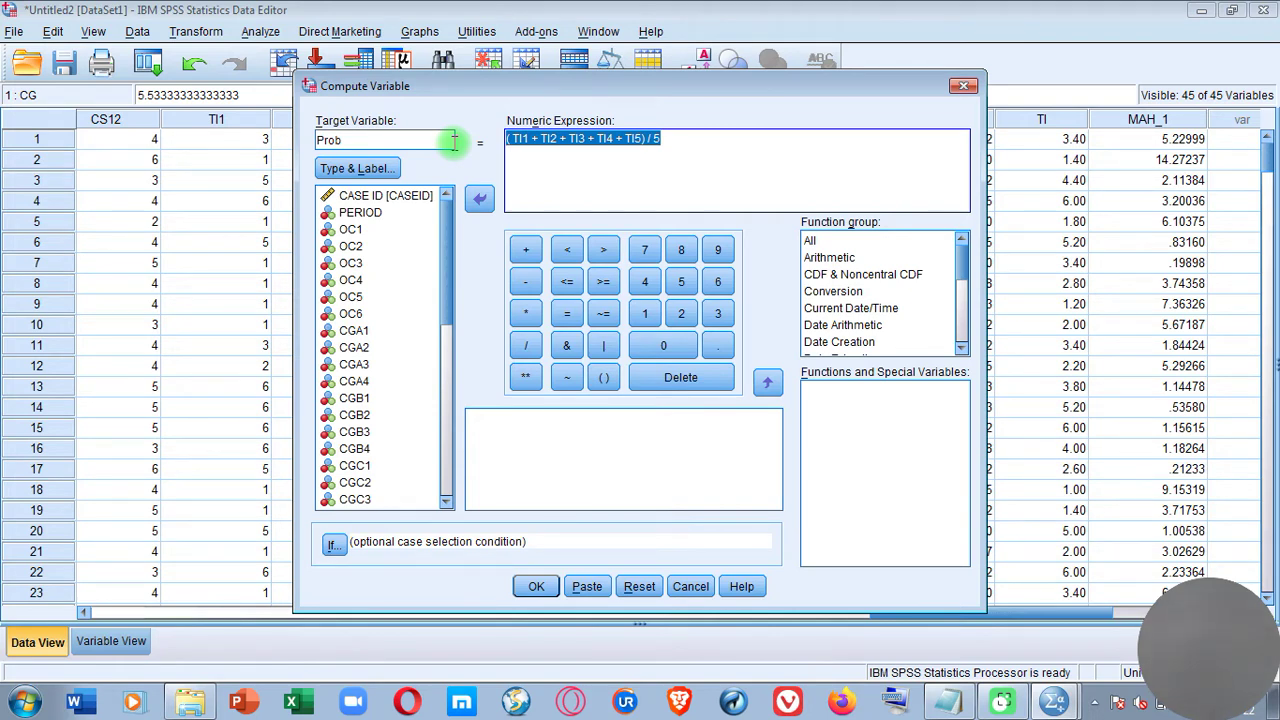
pyautogui.write('1-')
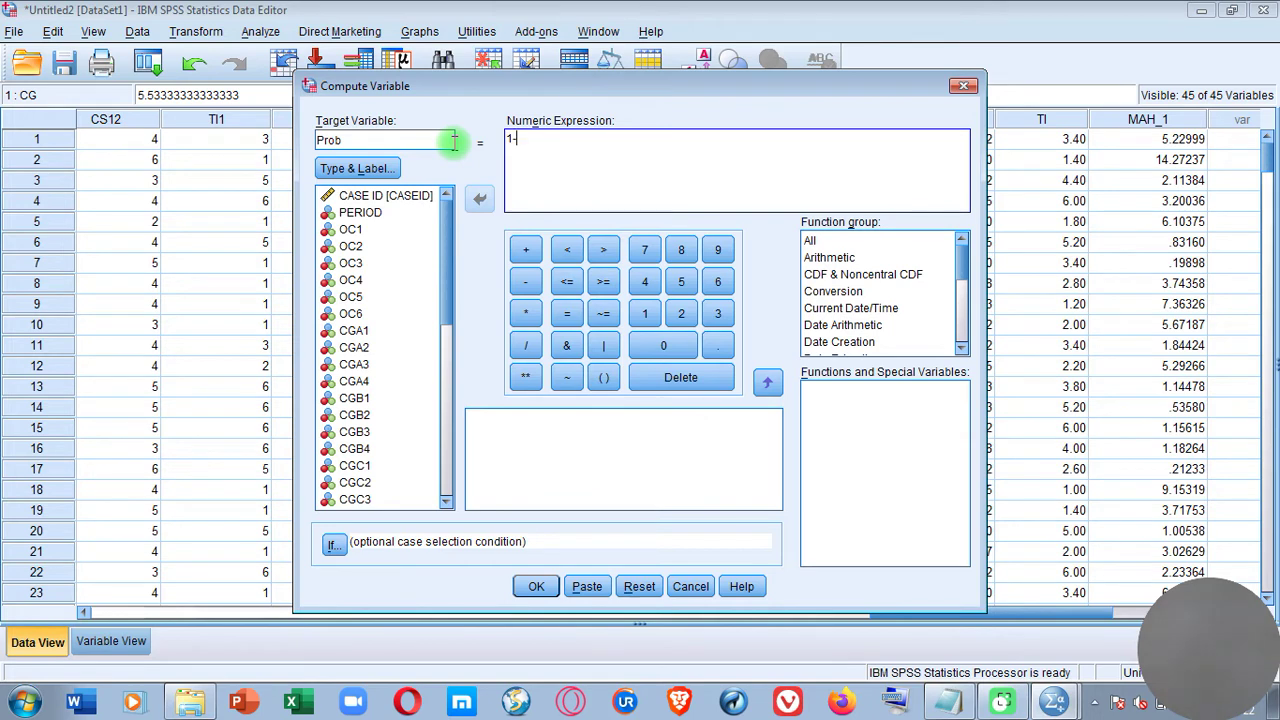
pyautogui.click(812, 243)
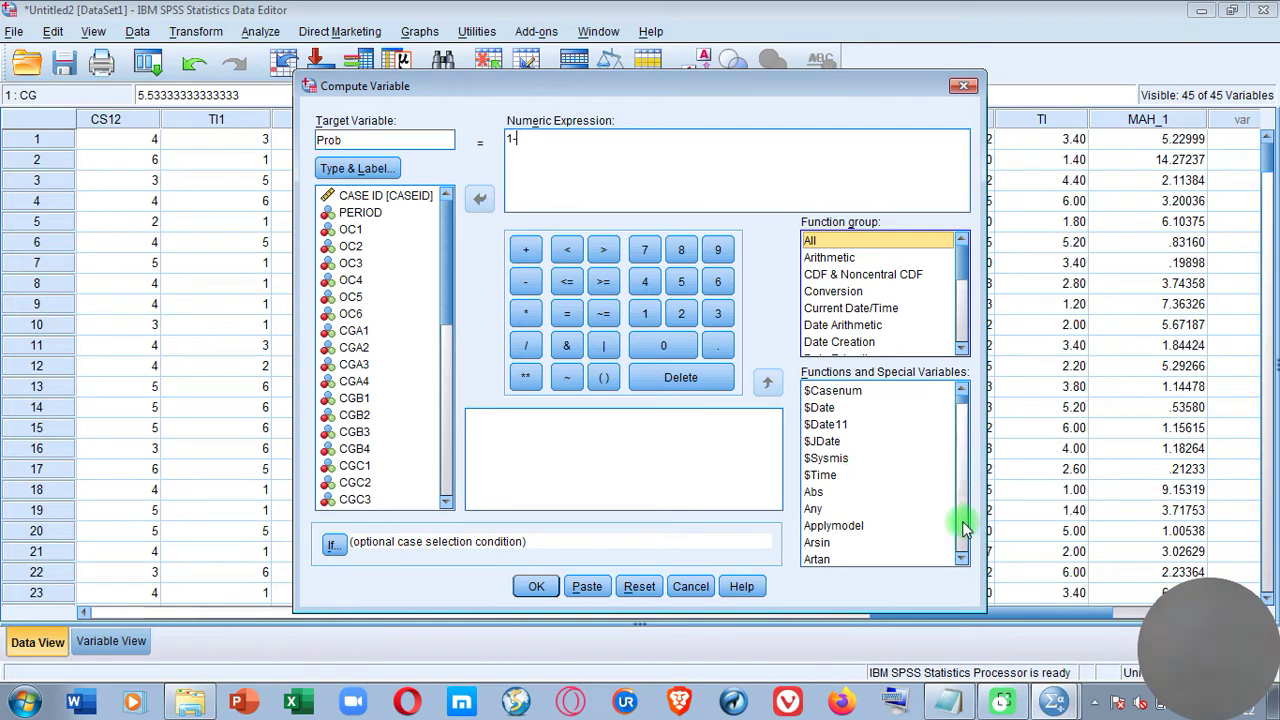
pyautogui.doubleClick(961, 557)
pyautogui.doubleClick(961, 557)
pyautogui.doubleClick(961, 557)
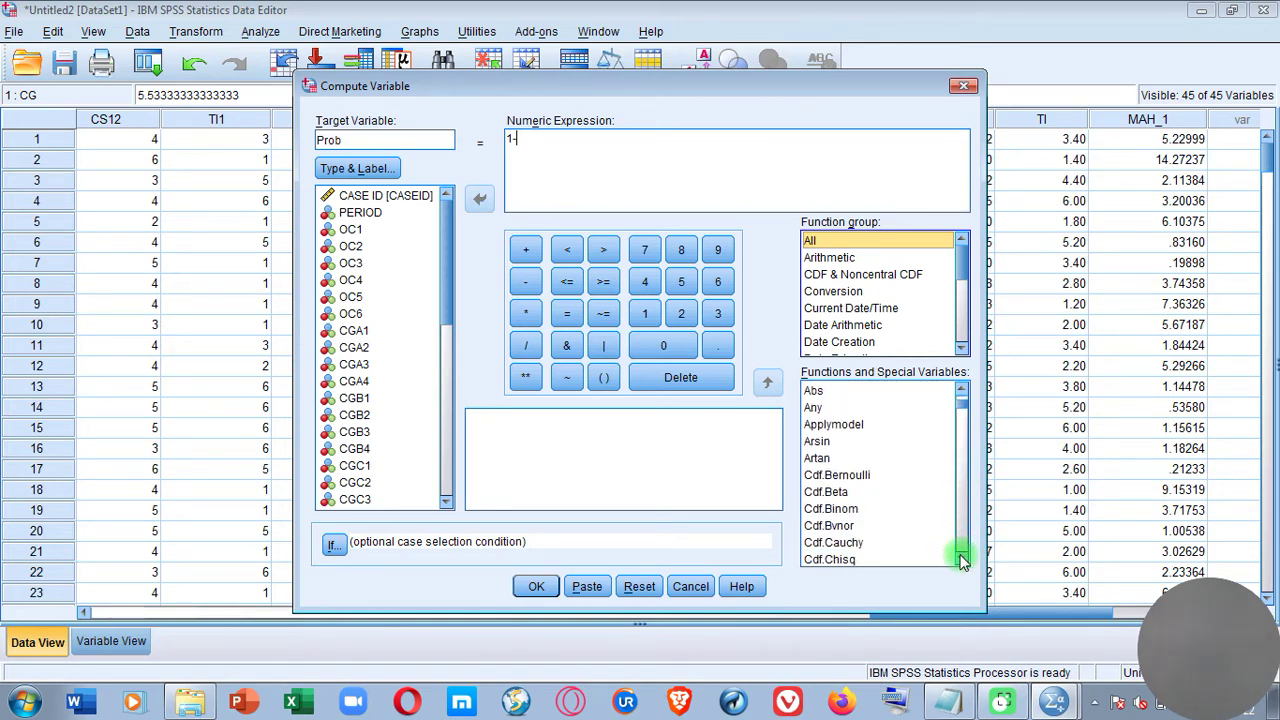
pyautogui.click(862, 548)
pyautogui.doubleClick(862, 548)
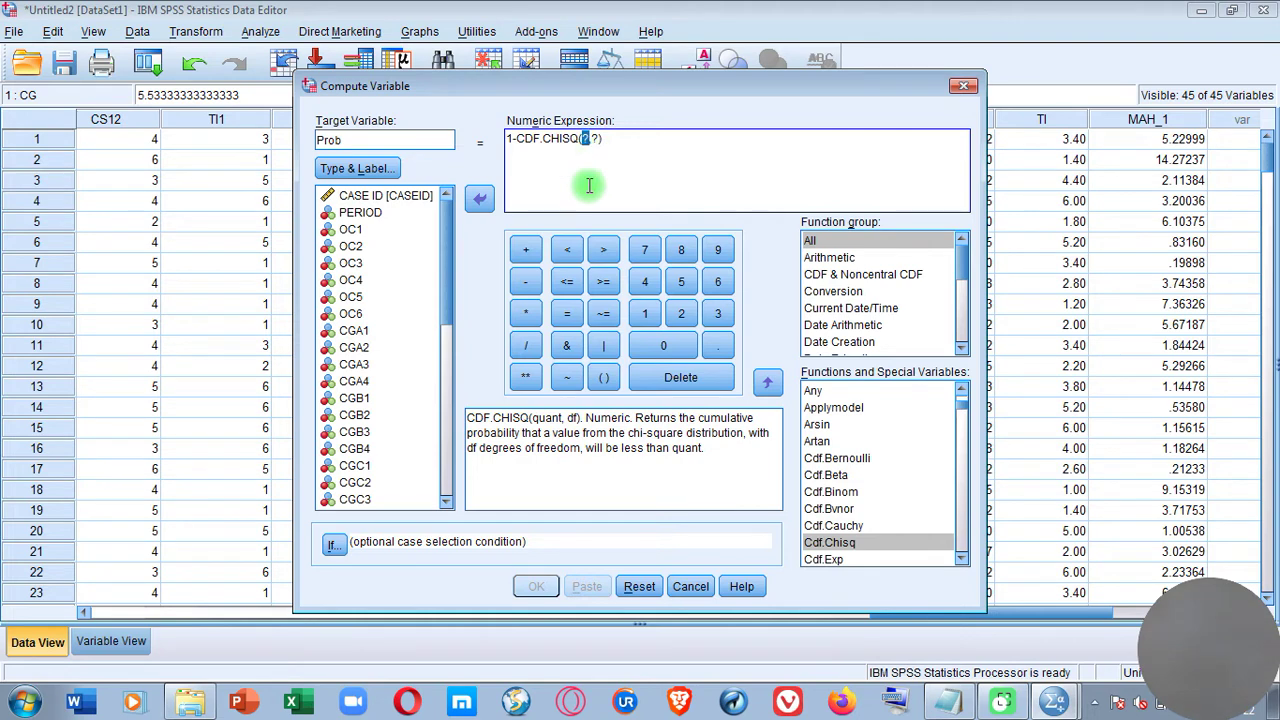
# Insert the Mahalanobis Distance variable MAH_1 as the first CDF.CHISQ argument and clear the placeholder of the second argument
pyautogui.click(446, 502)
pyautogui.moveTo(446, 506); pyautogui.dragTo(446, 506)
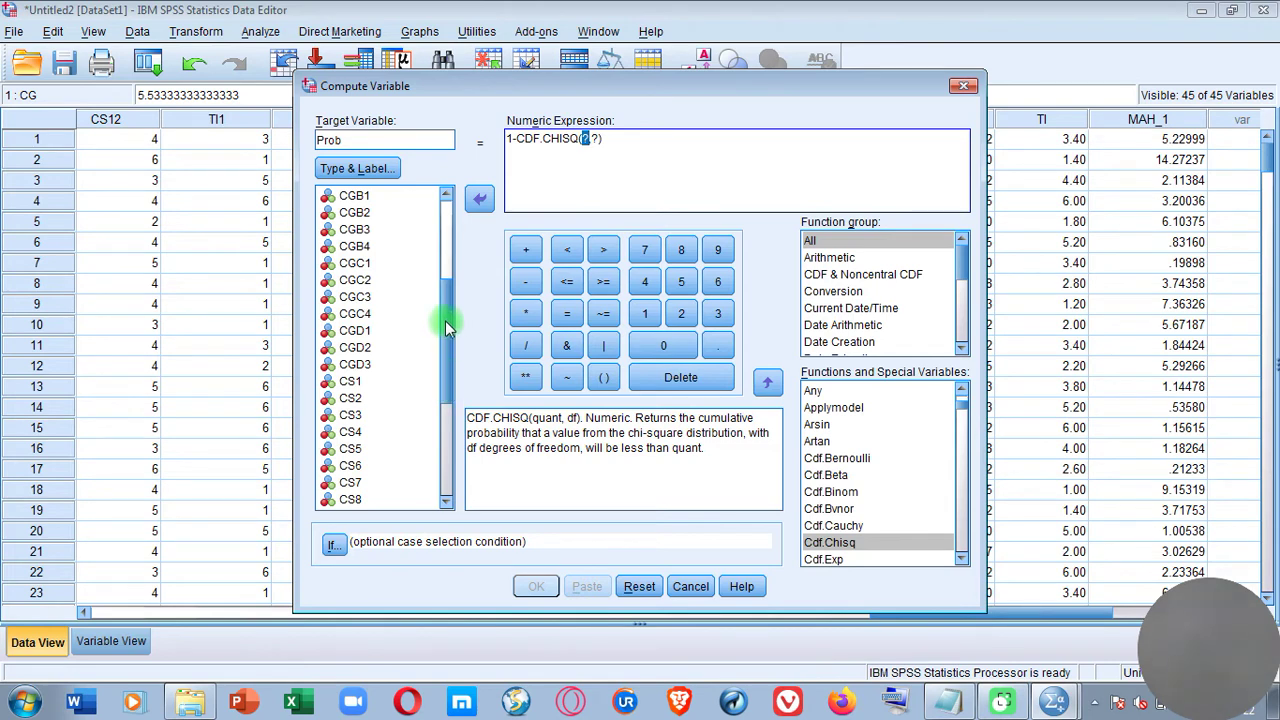
pyautogui.moveTo(445, 320); pyautogui.dragTo(443, 425)
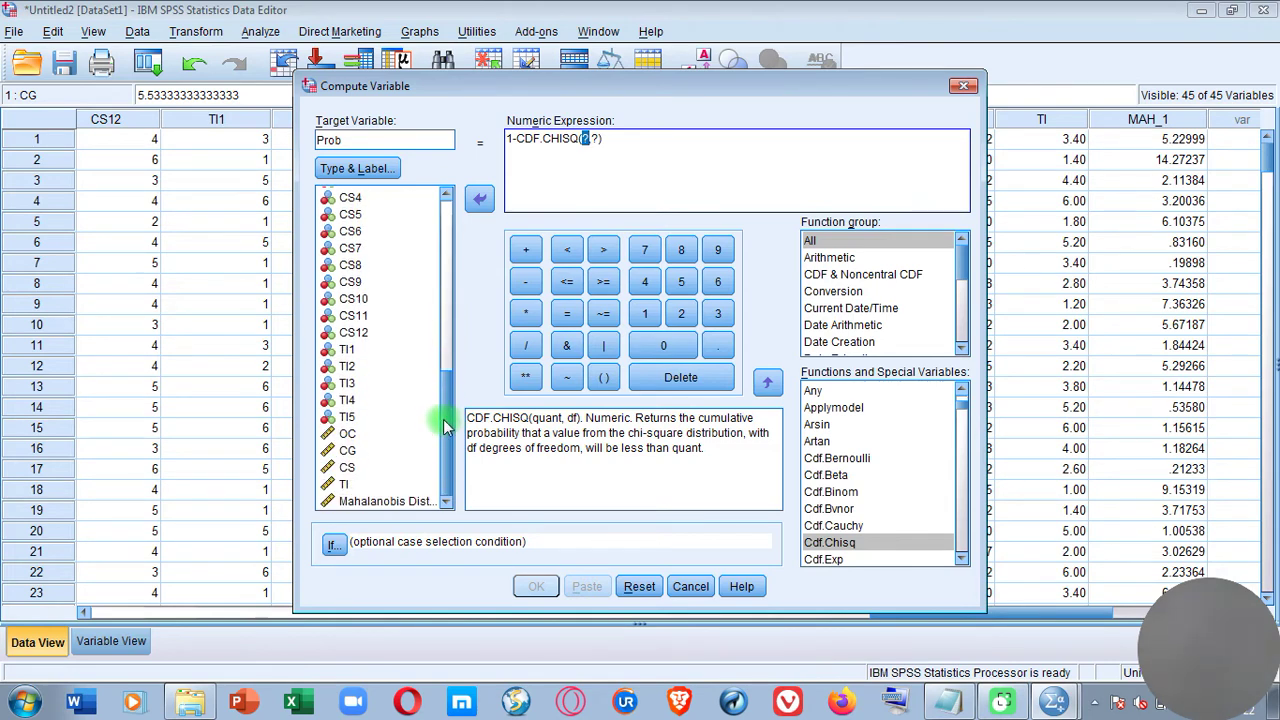
pyautogui.doubleClick(408, 504)
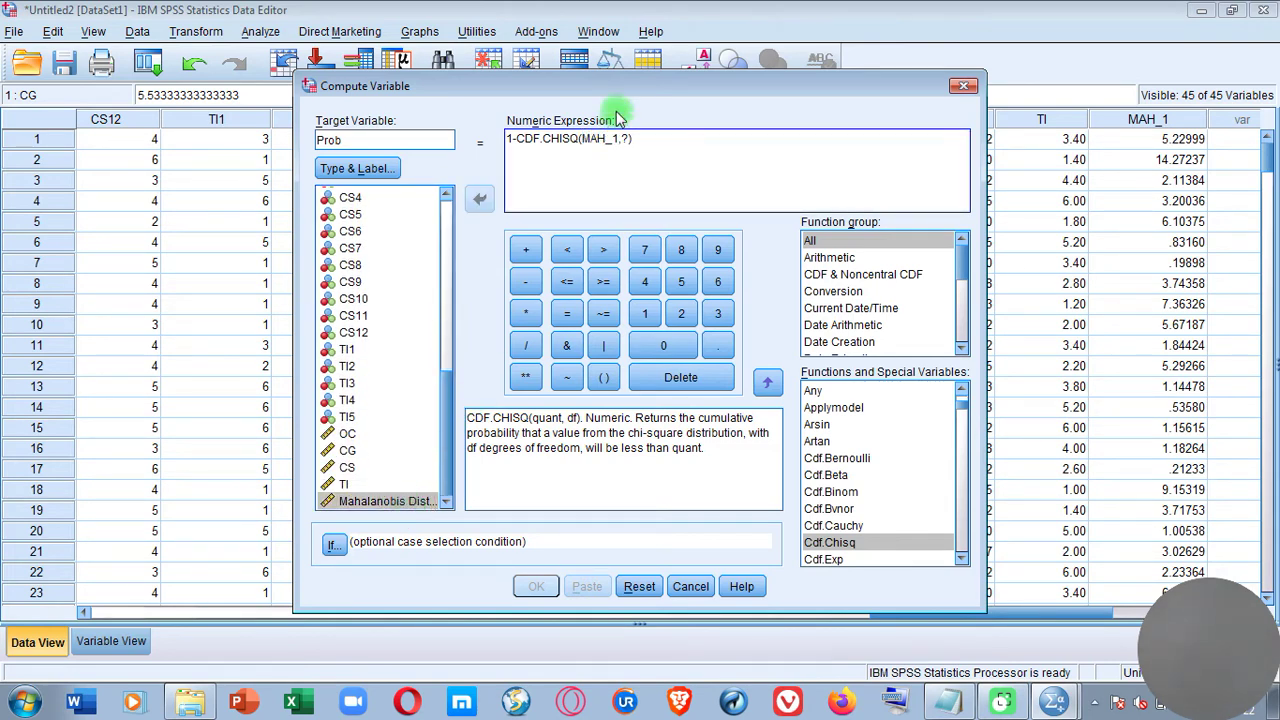
pyautogui.doubleClick(624, 140)
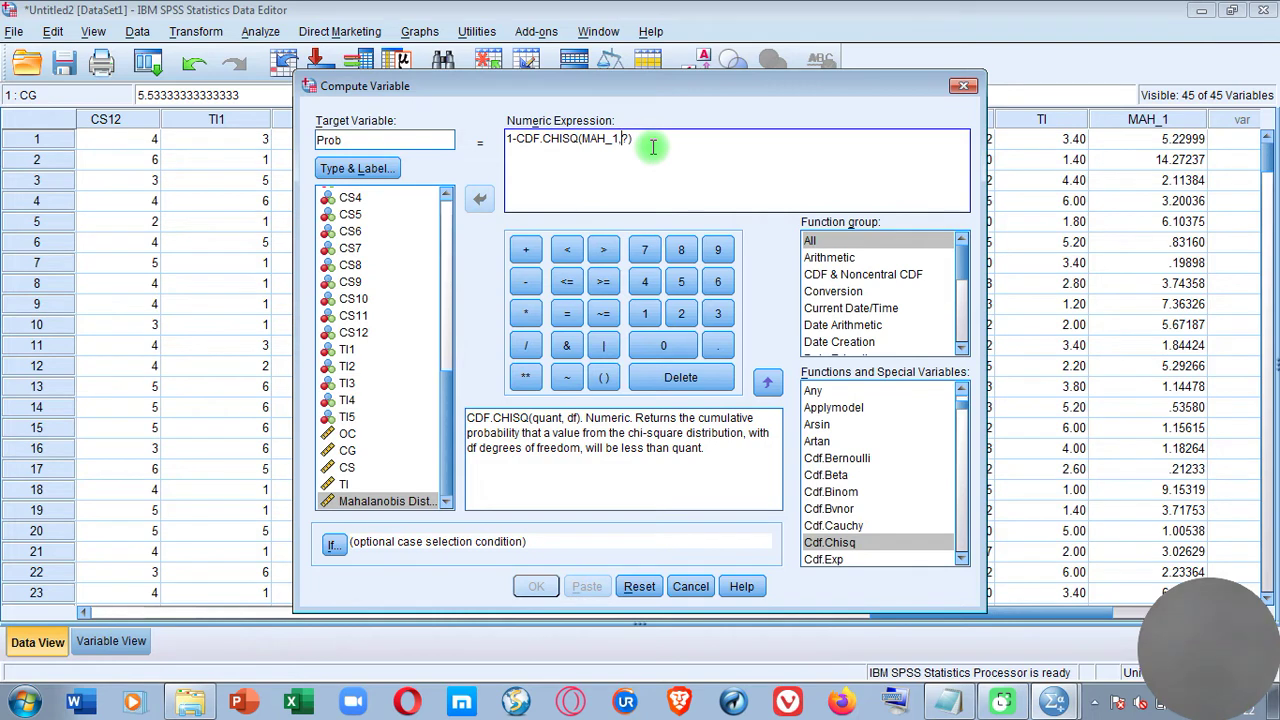
pyautogui.press('Delete')
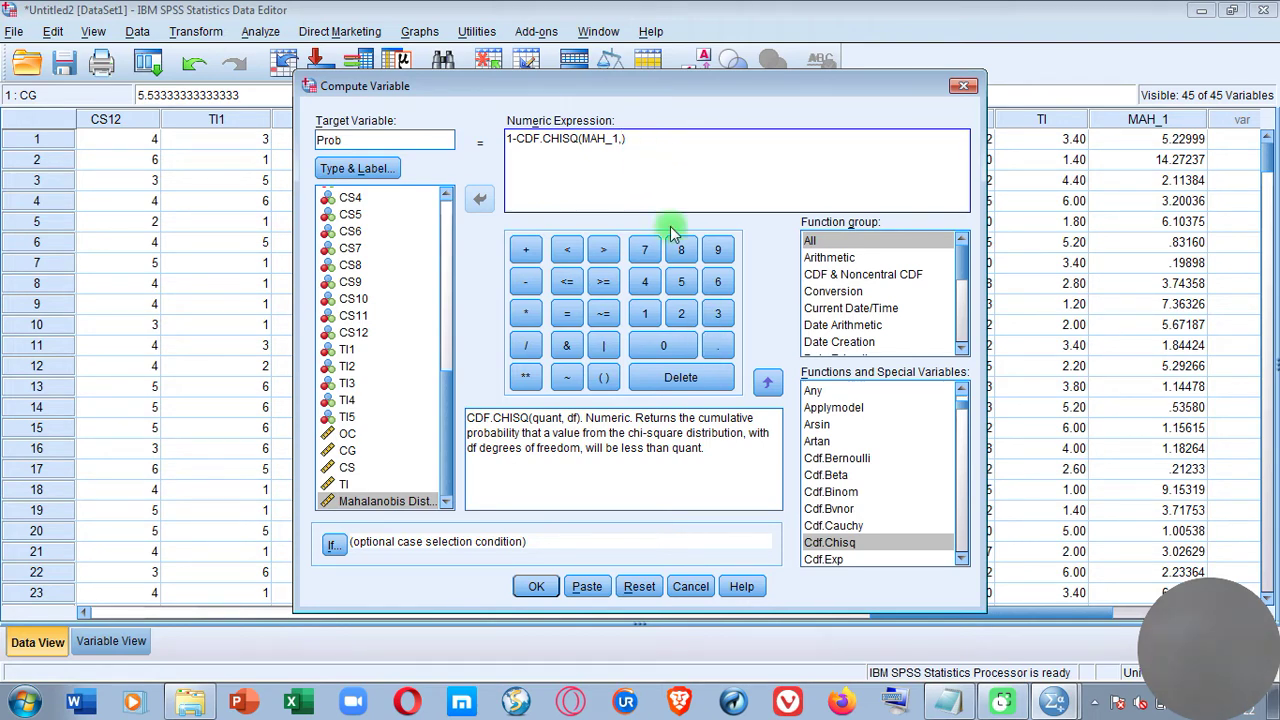
# Switch to Notepad and add the line "add mahalanobis in 1 st ? and 2nd ? will be replaced by 1-no of variables"
pyautogui.click(962, 708)
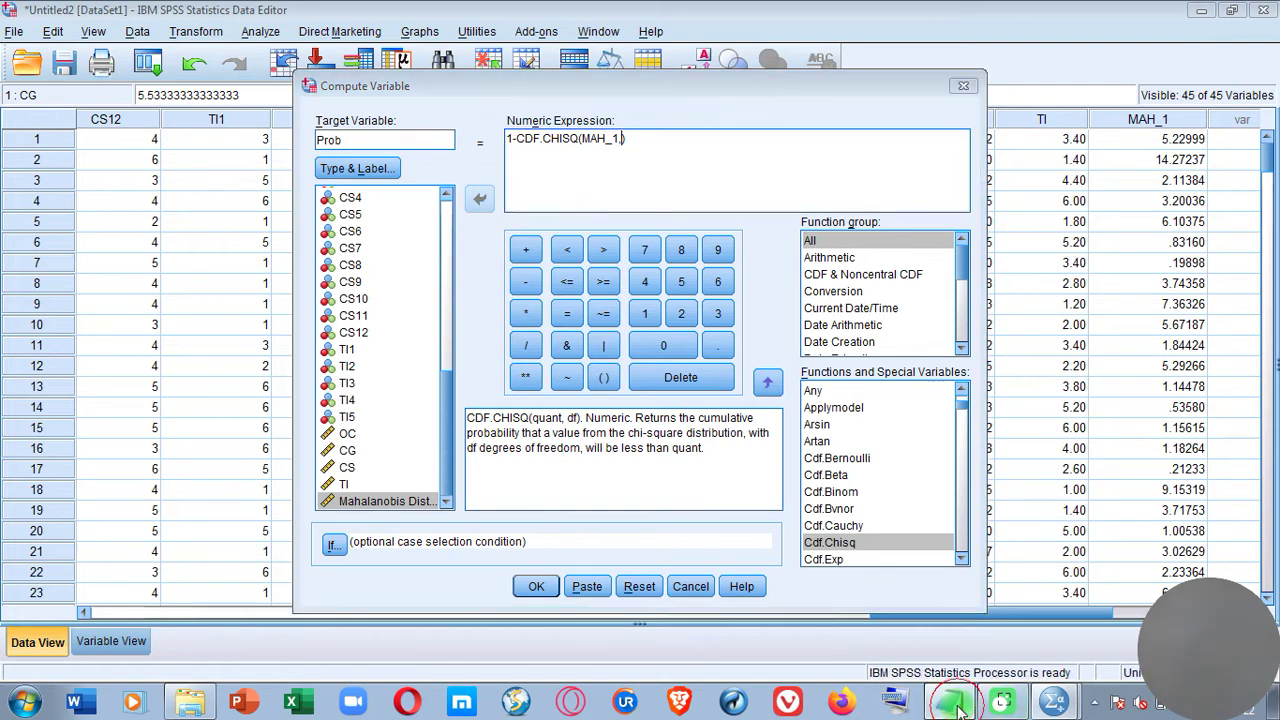
pyautogui.press('Return')
pyautogui.write('a')
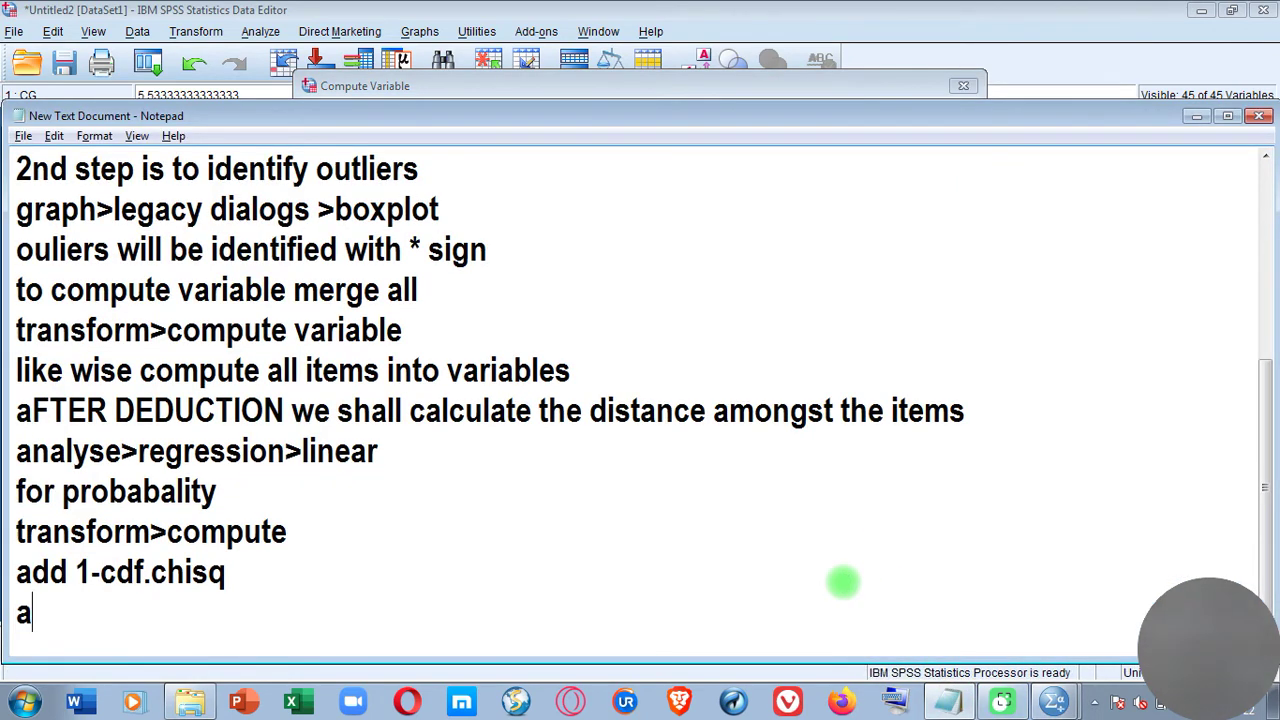
pyautogui.write('dd ma')
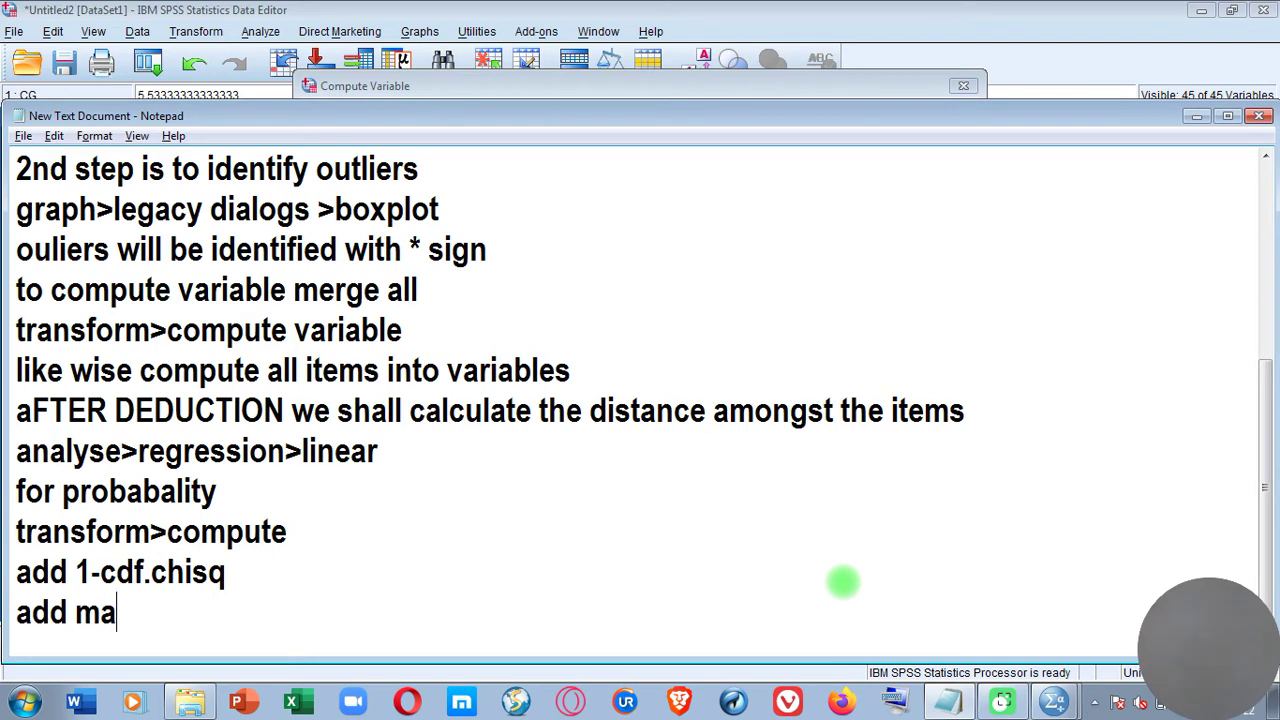
pyautogui.write('halano')
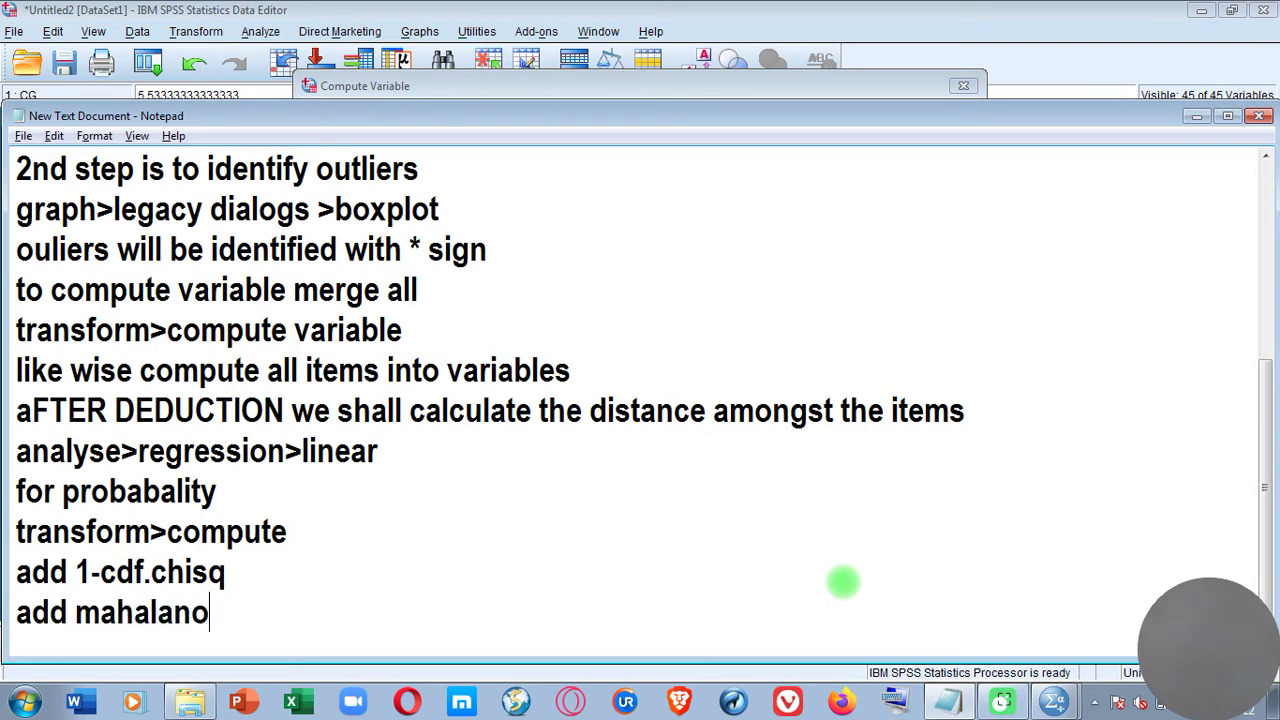
pyautogui.write('bis in ')
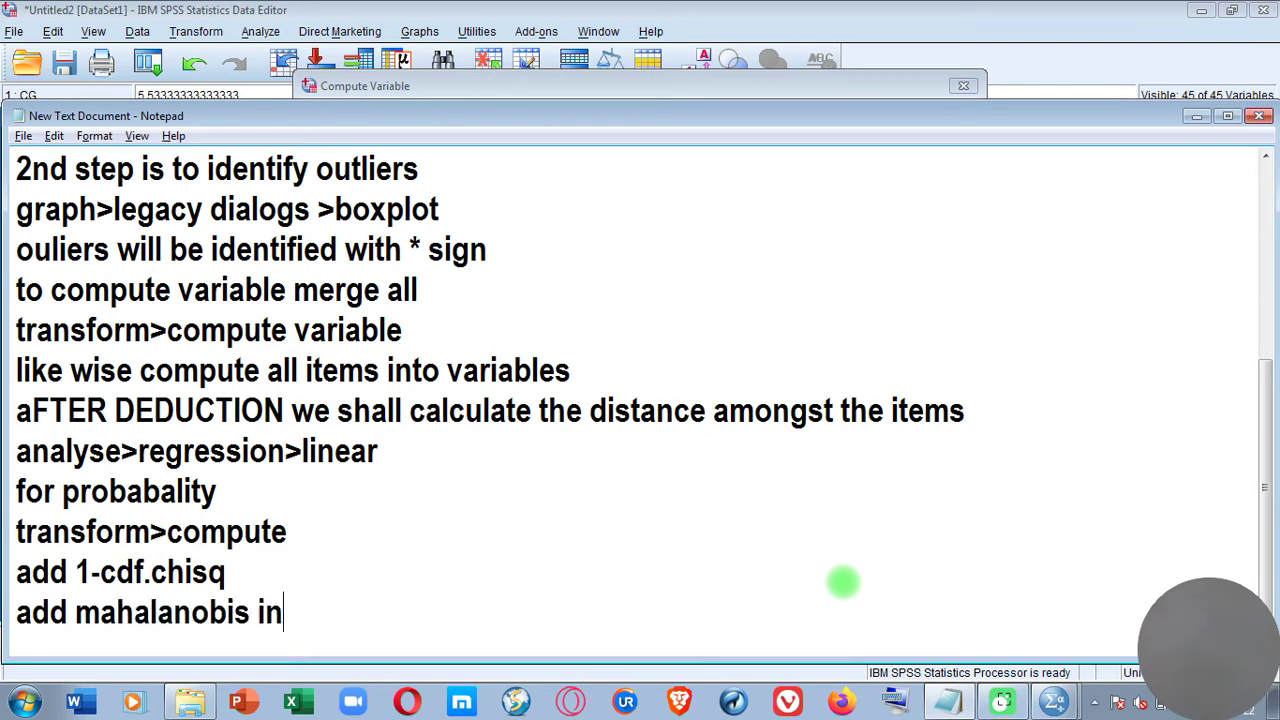
pyautogui.write('1 st ? a')
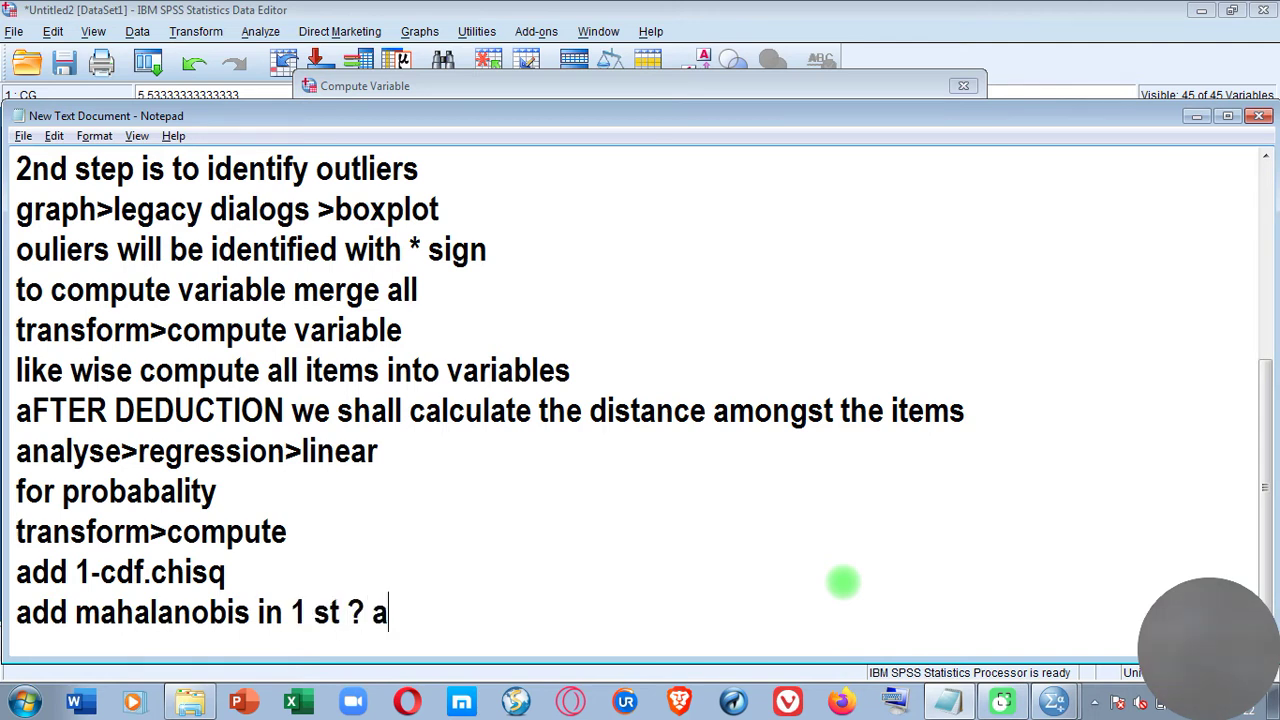
pyautogui.write('nd 2nd ')
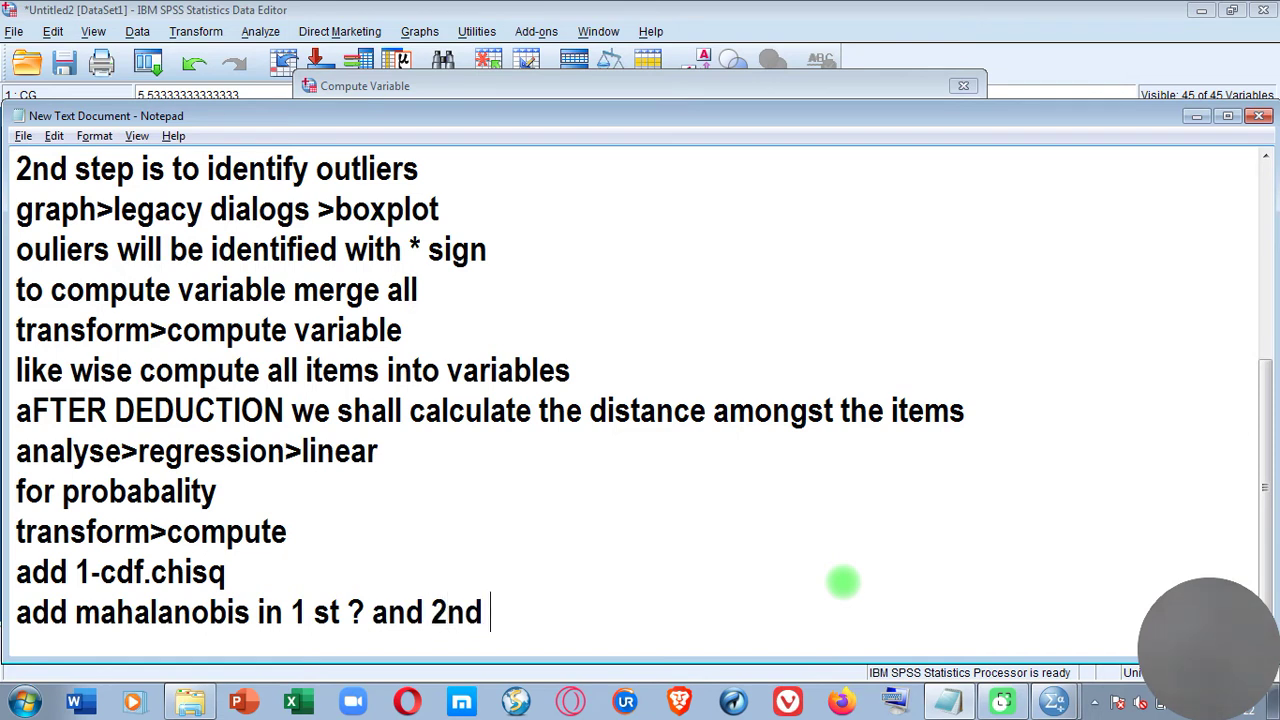
pyautogui.write('? will be replaces')
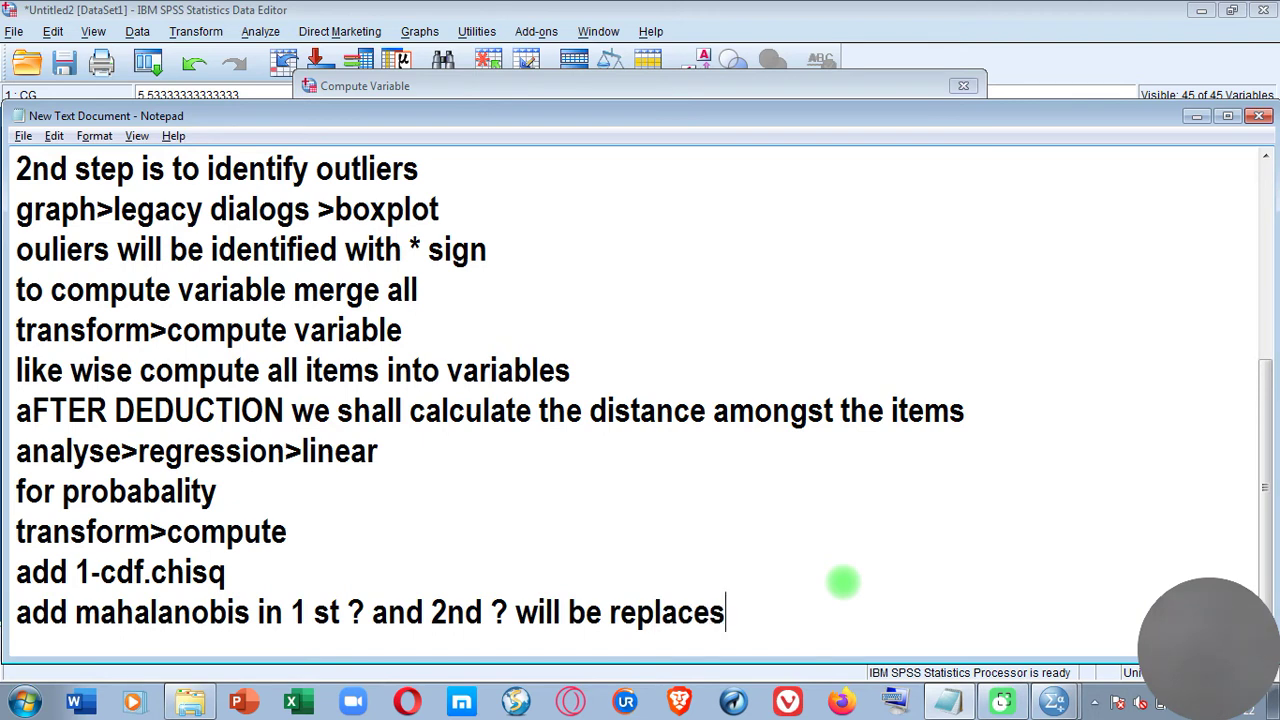
pyautogui.press('BackSpace')
pyautogui.write('d by ')
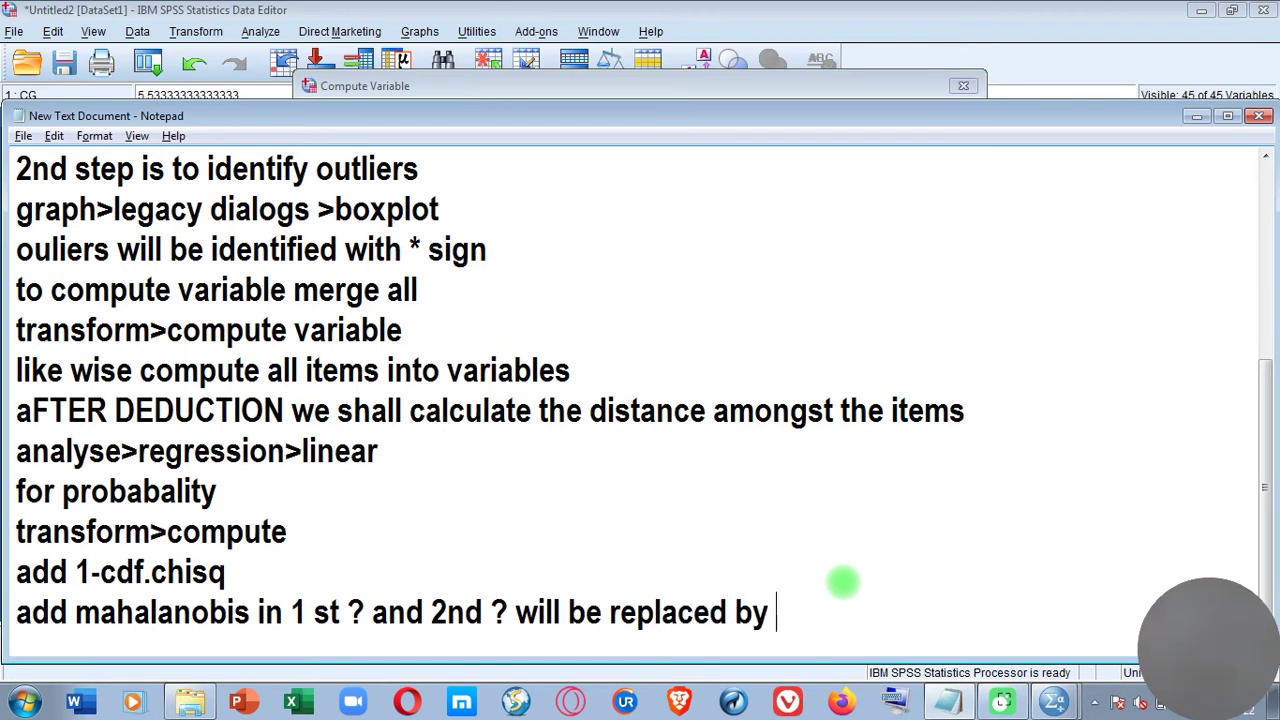
pyautogui.write('1-no of va')
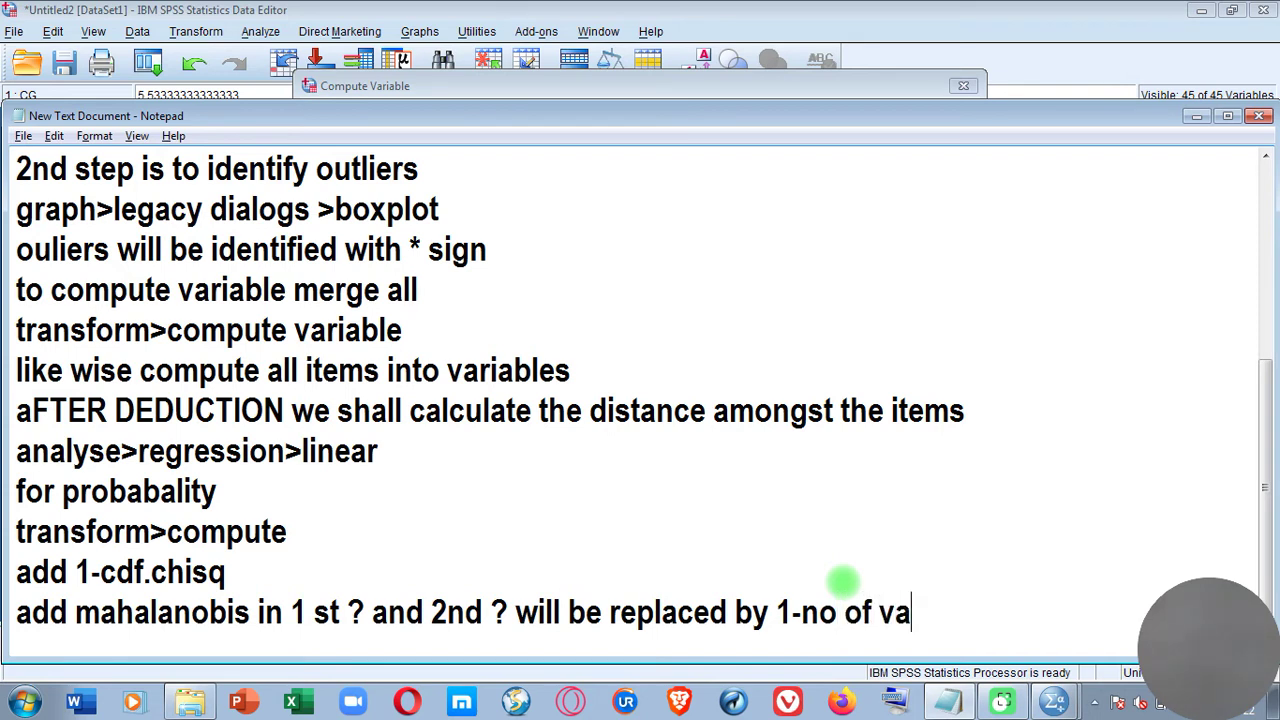
pyautogui.write('riable')
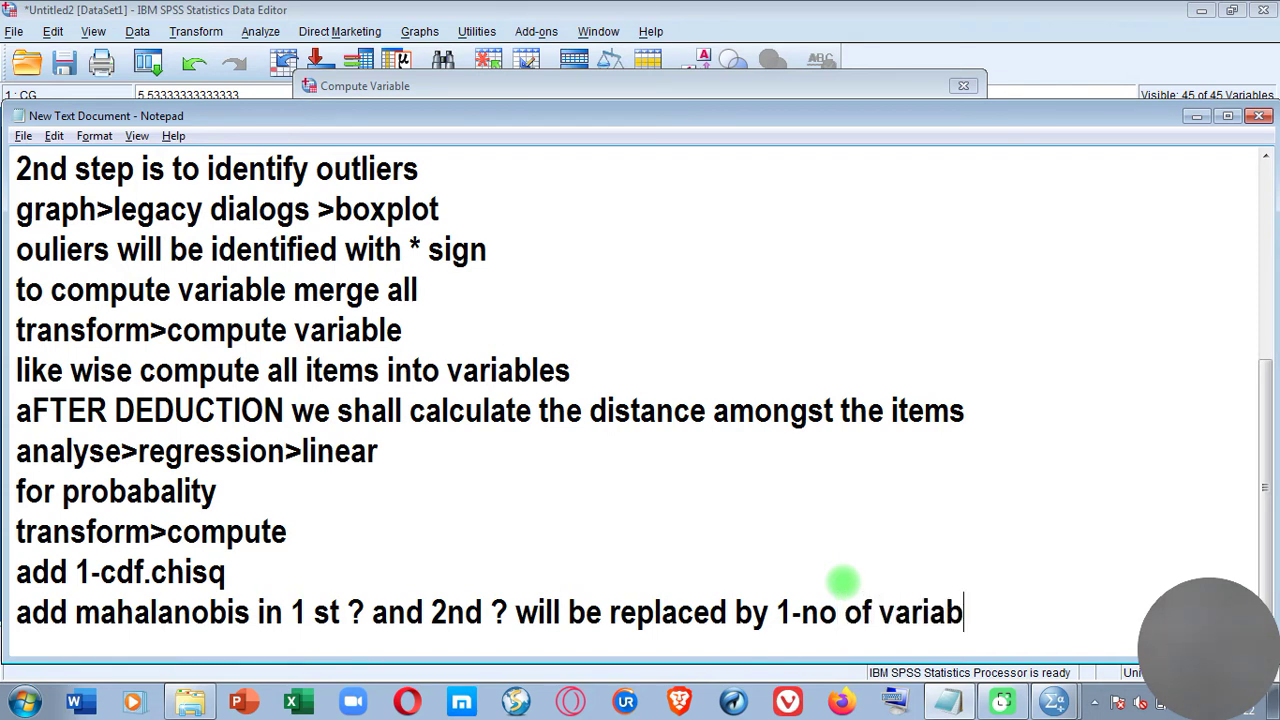
pyautogui.write('s')
# Back in SPSS, complete the expression as 1-CDF.CHISQ(MAH_1,3) and run the computation of Prob
pyautogui.hotkey('alt', 'Tab')
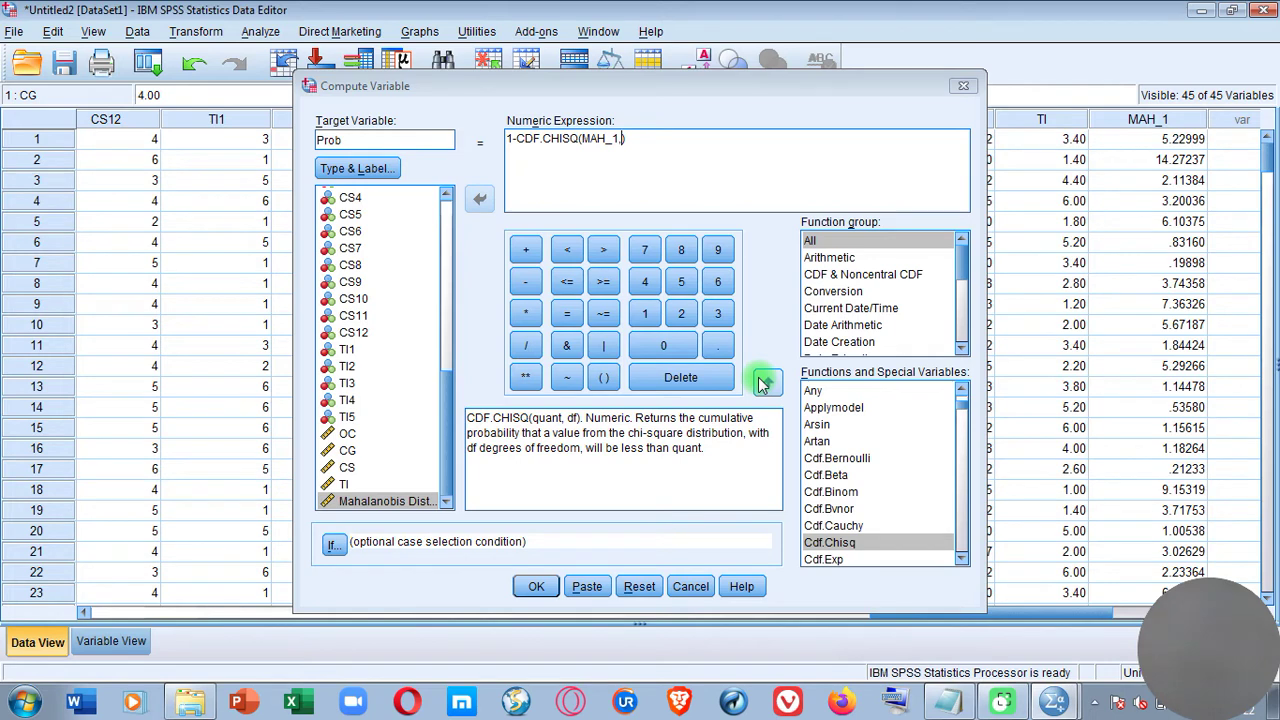
pyautogui.click(622, 138)
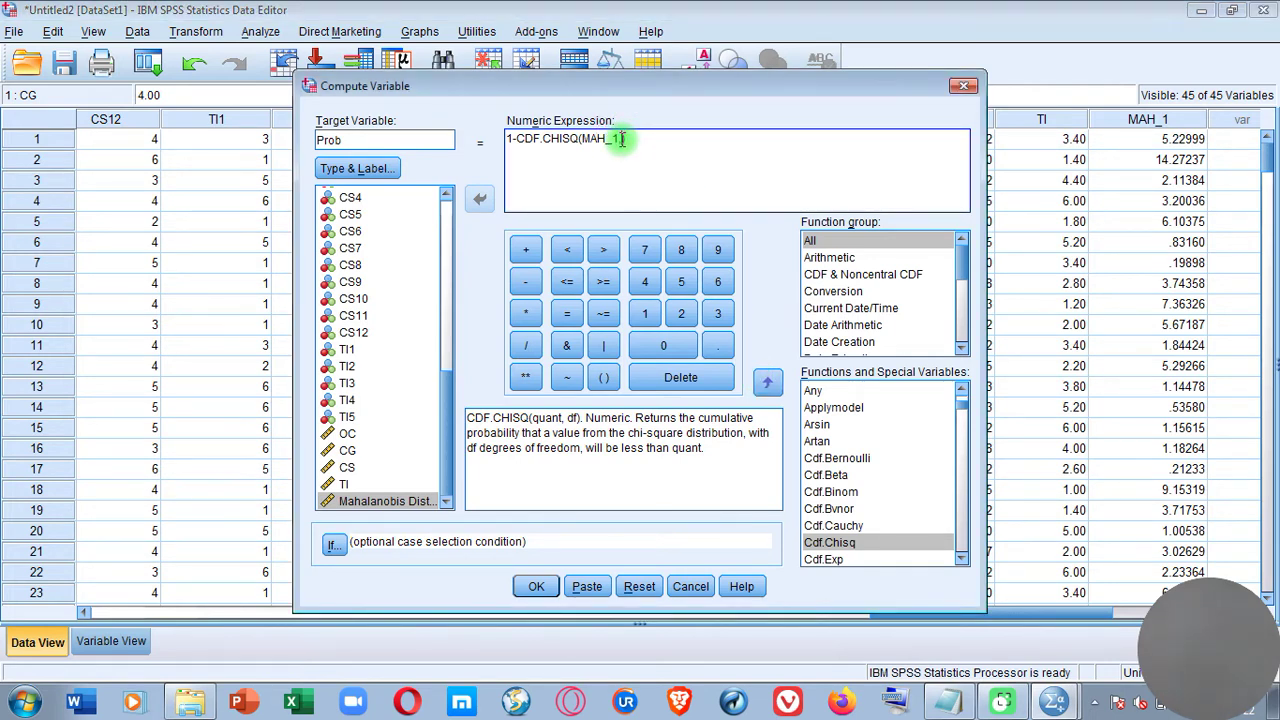
pyautogui.write('4')
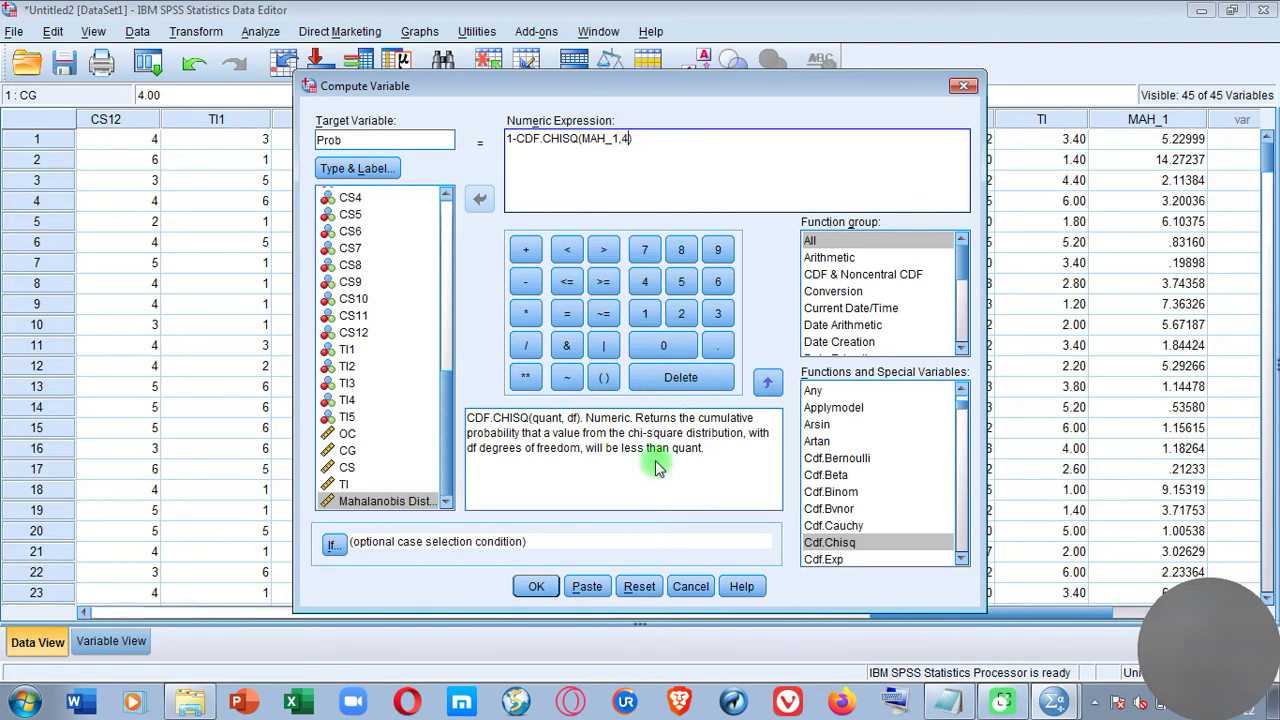
pyautogui.doubleClick(623, 140)
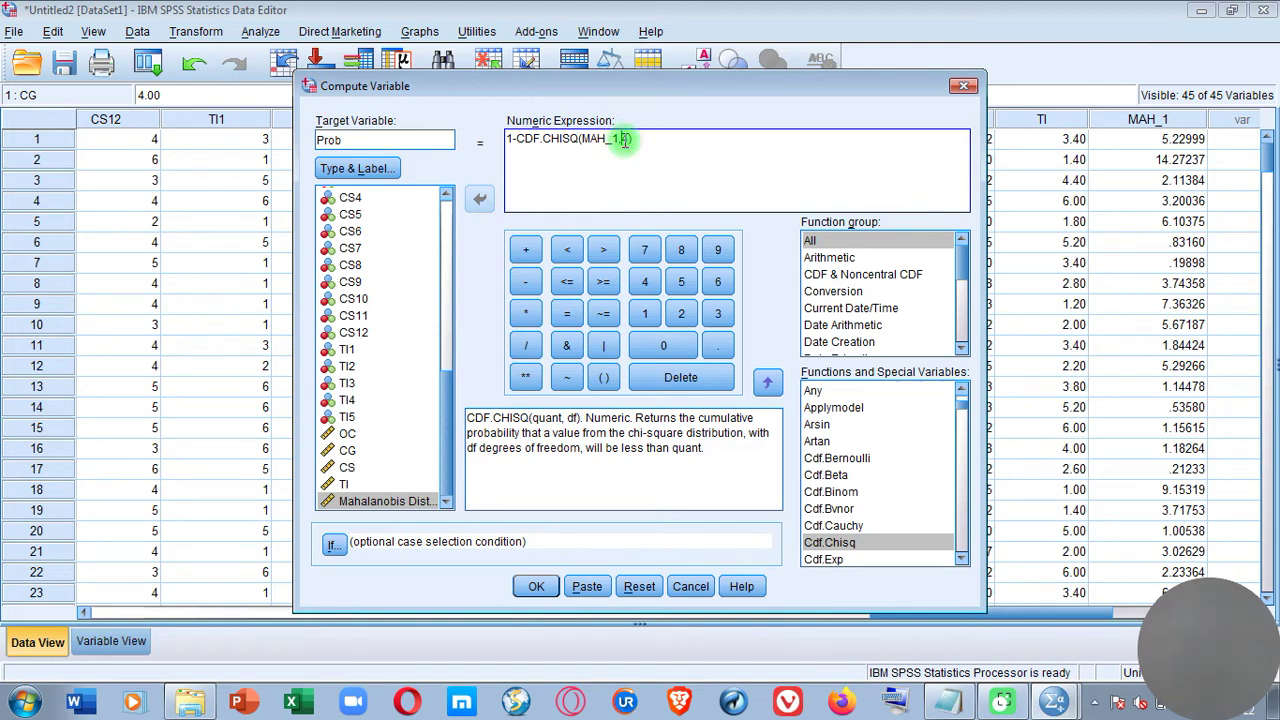
pyautogui.write('3')
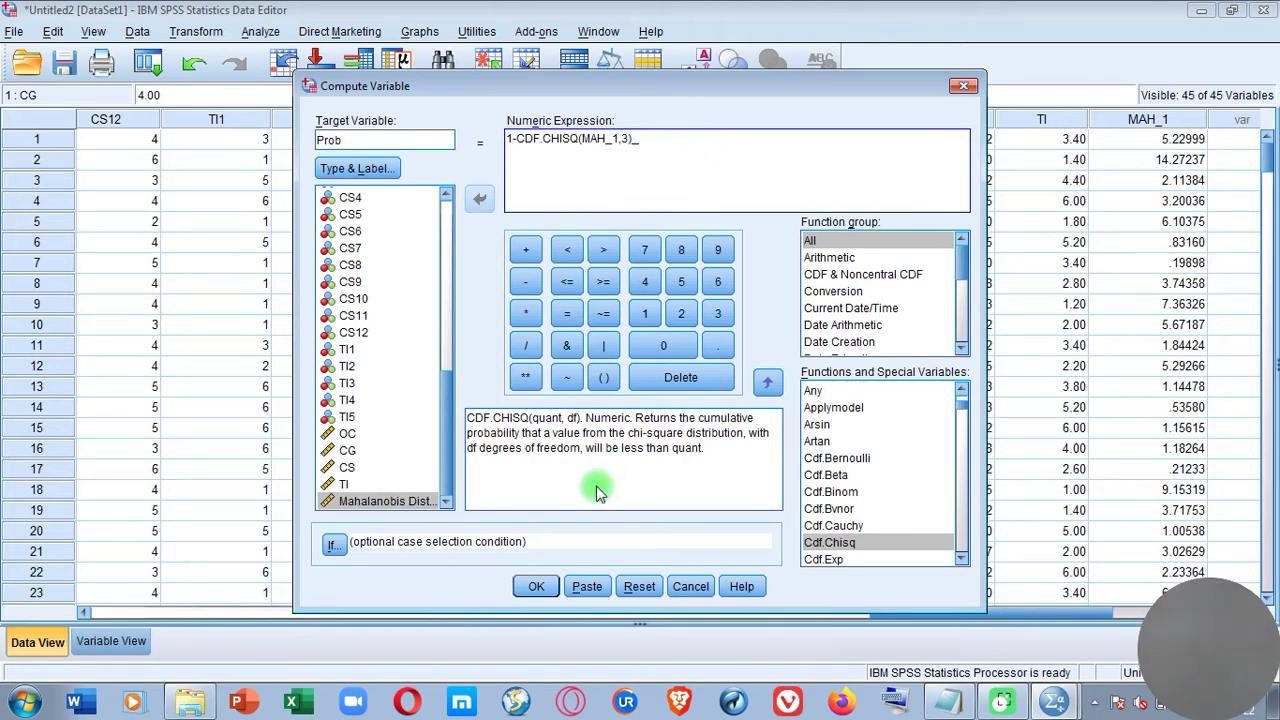
pyautogui.click(548, 586)
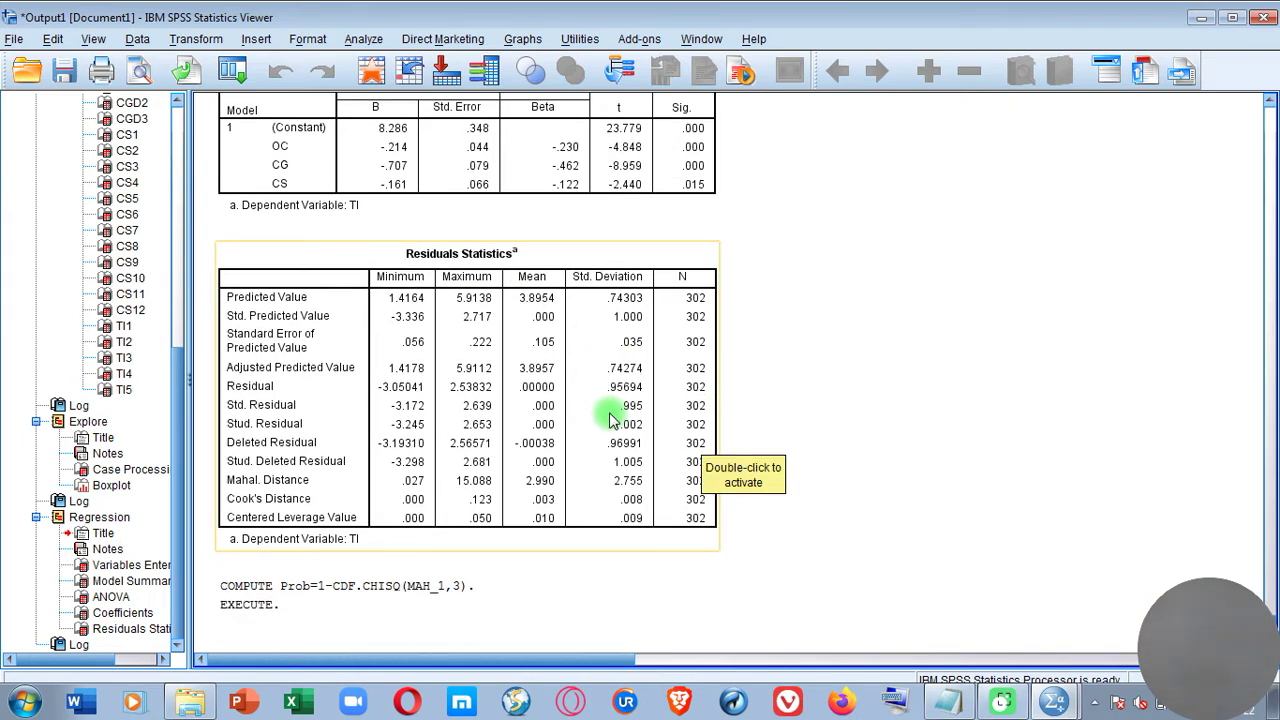
# Switch to the SPSS Data Editor and sort the cases in descending order by MAH_1 and Prob
pyautogui.click(1056, 706)
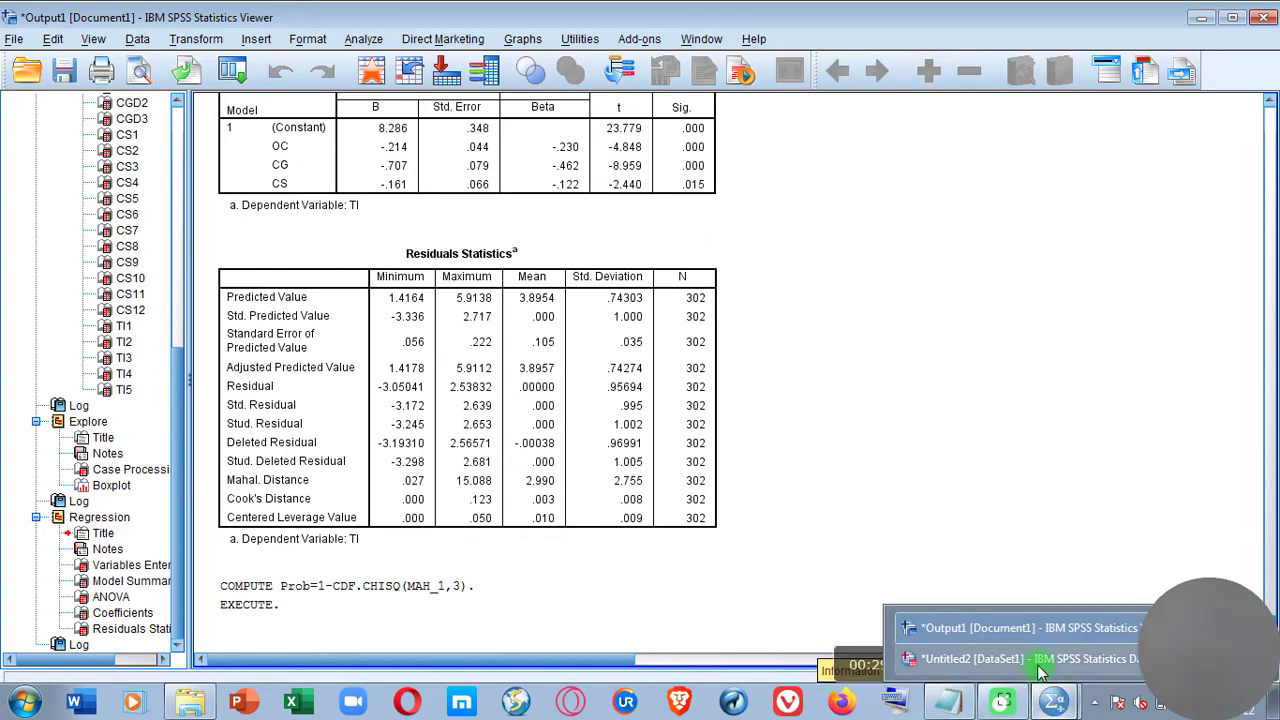
pyautogui.click(1000, 659)
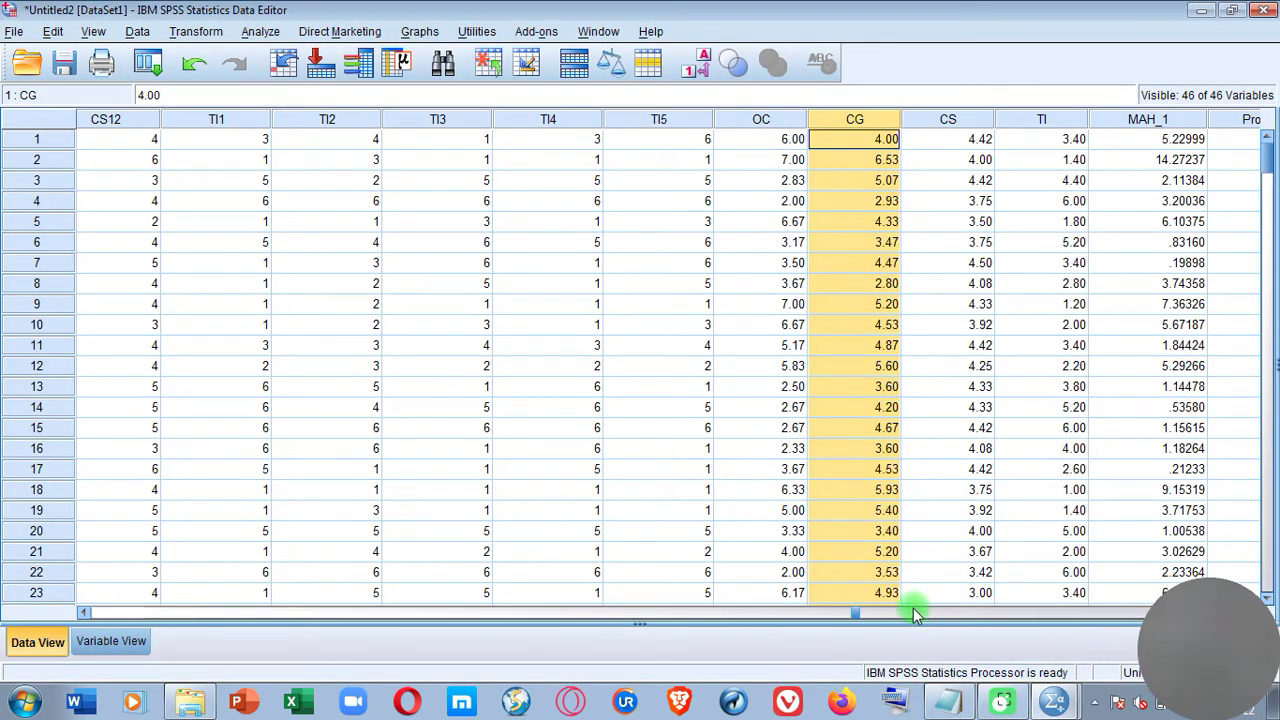
pyautogui.moveTo(860, 615); pyautogui.dragTo(1137, 663)
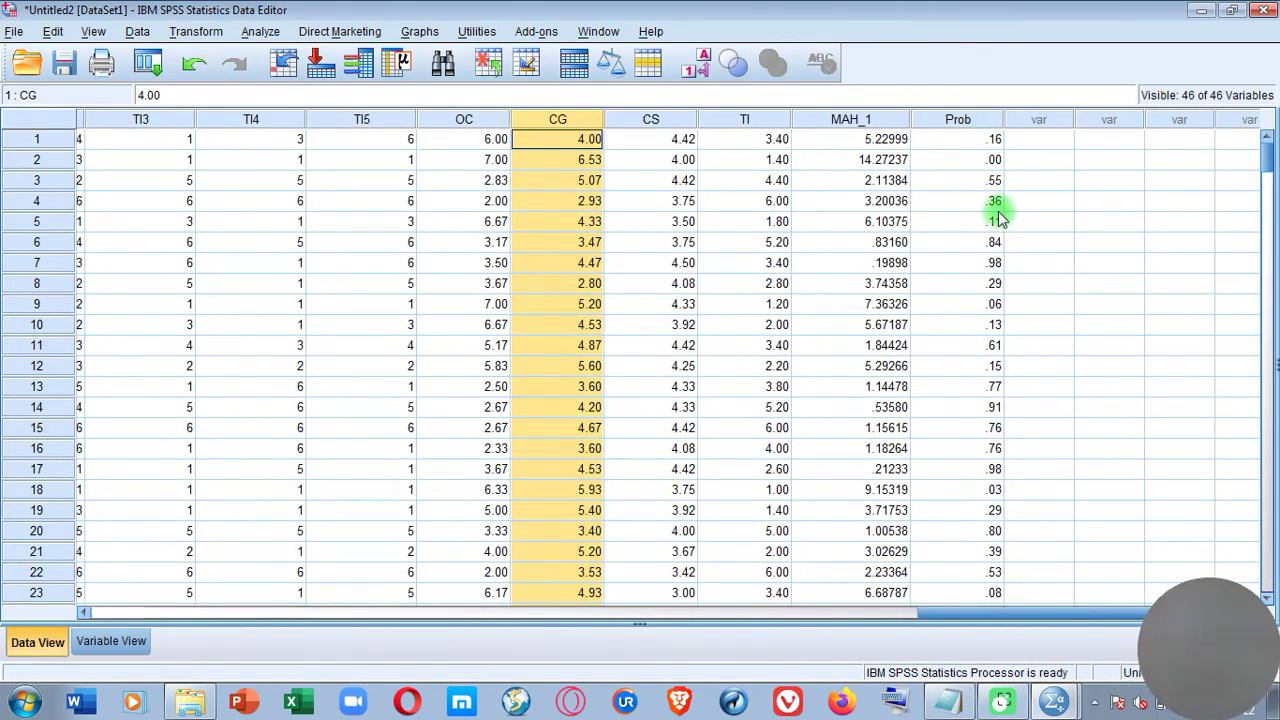
pyautogui.click(880, 119)
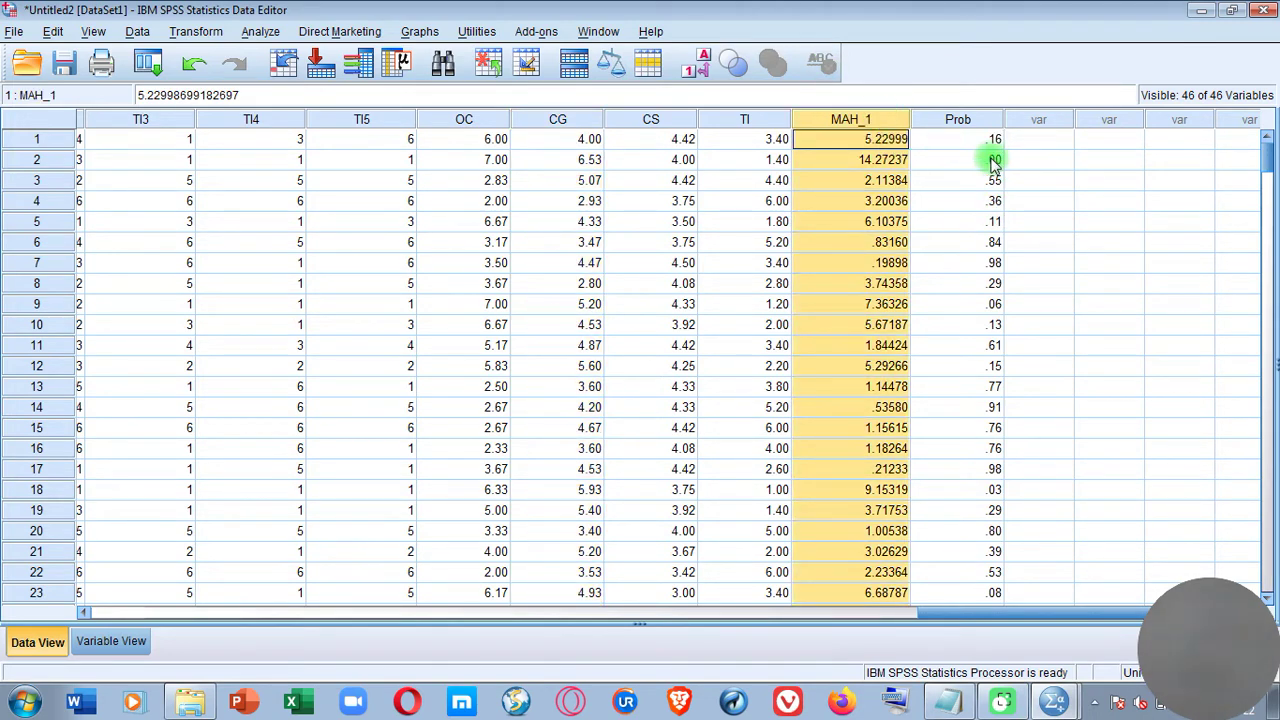
pyautogui.keyDown('shift'); pyautogui.click(975, 120); pyautogui.keyUp('shift')
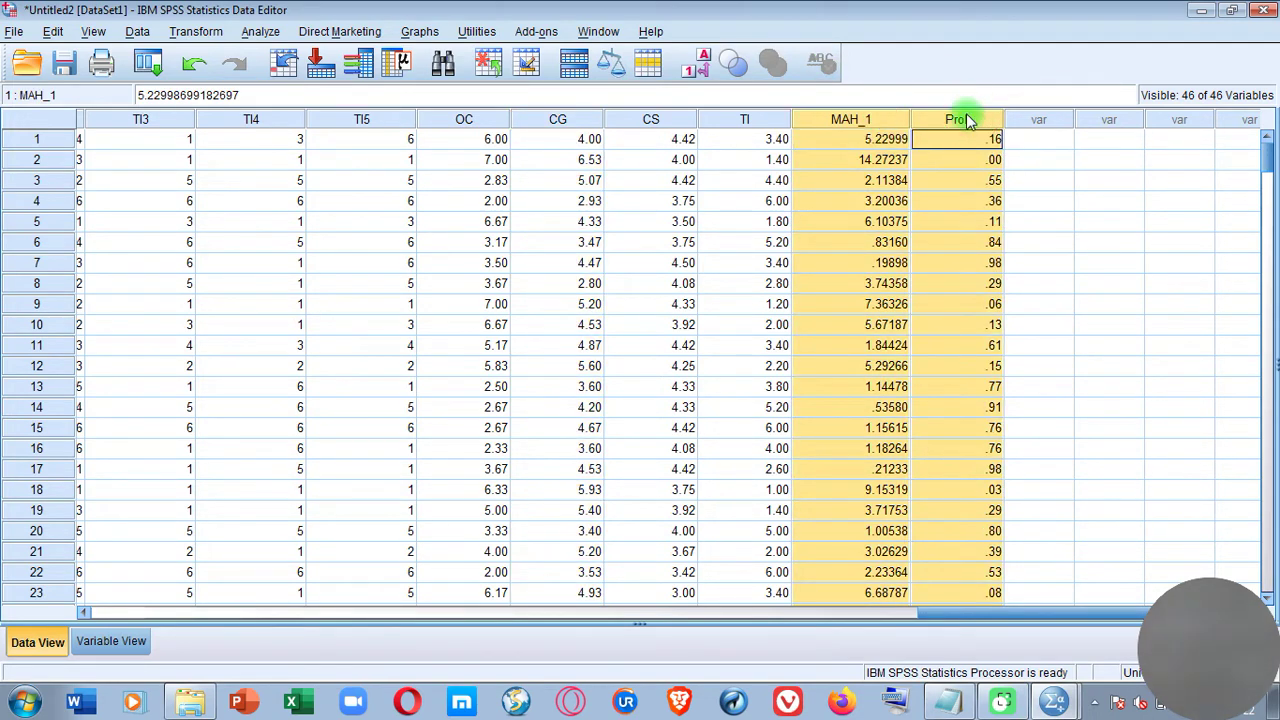
pyautogui.rightClick(894, 118)
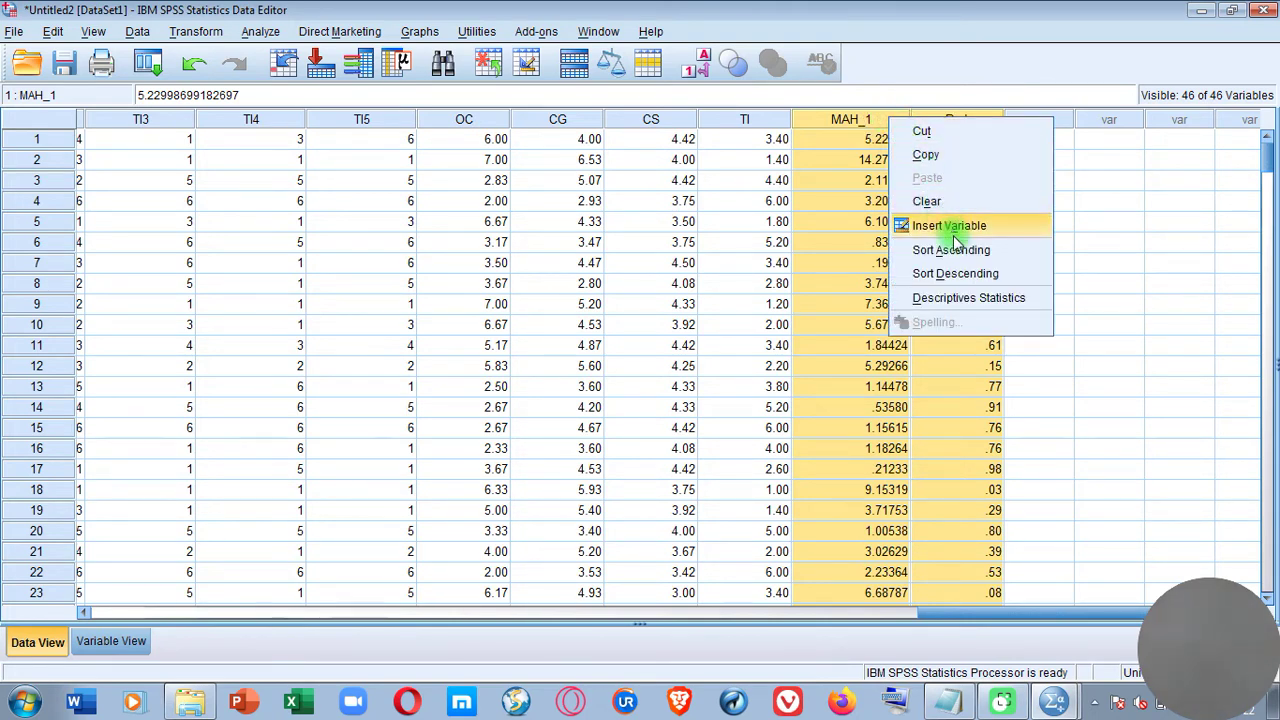
pyautogui.click(977, 282)
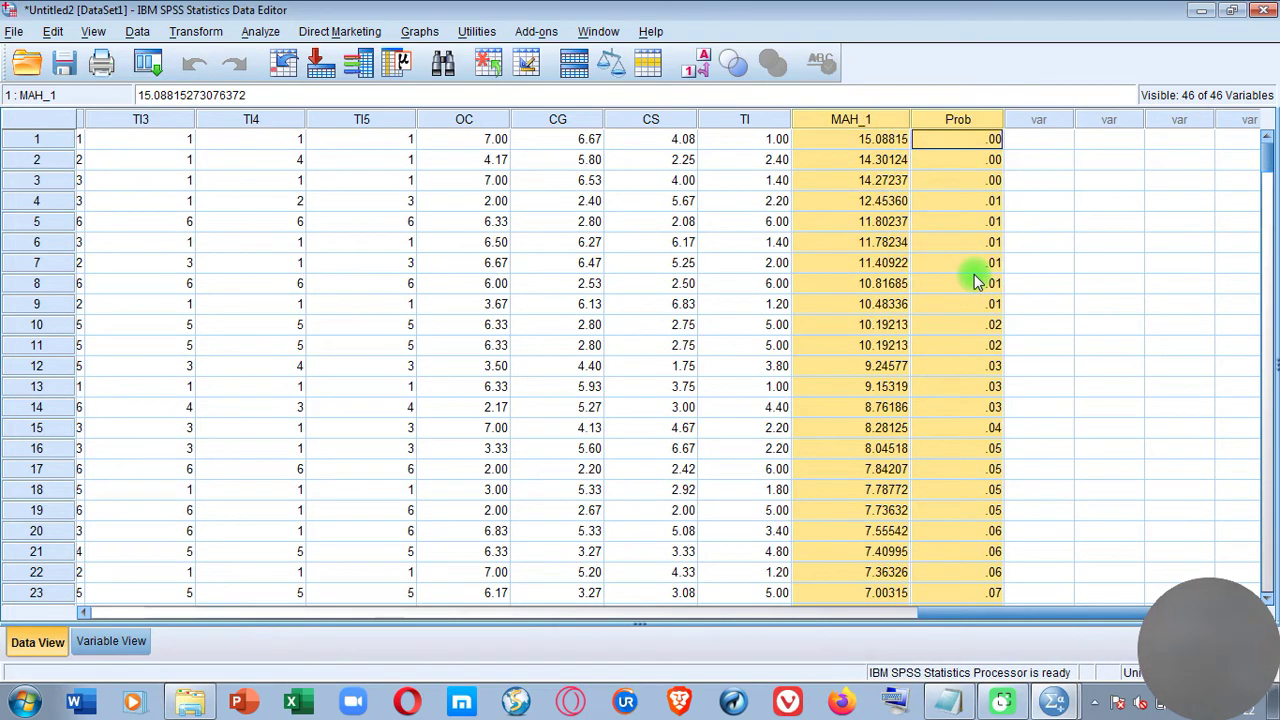
pyautogui.click(1263, 266)
pyautogui.click(1263, 266)
pyautogui.click(1266, 200)
pyautogui.moveTo(1268, 200); pyautogui.dragTo(1266, 143)
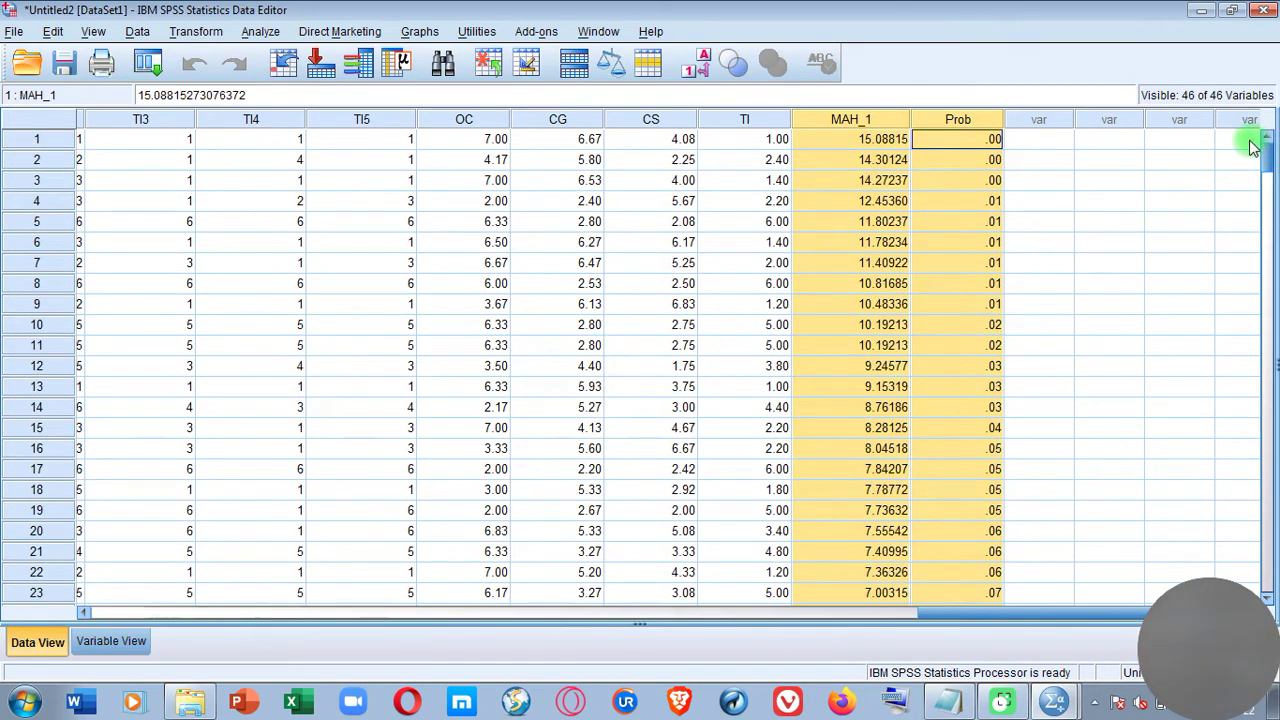
pyautogui.click(1110, 244)
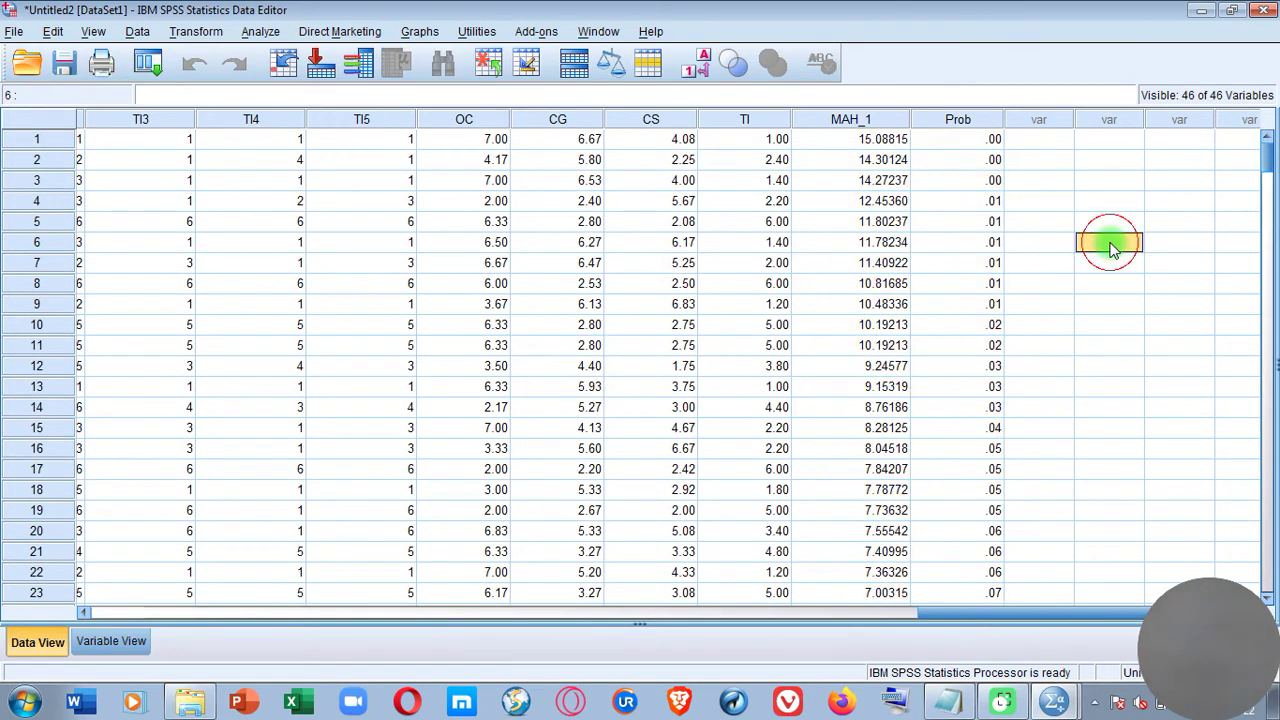
pyautogui.click(898, 140)
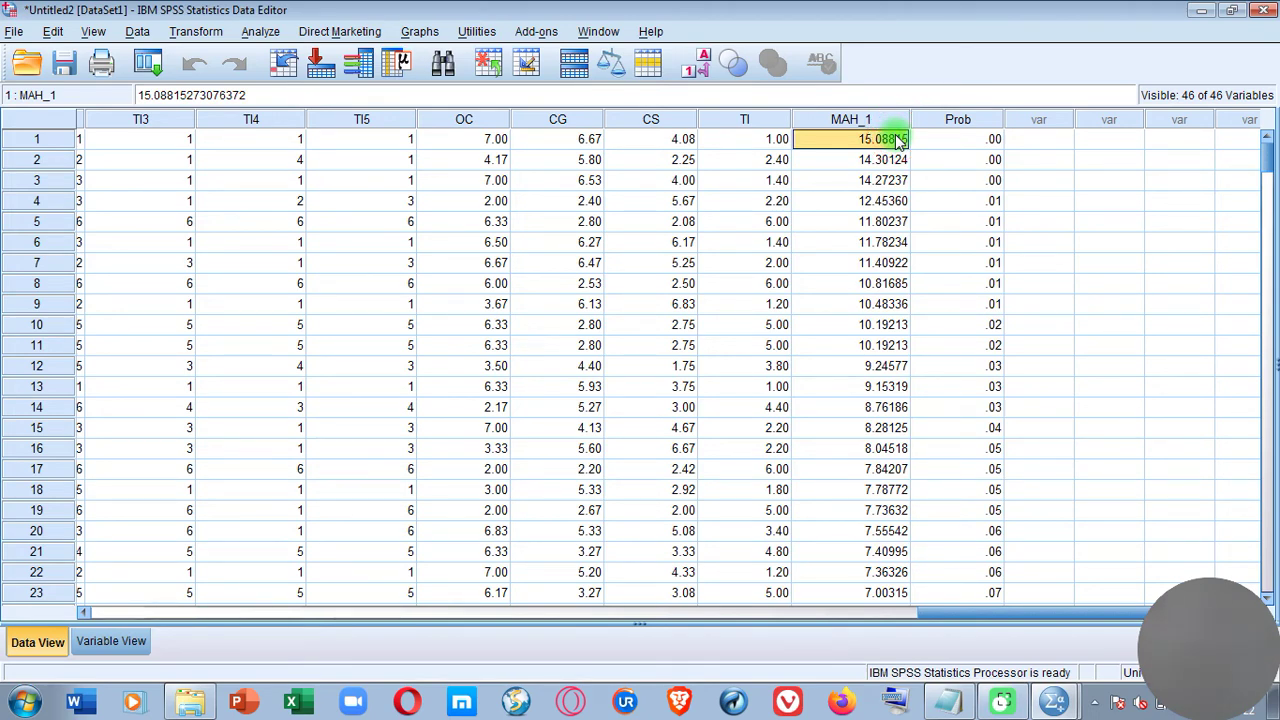
pyautogui.hotkey('shift', 'Down')
pyautogui.hotkey('shift', 'Down')
pyautogui.hotkey('shift', 'Down')
pyautogui.hotkey('shift', 'Down')
pyautogui.hotkey('shift', 'Down')
pyautogui.hotkey('shift', 'Down')
pyautogui.hotkey('shift', 'Down')
pyautogui.hotkey('shift', 'Down')
pyautogui.hotkey('shift', 'Down')
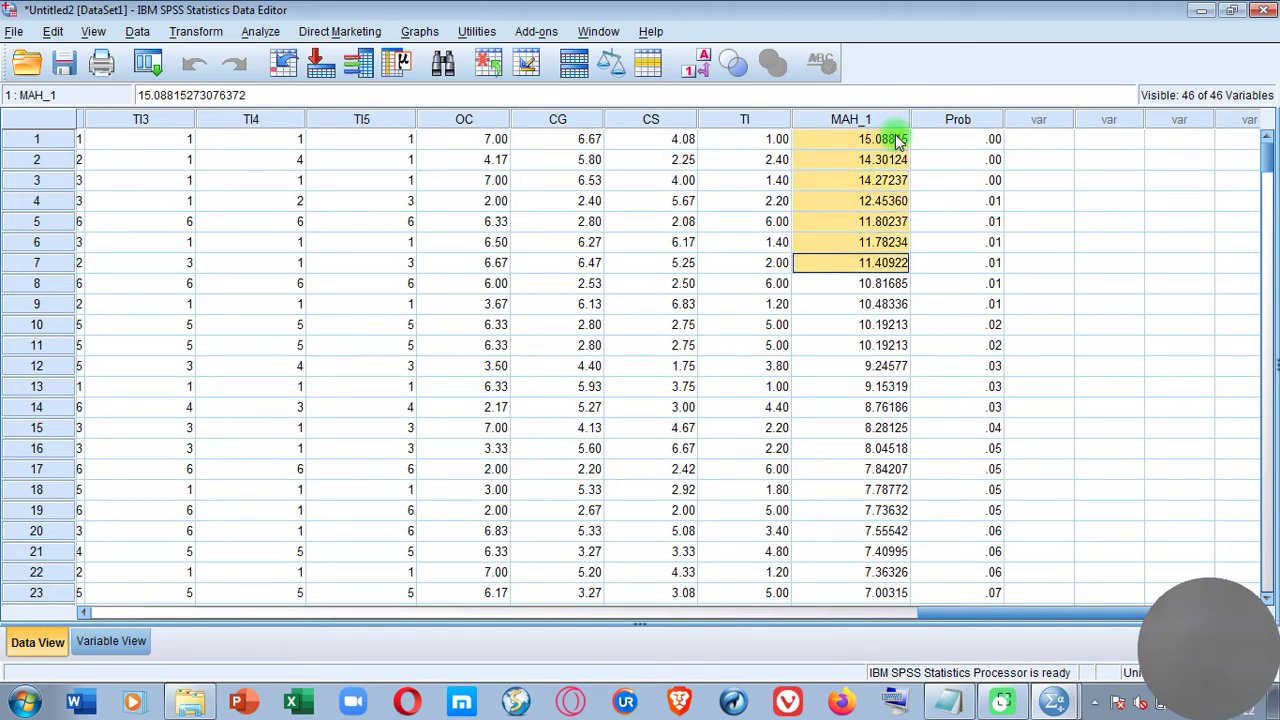
pyautogui.hotkey('shift', 'Down')
pyautogui.hotkey('shift', 'Down')
pyautogui.hotkey('shift', 'Down')
pyautogui.hotkey('shift', 'Down')
pyautogui.hotkey('shift', 'Down')
pyautogui.hotkey('shift', 'Down')
pyautogui.hotkey('shift', 'Down')
pyautogui.hotkey('shift', 'Down')
pyautogui.hotkey('shift', 'Down')
pyautogui.hotkey('shift', 'Down')
pyautogui.hotkey('shift', 'Down')
pyautogui.hotkey('shift', 'Down')
pyautogui.hotkey('shift', 'Down')
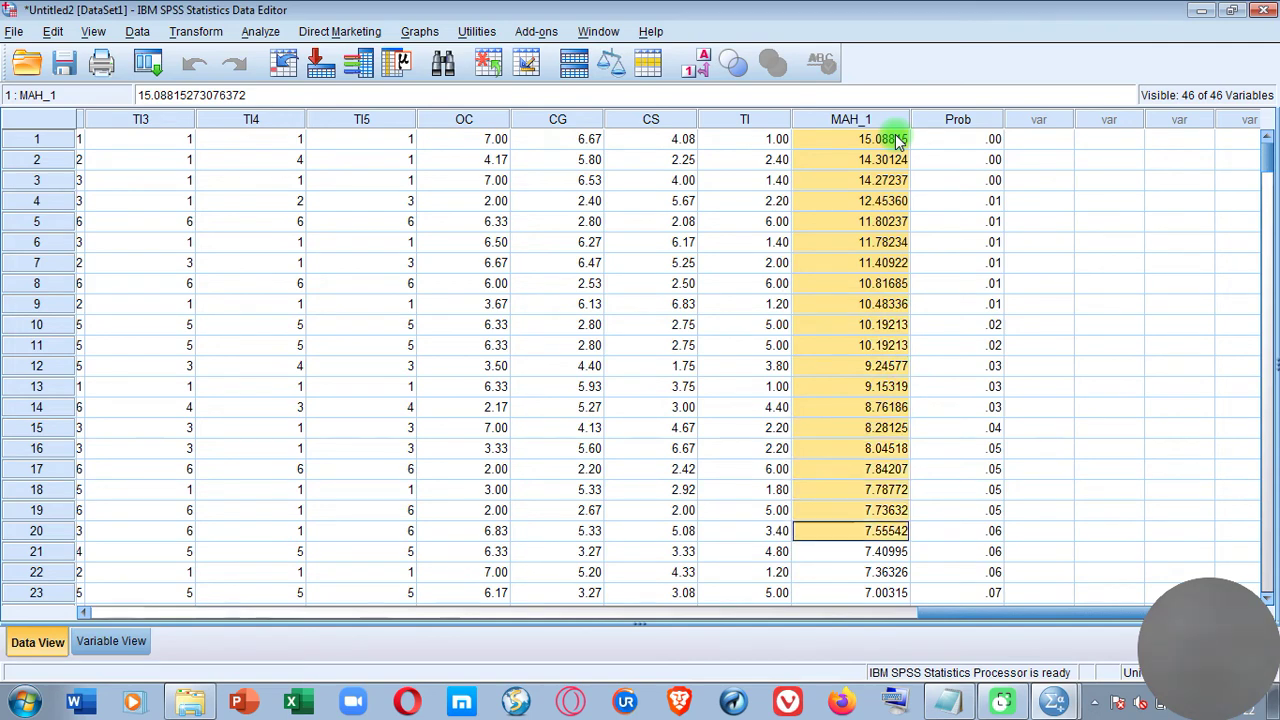
pyautogui.hotkey('shift', 'Down')
pyautogui.hotkey('shift', 'Down')
pyautogui.hotkey('shift', 'Down')
pyautogui.hotkey('shift', 'Down')
pyautogui.hotkey('shift', 'Up')
pyautogui.hotkey('shift', 'Up')
pyautogui.hotkey('shift', 'Up')
pyautogui.hotkey('shift', 'Up')
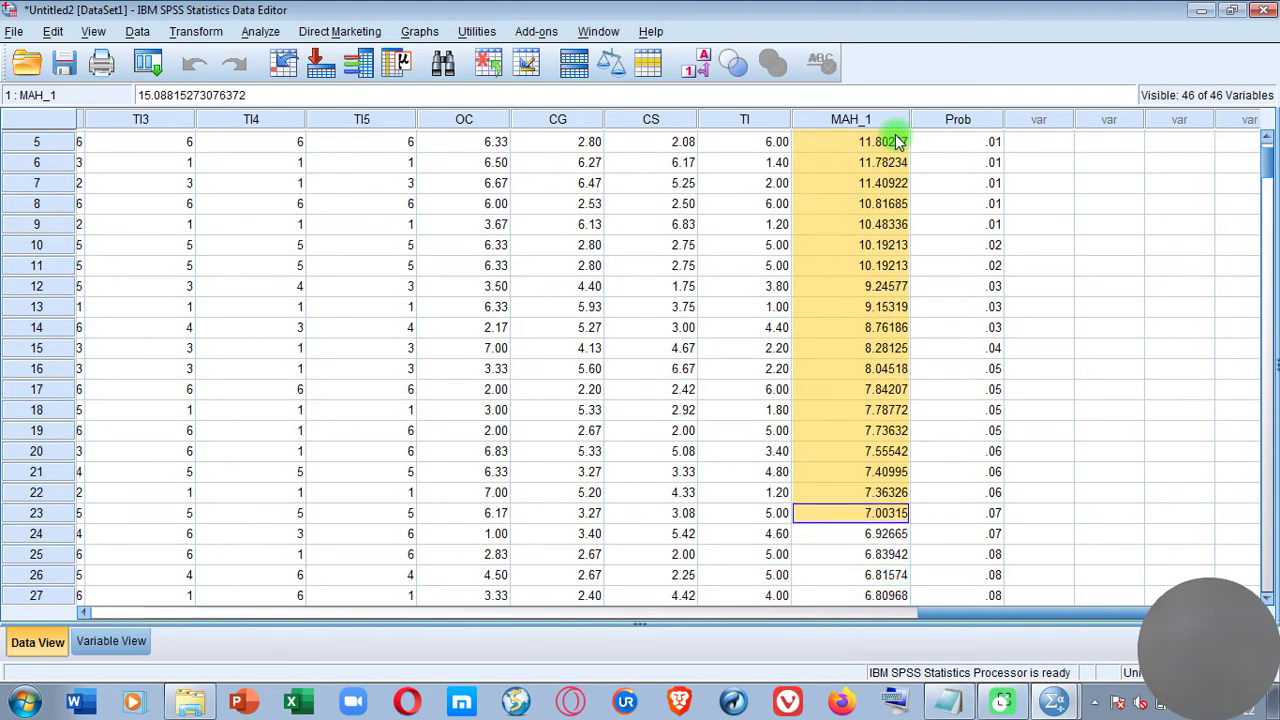
pyautogui.hotkey('shift', 'Right')
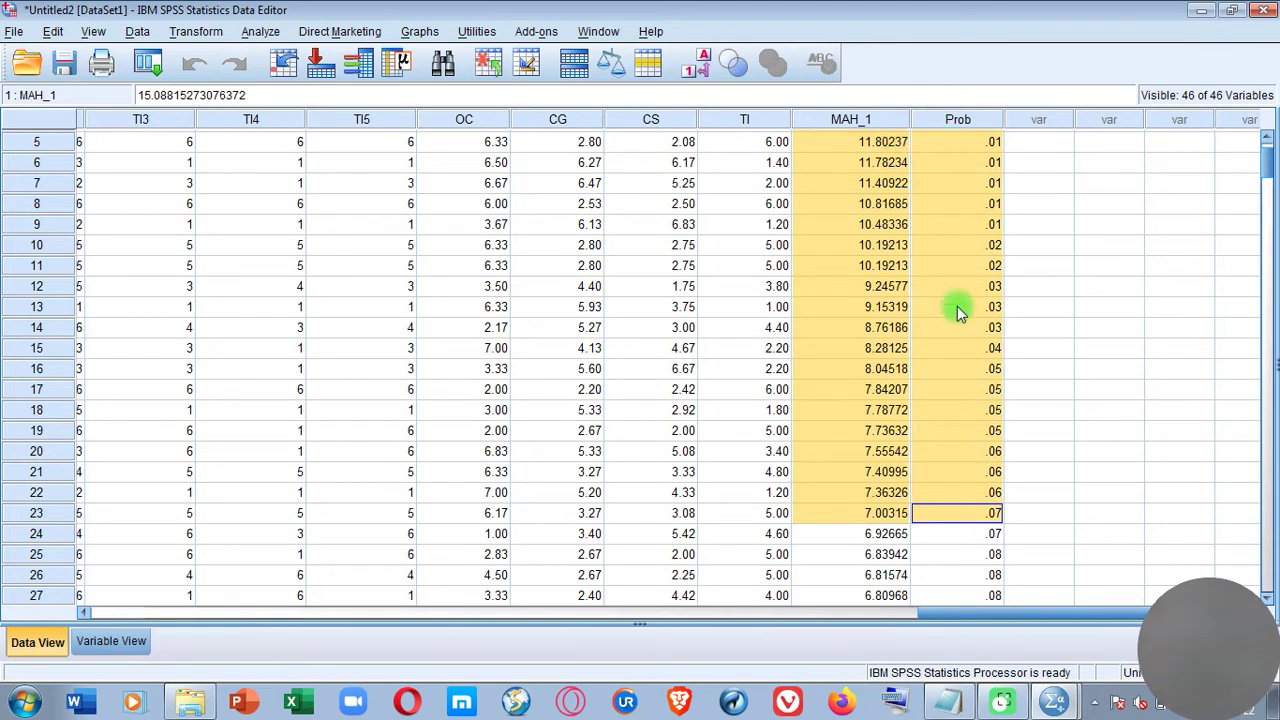
# Cut cases 5 through 23 across all variables, from Prob back to CASEID, out of the sorted dataset
pyautogui.click(986, 145)
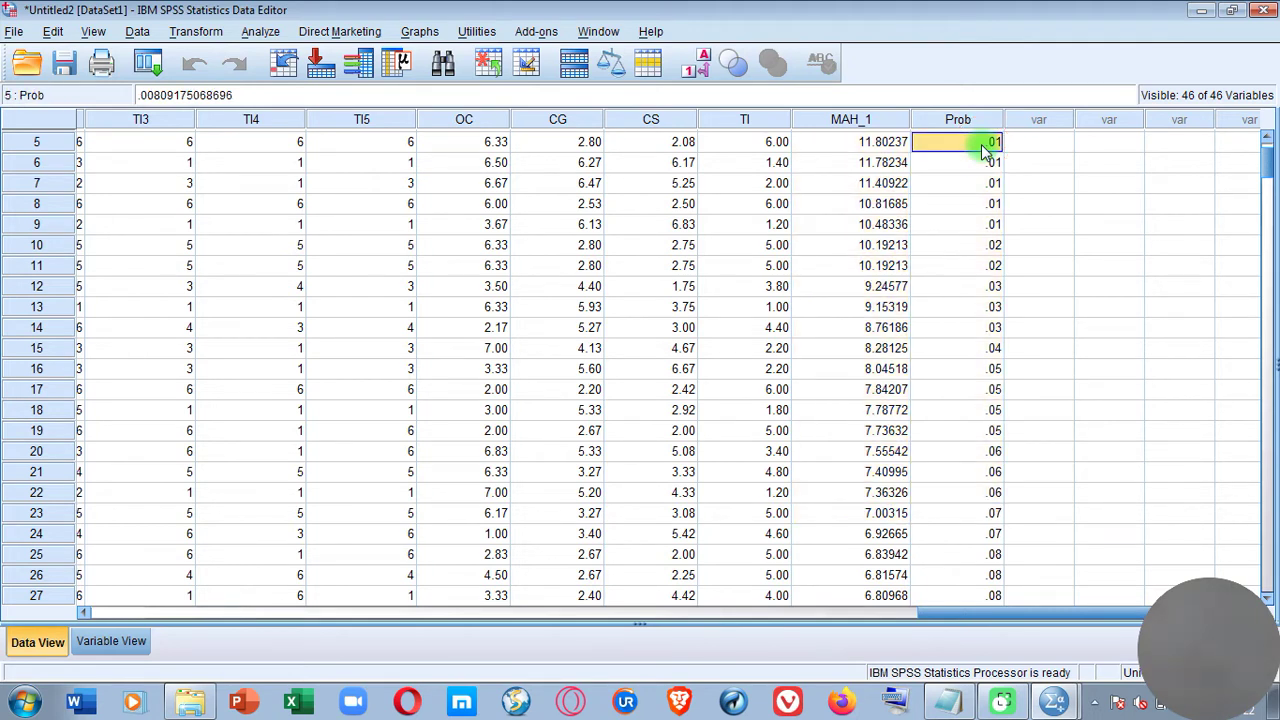
pyautogui.hotkey('shift', 'Down')
pyautogui.hotkey('shift', 'Down')
pyautogui.hotkey('shift', 'Down')
pyautogui.hotkey('shift', 'Down')
pyautogui.hotkey('shift', 'Down')
pyautogui.hotkey('shift', 'Down')
pyautogui.hotkey('shift', 'Down')
pyautogui.hotkey('shift', 'Down')
pyautogui.hotkey('shift', 'Down')
pyautogui.hotkey('shift', 'Down')
pyautogui.hotkey('shift', 'Down')
pyautogui.hotkey('shift', 'Down')
pyautogui.hotkey('shift', 'Down')
pyautogui.hotkey('shift', 'Down')
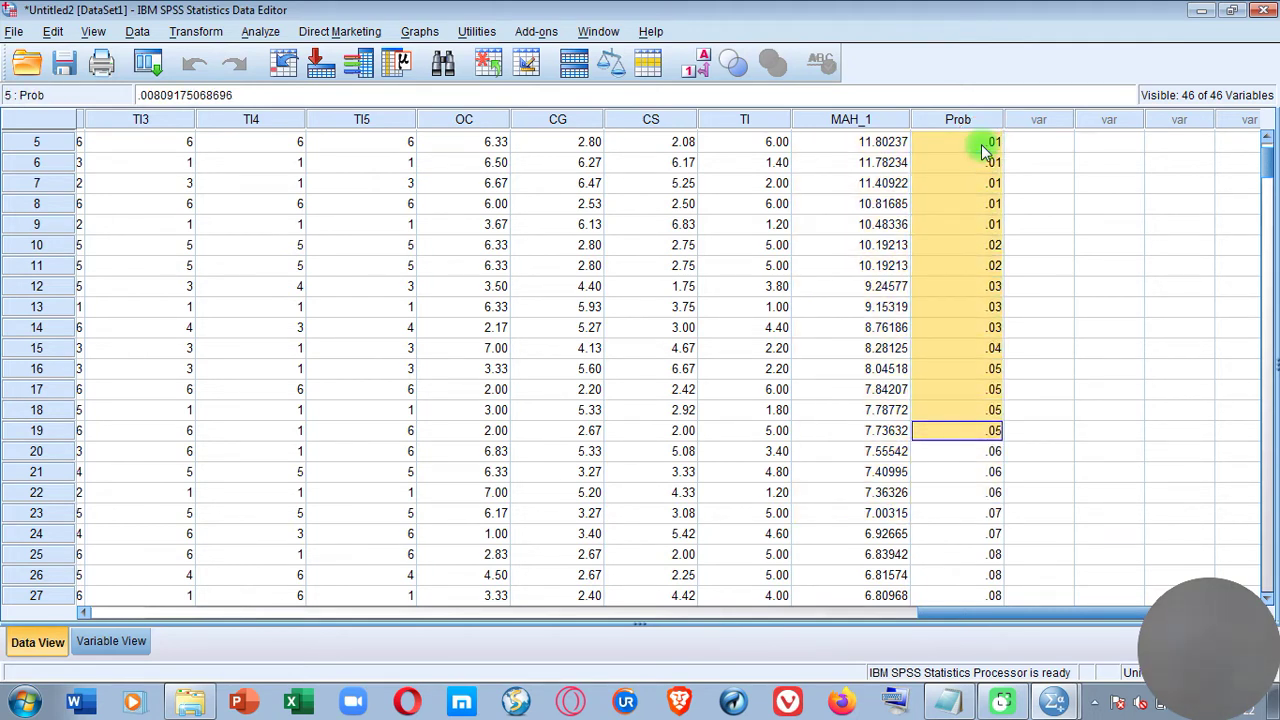
pyautogui.hotkey('shift', 'Down')
pyautogui.hotkey('shift', 'Down')
pyautogui.hotkey('shift', 'Down')
pyautogui.hotkey('shift', 'Down')
pyautogui.hotkey('shift', 'Left')
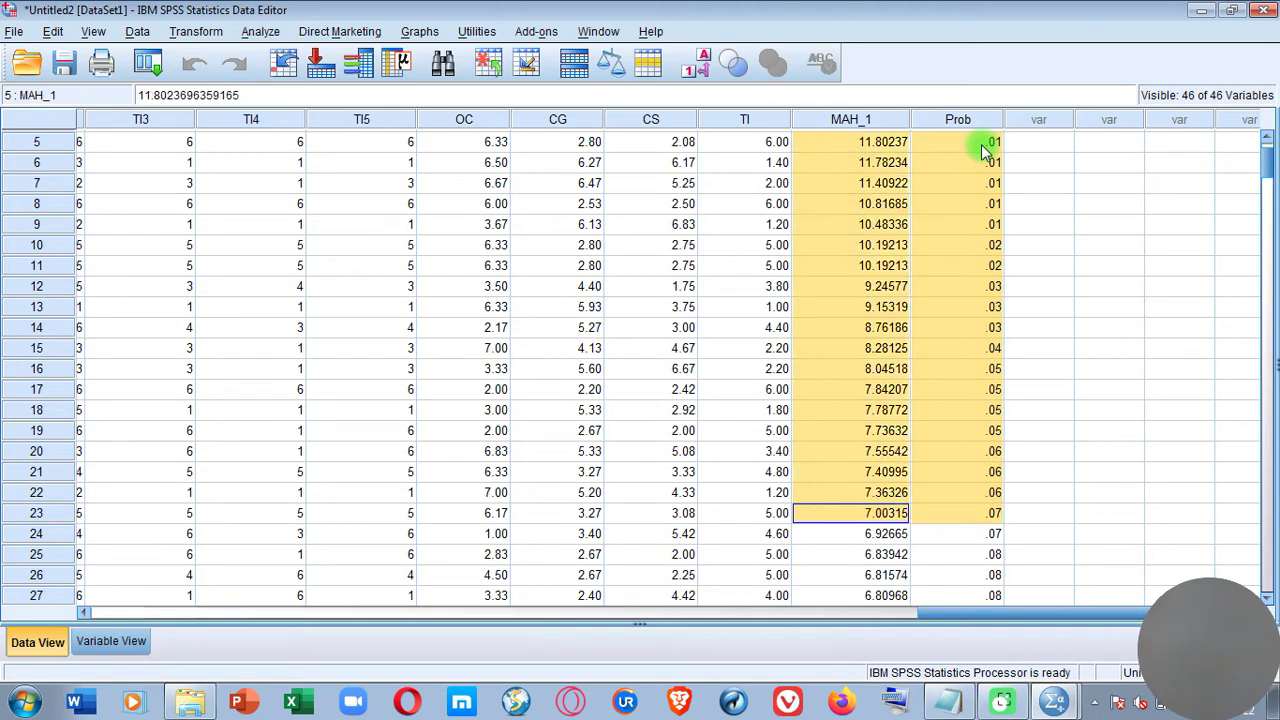
pyautogui.hotkey('shift', 'Left')
pyautogui.hotkey('shift', 'Left')
pyautogui.hotkey('shift', 'Left')
pyautogui.hotkey('shift', 'Left')
pyautogui.hotkey('shift', 'Left')
pyautogui.hotkey('shift', 'Left')
pyautogui.hotkey('shift', 'Left')
pyautogui.hotkey('shift', 'Left')
pyautogui.hotkey('shift', 'Left')
pyautogui.hotkey('shift', 'Left')
pyautogui.hotkey('shift', 'Left')
pyautogui.hotkey('shift', 'Left')
pyautogui.hotkey('shift', 'Left')
pyautogui.hotkey('shift', 'Left')
pyautogui.hotkey('shift', 'Left')
pyautogui.hotkey('shift', 'Left')
pyautogui.hotkey('shift', 'Left')
pyautogui.hotkey('shift', 'Left')
pyautogui.hotkey('shift', 'Left')
pyautogui.hotkey('shift', 'Left')
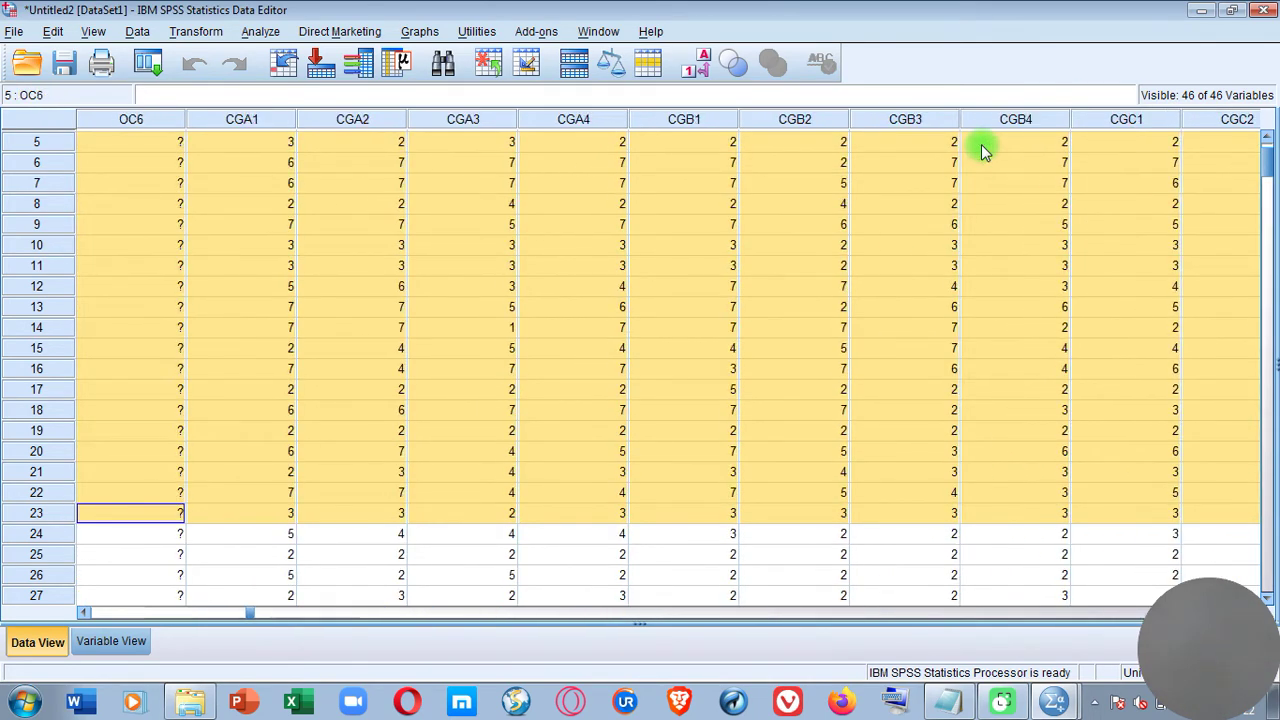
pyautogui.hotkey('shift', 'Left')
pyautogui.hotkey('shift', 'Left')
pyautogui.hotkey('shift', 'Left')
pyautogui.hotkey('shift', 'Left')
pyautogui.hotkey('shift', 'Left')
pyautogui.hotkey('shift', 'Left')
pyautogui.hotkey('shift', 'Left')
pyautogui.hotkey('shift', 'Left')
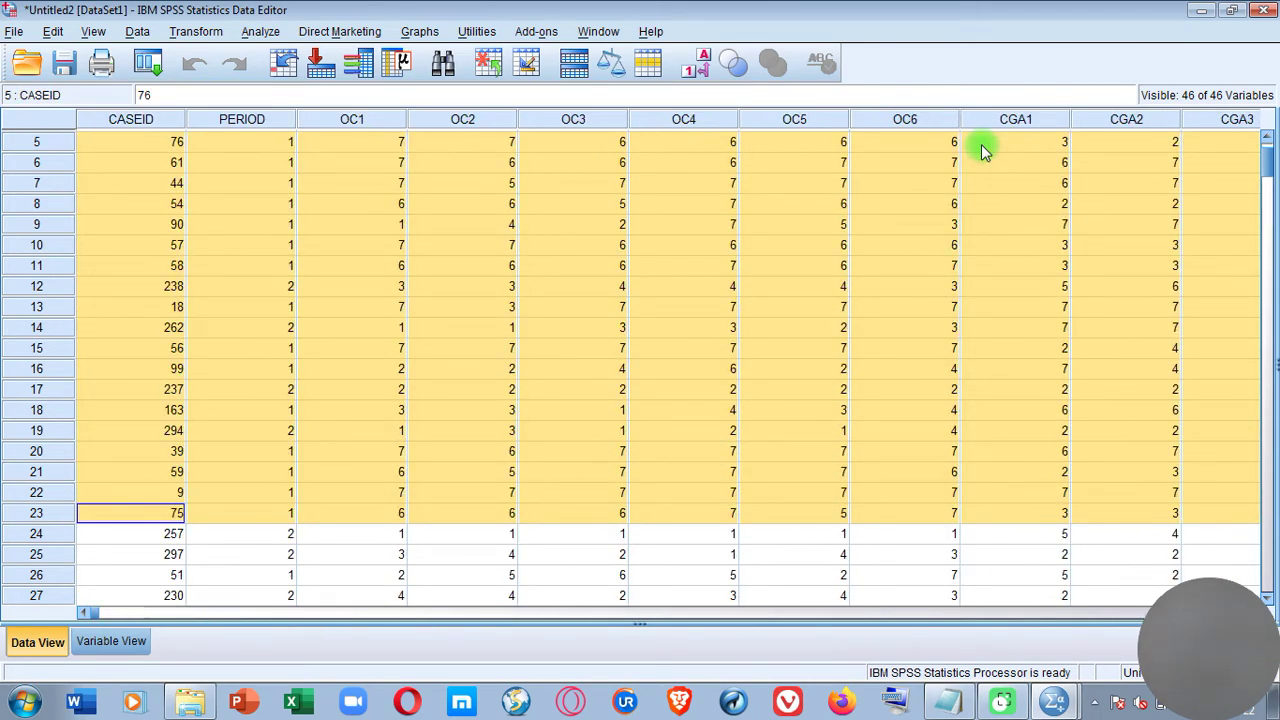
pyautogui.rightClick(816, 185)
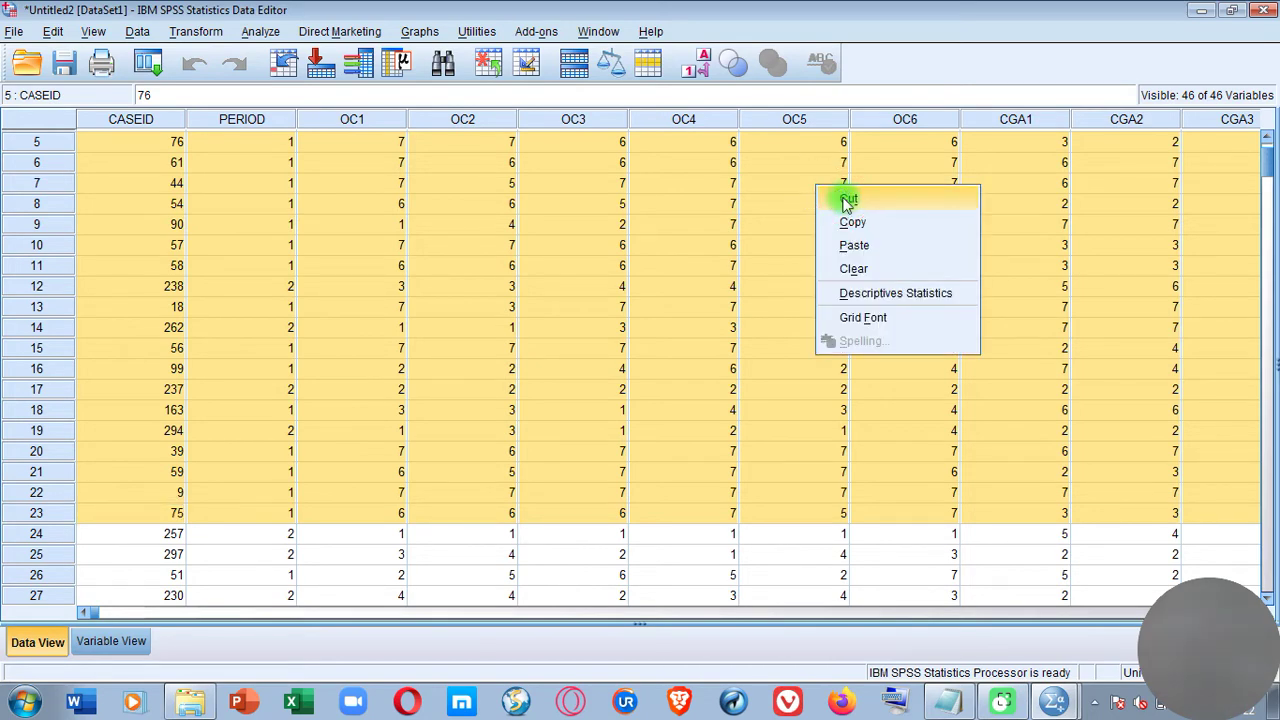
pyautogui.click(847, 202)
pyautogui.scroll(2, 1219, 390)
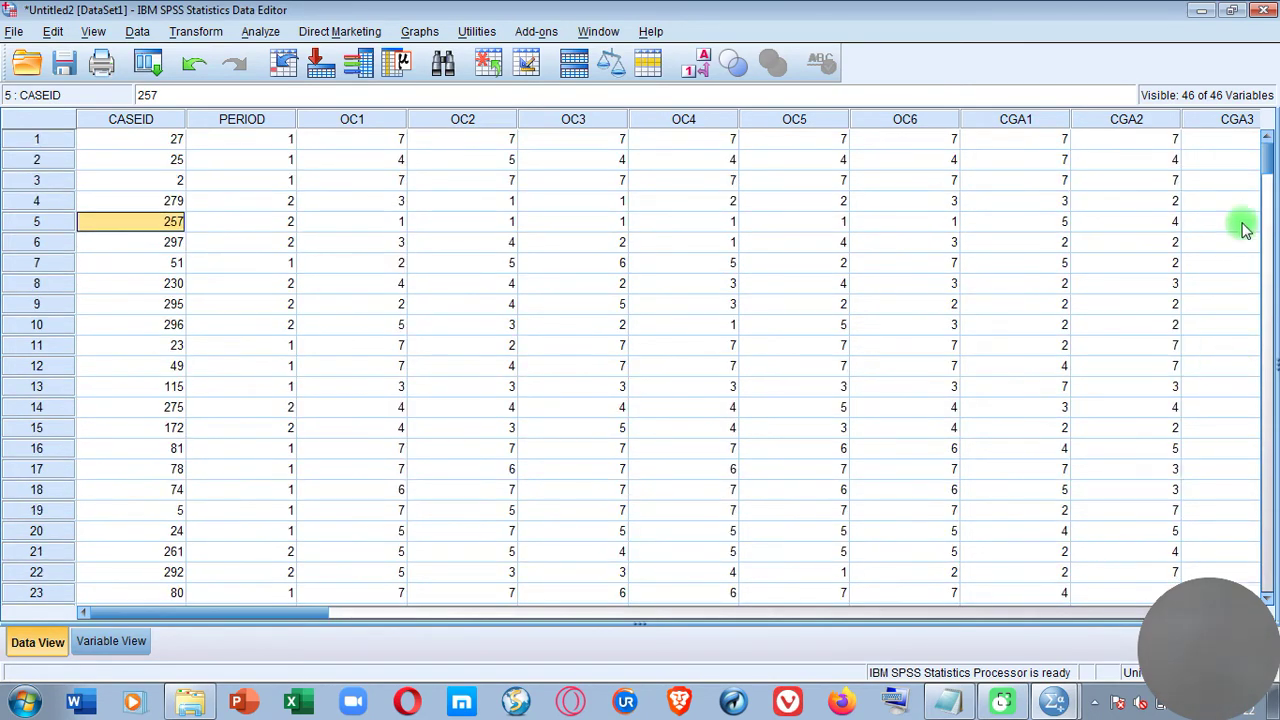
# Cut the first four cases, those with the largest MAH_1 values, across all variables from Prob back to CASEID
pyautogui.moveTo(362, 614); pyautogui.dragTo(1150, 630)
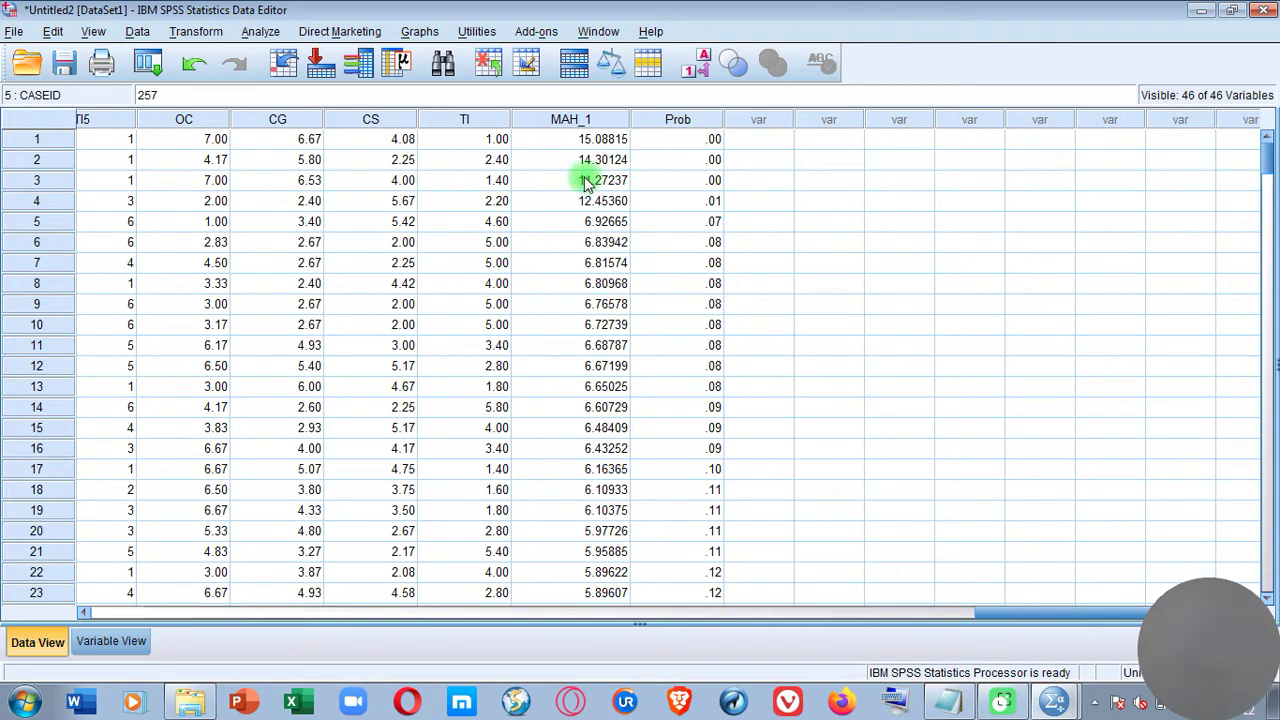
pyautogui.click(697, 141)
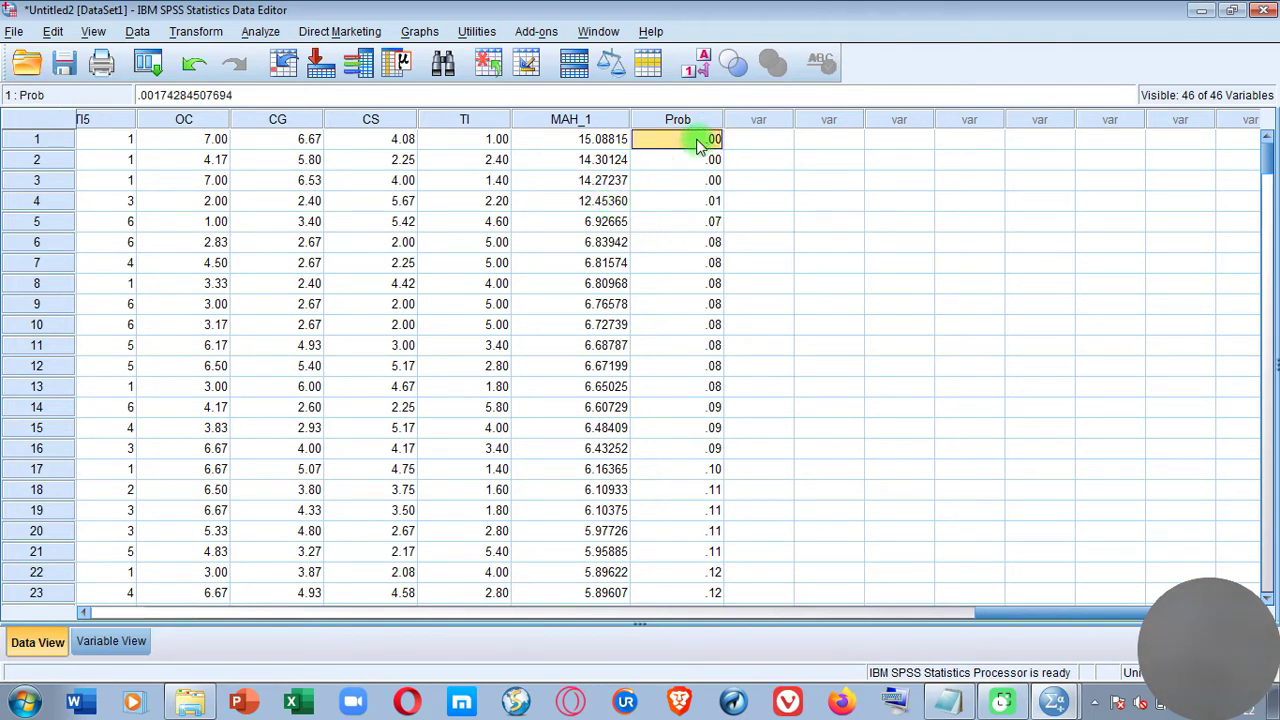
pyautogui.hotkey('shift', 'Down')
pyautogui.hotkey('shift', 'Down')
pyautogui.hotkey('shift', 'Down')
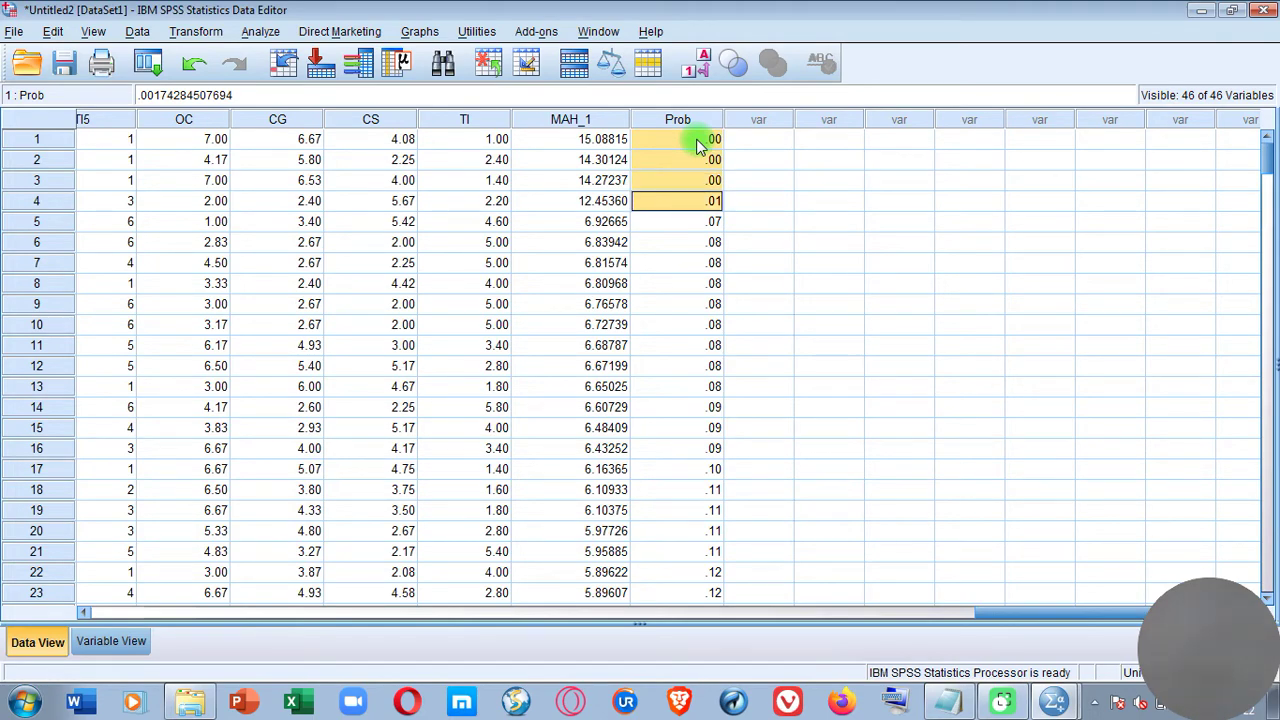
pyautogui.hotkey('shift', 'Left')
pyautogui.hotkey('shift', 'Left')
pyautogui.hotkey('shift', 'Left')
pyautogui.hotkey('shift', 'Left')
pyautogui.hotkey('shift', 'Left')
pyautogui.hotkey('shift', 'Left')
pyautogui.hotkey('shift', 'Left')
pyautogui.hotkey('shift', 'Left')
pyautogui.hotkey('shift', 'Left')
pyautogui.hotkey('shift', 'Left')
pyautogui.hotkey('shift', 'Left')
pyautogui.hotkey('shift', 'Left')
pyautogui.hotkey('shift', 'Left')
pyautogui.hotkey('shift', 'Left')
pyautogui.hotkey('shift', 'Left')
pyautogui.hotkey('shift', 'Left')
pyautogui.hotkey('shift', 'Left')
pyautogui.hotkey('shift', 'Left')
pyautogui.hotkey('shift', 'Left')
pyautogui.hotkey('shift', 'Left')
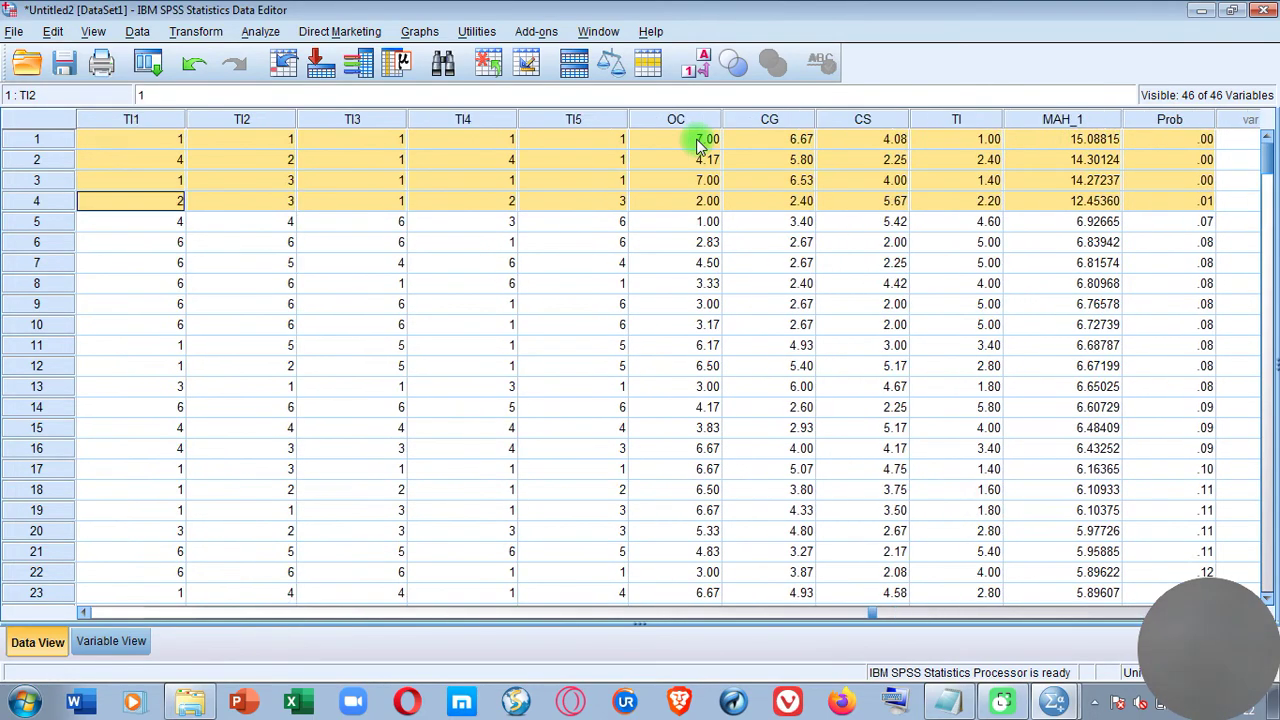
pyautogui.hotkey('shift', 'Left')
pyautogui.hotkey('shift', 'Left')
pyautogui.hotkey('shift', 'Left')
pyautogui.hotkey('shift', 'Left')
pyautogui.hotkey('shift', 'Left')
pyautogui.hotkey('shift', 'Left')
pyautogui.hotkey('shift', 'Left')
pyautogui.hotkey('shift', 'Left')
pyautogui.hotkey('shift', 'Left')
pyautogui.hotkey('shift', 'Left')
pyautogui.hotkey('shift', 'Left')
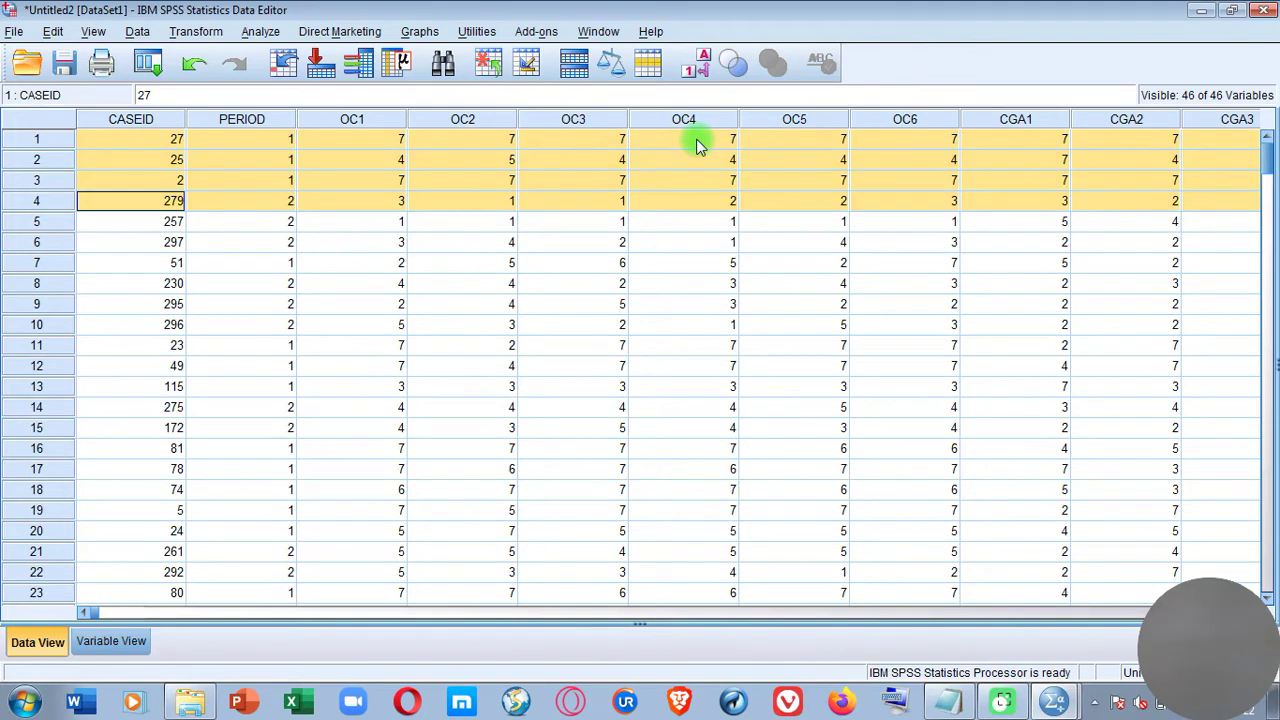
pyautogui.rightClick(707, 163)
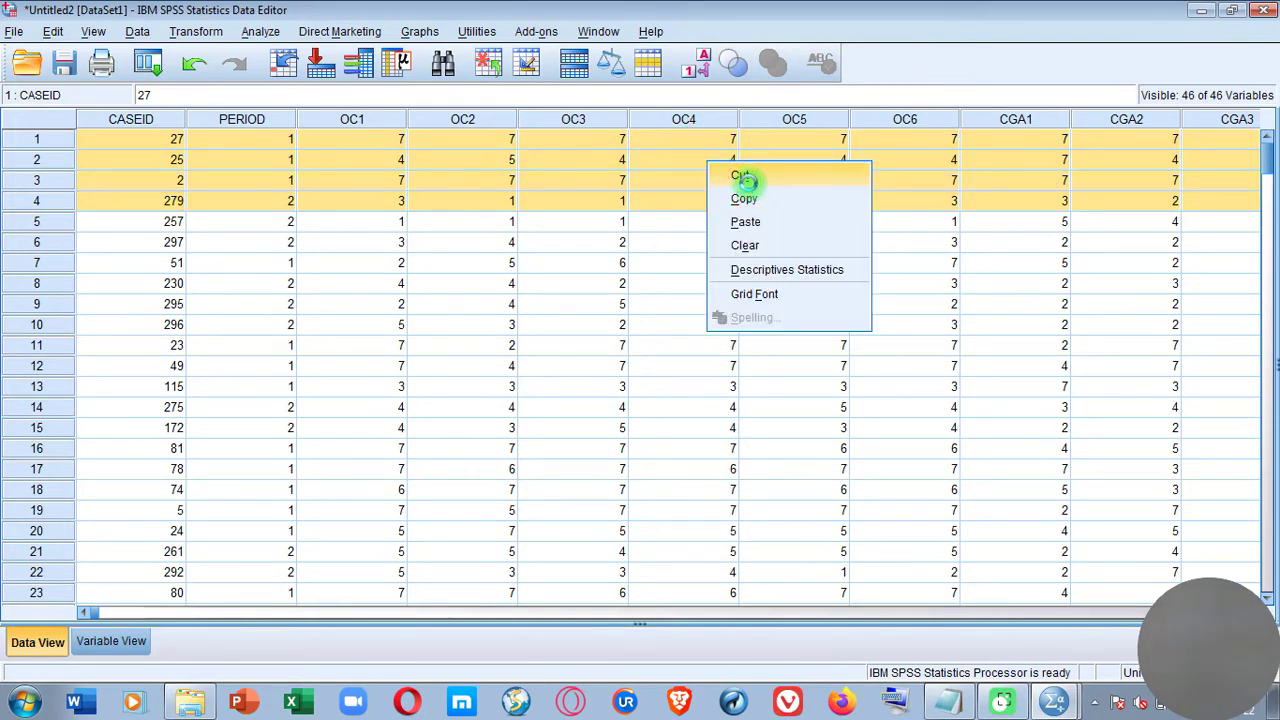
pyautogui.click(745, 177)
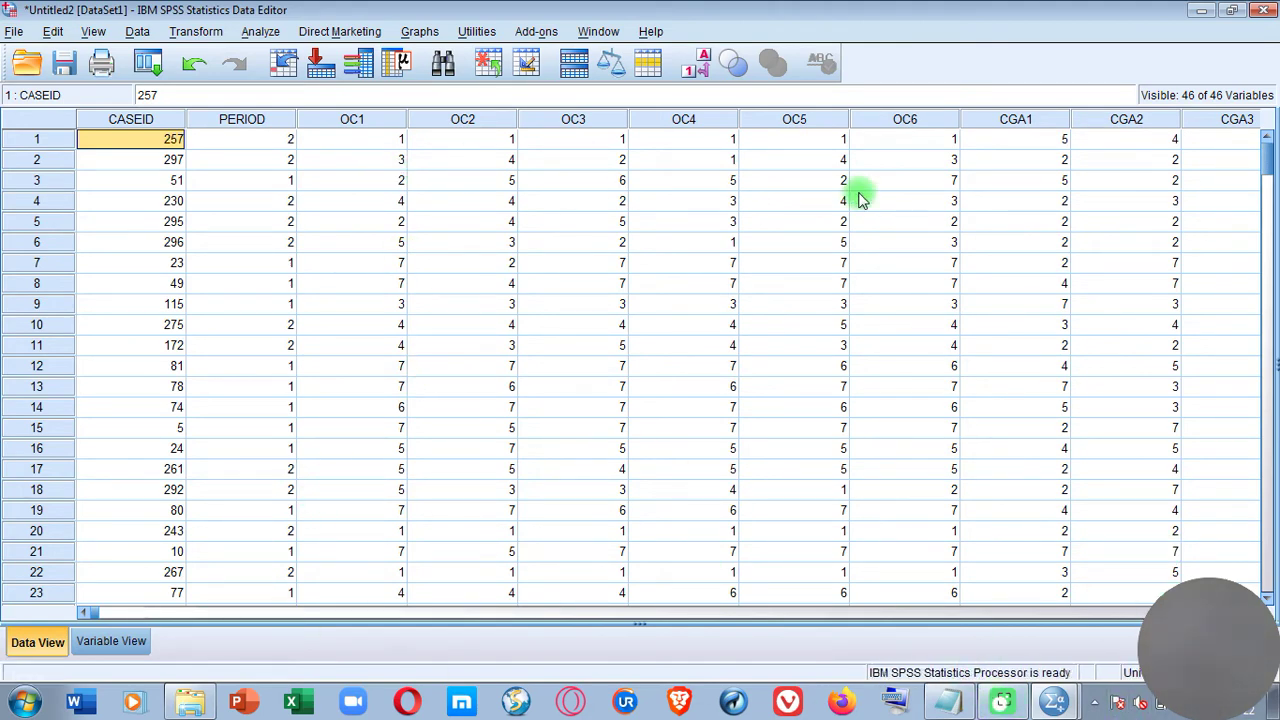
# Check the remaining MAH_1 and Prob values of the sorted cases at the far end of the dataset
pyautogui.click(1213, 140)
pyautogui.press('Right')
pyautogui.press('Right')
pyautogui.press('Right')
pyautogui.press('Right')
pyautogui.press('Right')
pyautogui.press('Right')
pyautogui.press('Right')
pyautogui.press('Right')
pyautogui.press('Right')
pyautogui.press('Right')
pyautogui.press('Right')
pyautogui.press('Right')
pyautogui.press('Right')
pyautogui.press('Right')
pyautogui.press('Right')
pyautogui.press('Right')
pyautogui.press('Right')
pyautogui.press('Right')
pyautogui.press('Right')
pyautogui.press('Right')
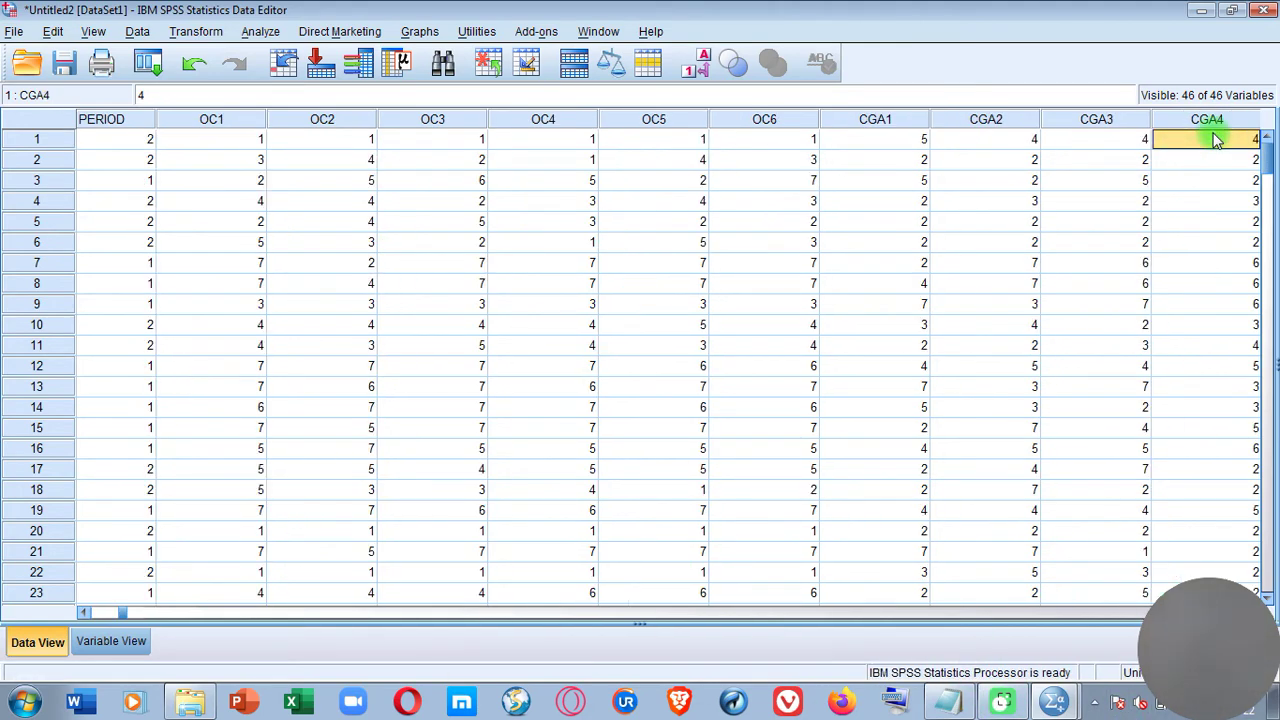
pyautogui.press('Right')
pyautogui.press('Right')
pyautogui.press('Right')
pyautogui.press('Right')
pyautogui.press('Right')
pyautogui.press('Right')
pyautogui.press('Right')
pyautogui.press('Right')
pyautogui.press('Right')
pyautogui.press('Right')
pyautogui.press('Right')
pyautogui.press('Right')
pyautogui.press('Right')
pyautogui.press('Right')
pyautogui.press('Right')
pyautogui.press('Right')
pyautogui.press('Right')
pyautogui.press('Right')
pyautogui.press('Right')
pyautogui.press('Right')
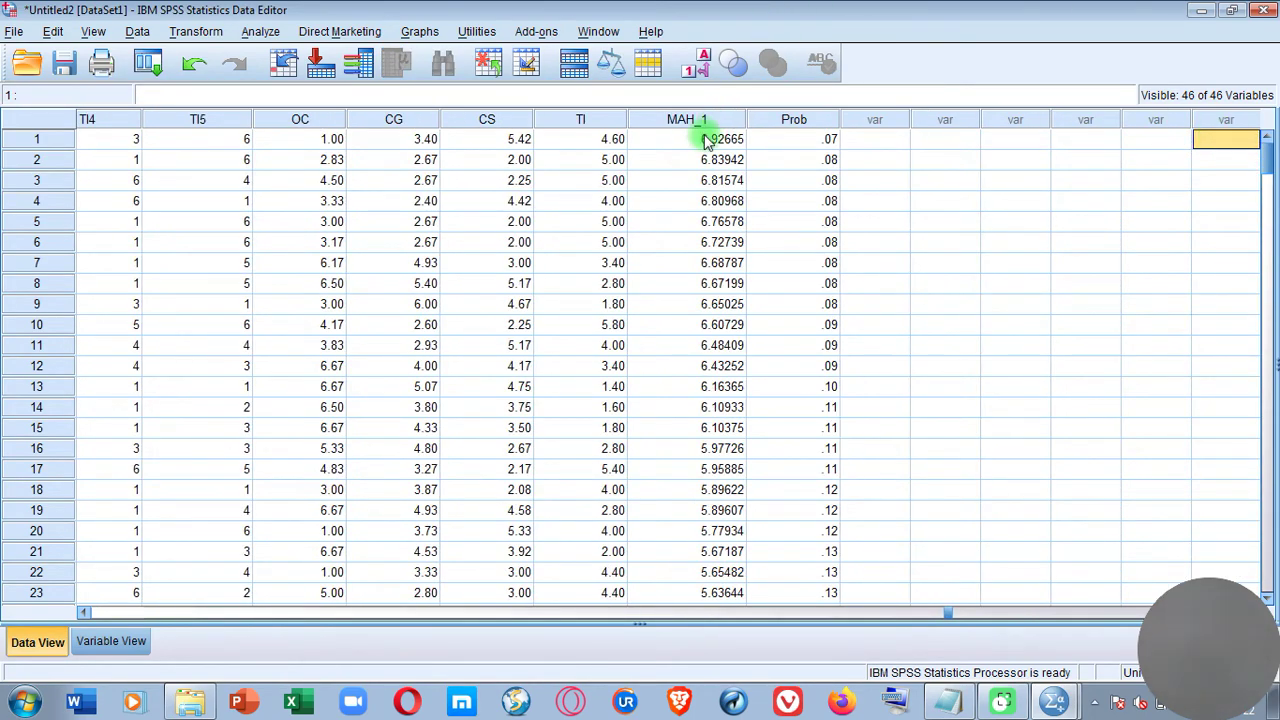
# Switch to the Notepad notes and add a new last line reading "cut all mahalanobis greater than 7"
pyautogui.click(952, 702)
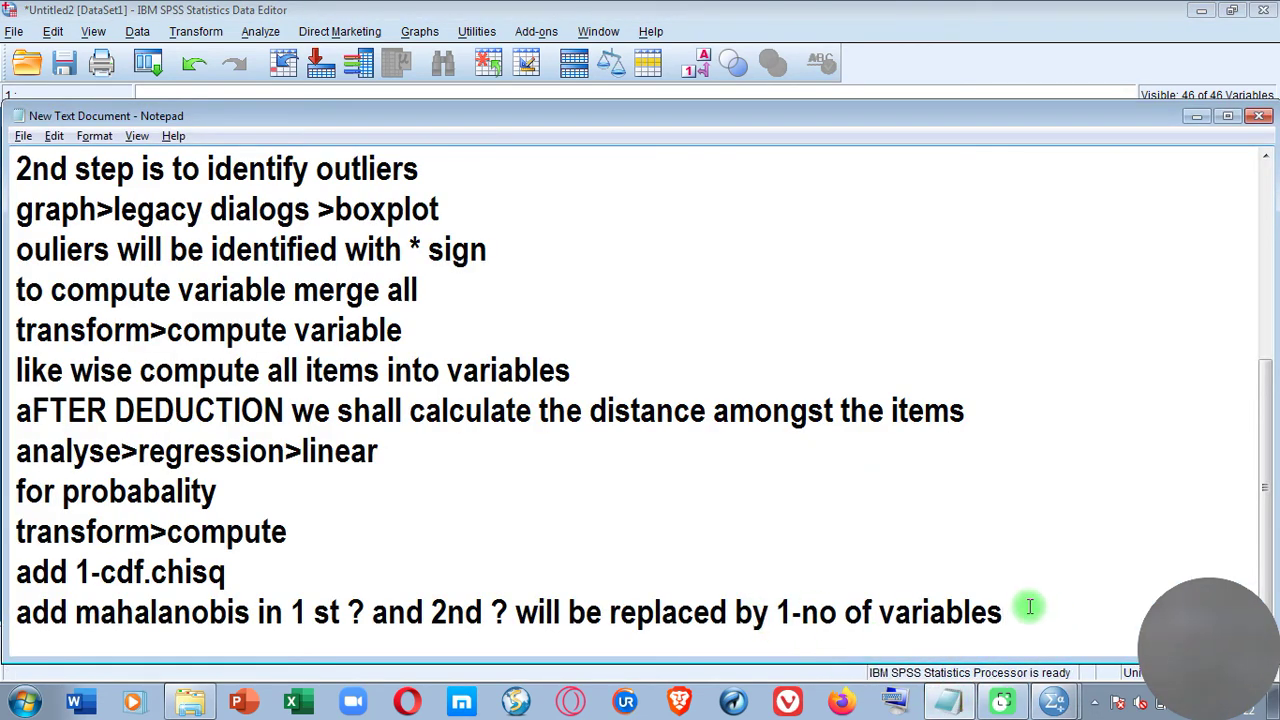
pyautogui.press('Return')
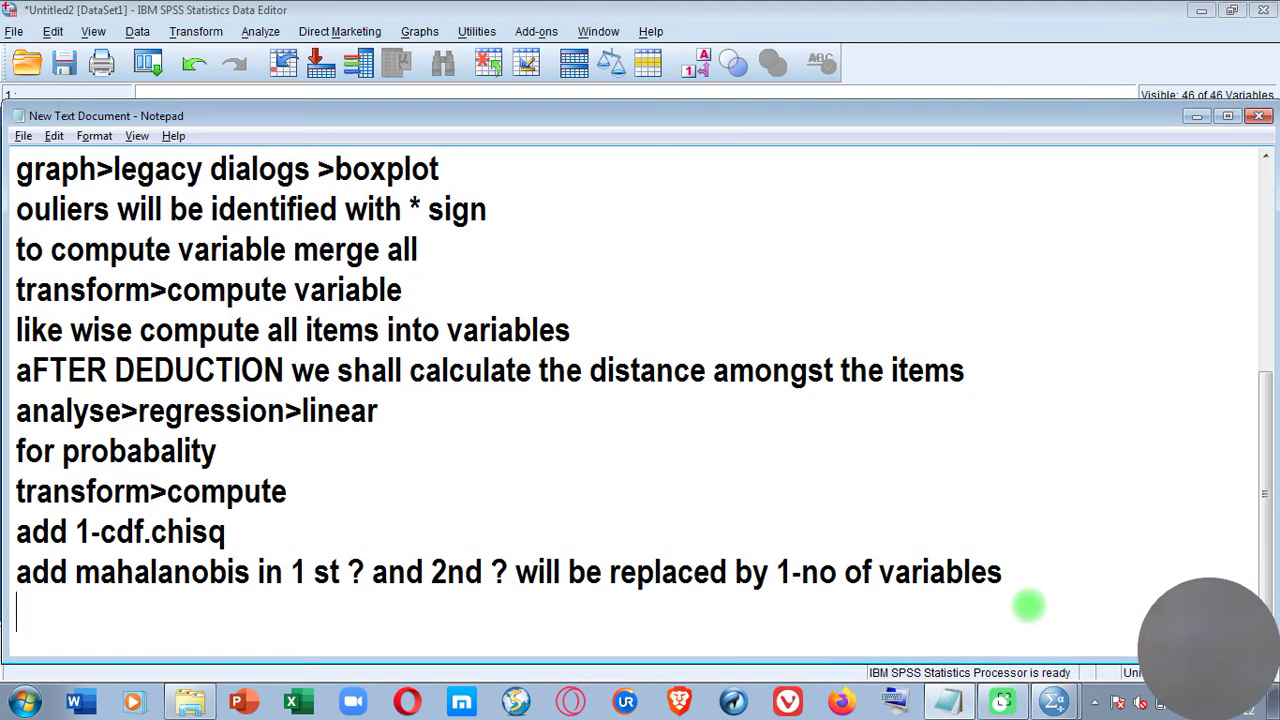
pyautogui.write('cut all ')
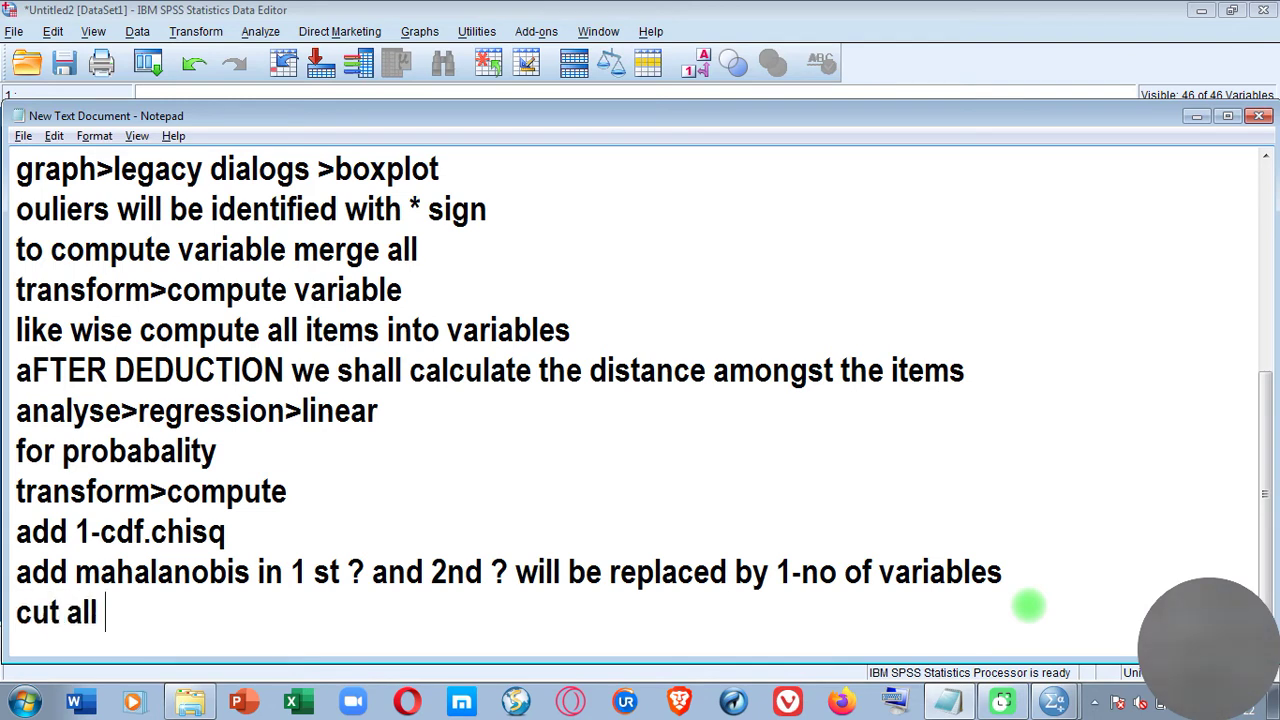
pyautogui.write('mahal')
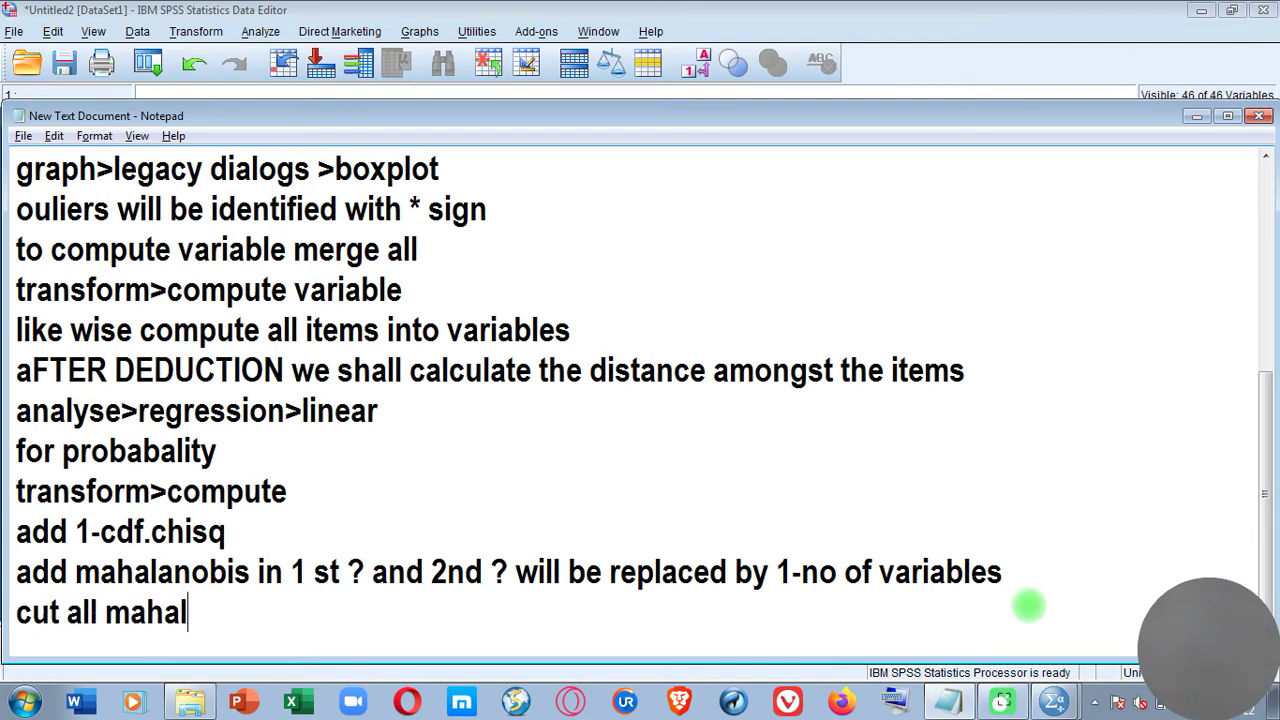
pyautogui.write('ano')
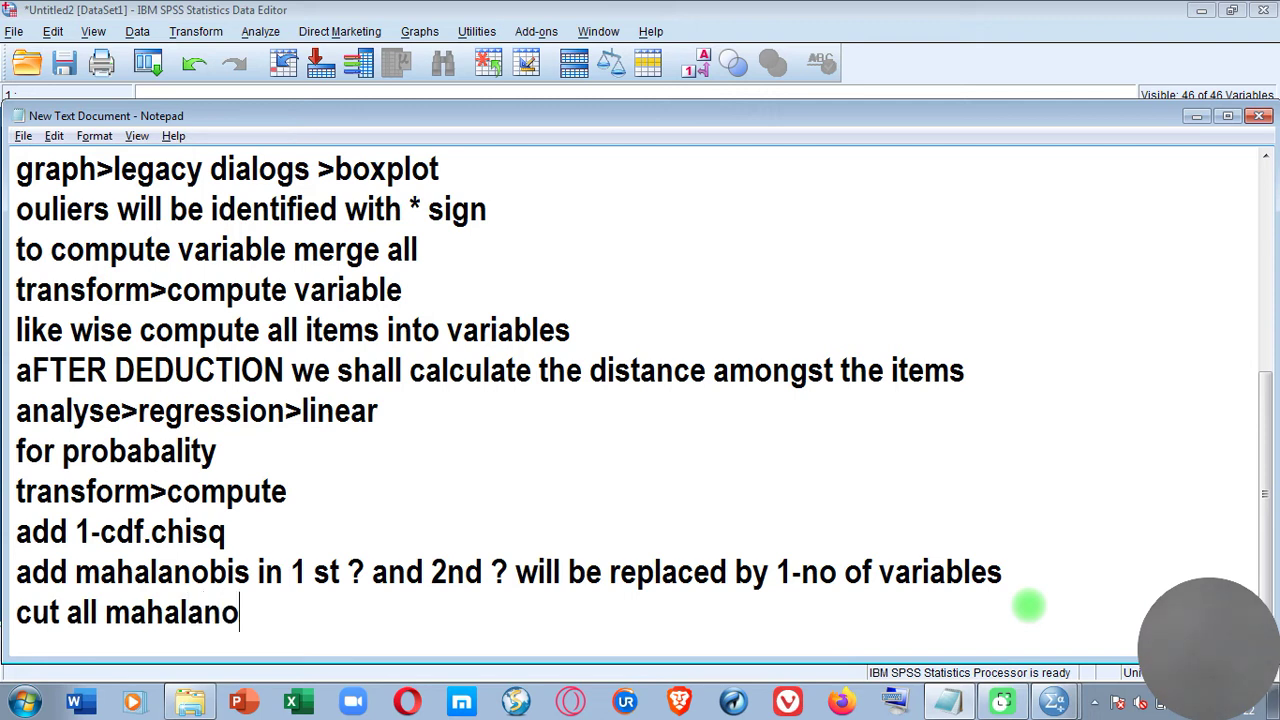
pyautogui.write('bis greate')
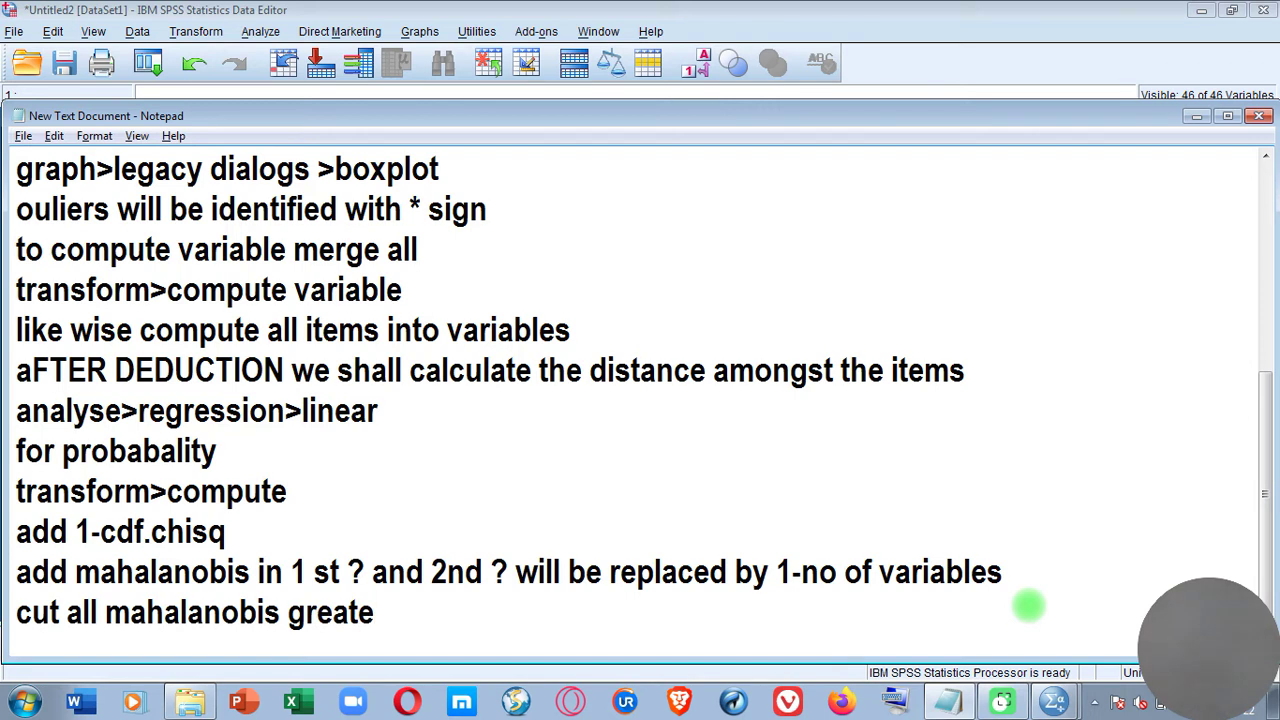
pyautogui.write('r than')
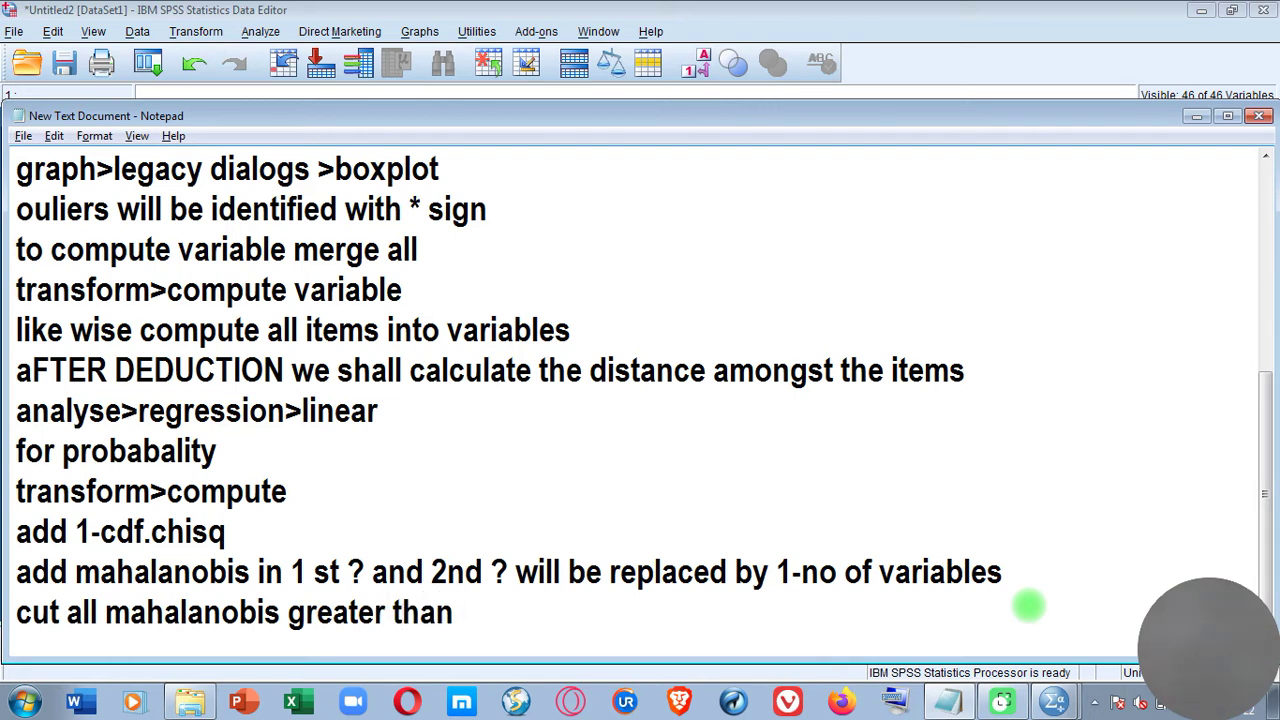
pyautogui.write(' 7')
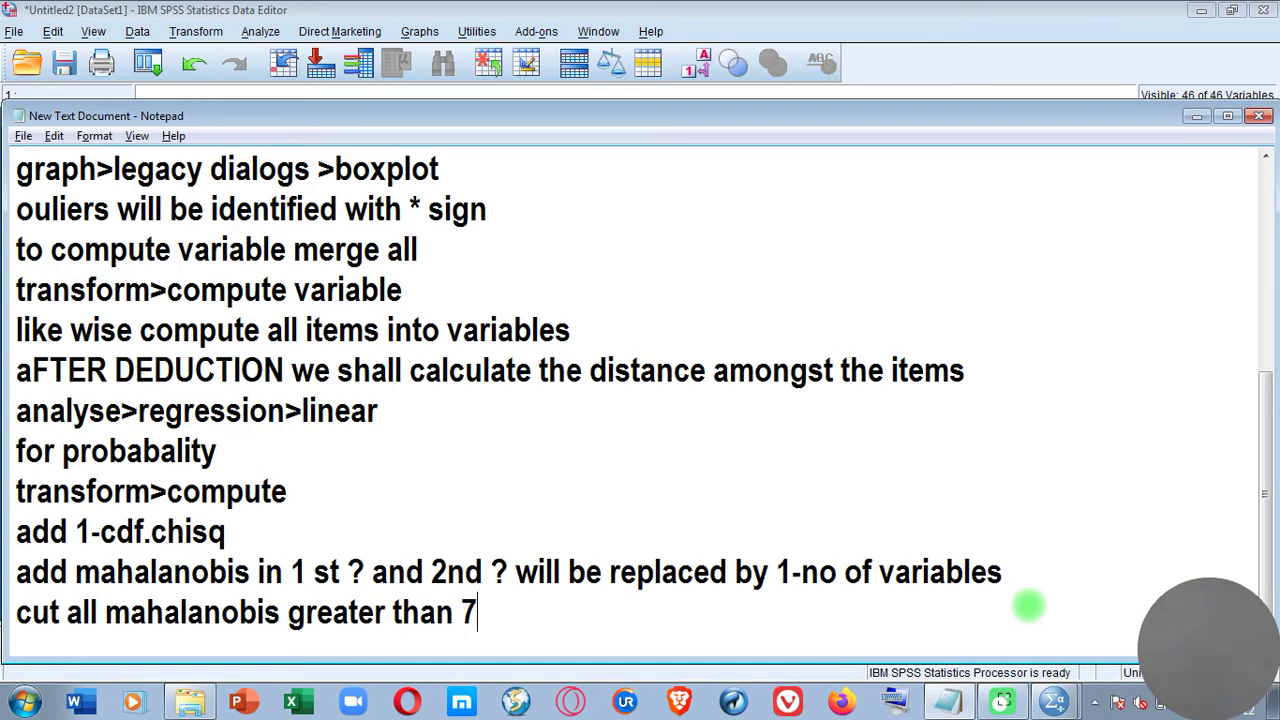